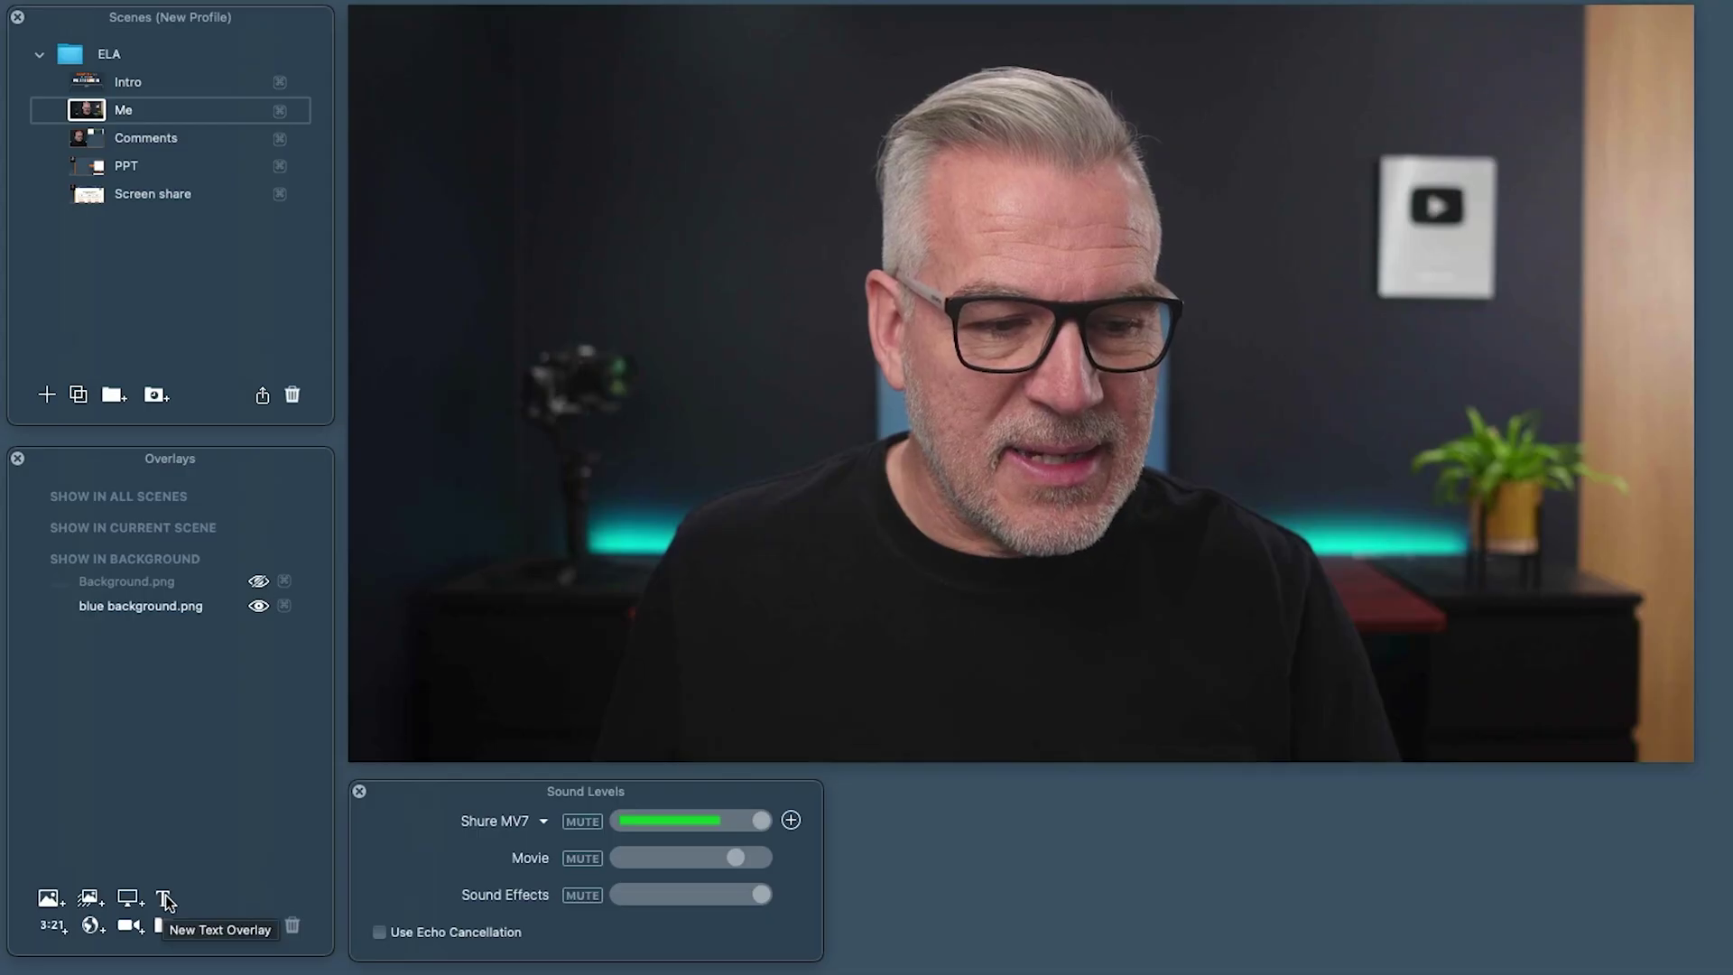
Create a new text overlay with the presenter's full name, no background, and show All Fonts
left_click(164, 896)
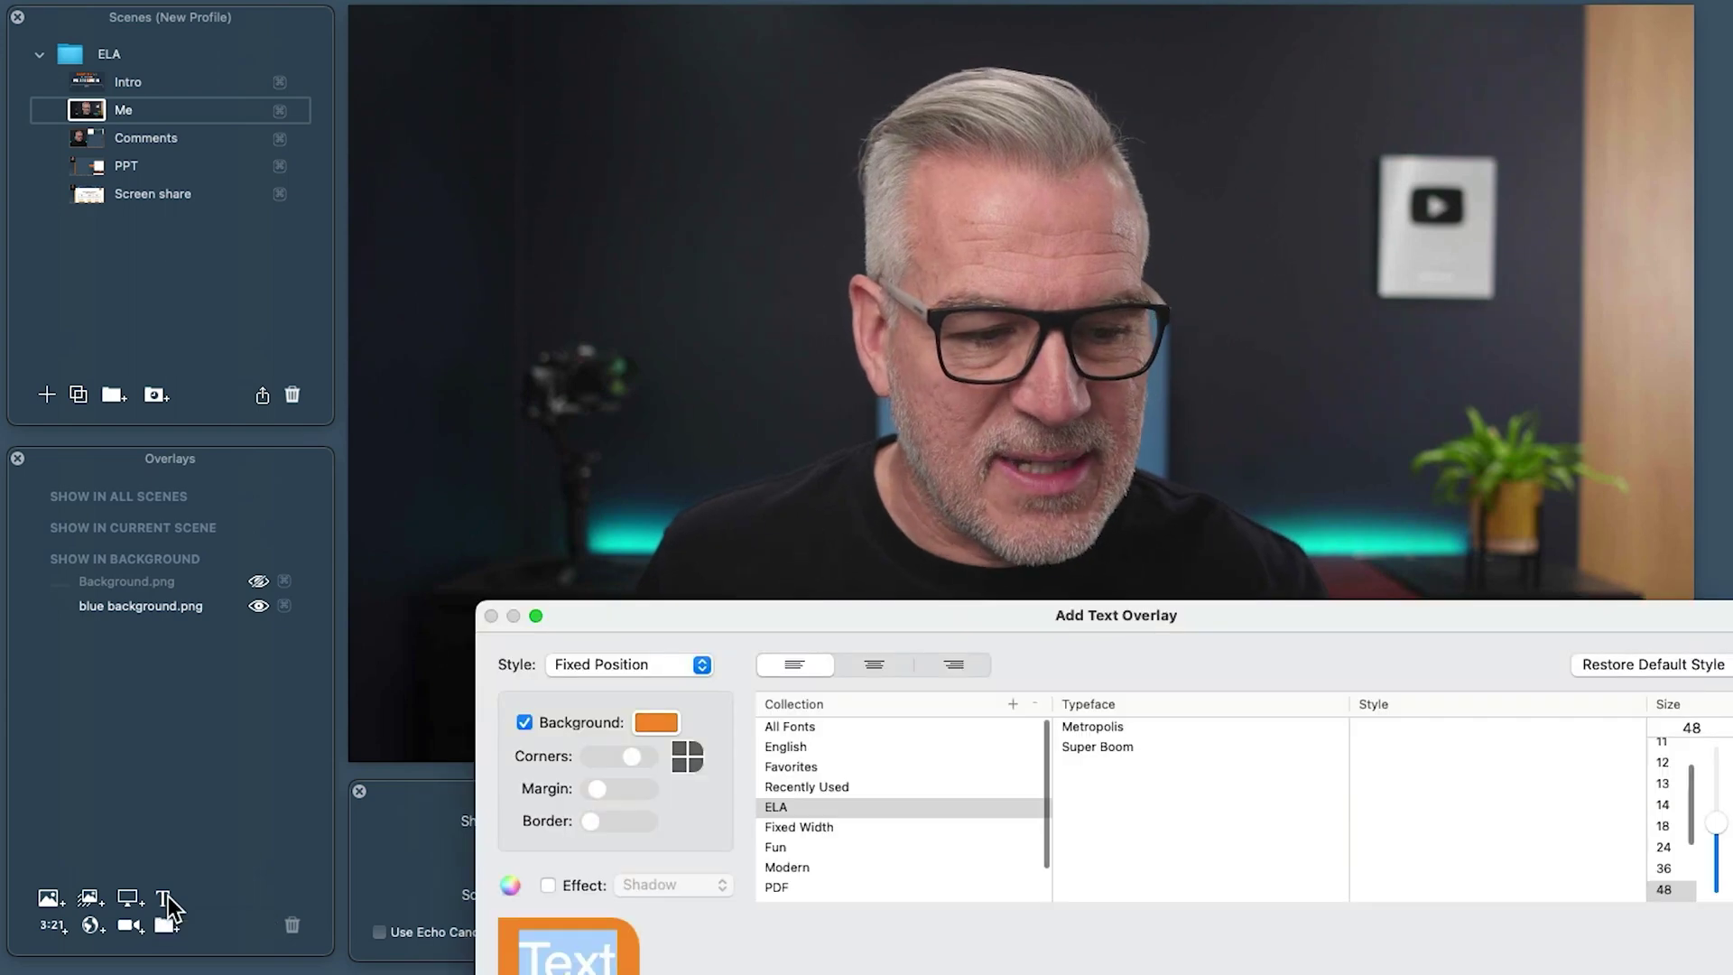
left_click_drag(758, 824, 701, 556)
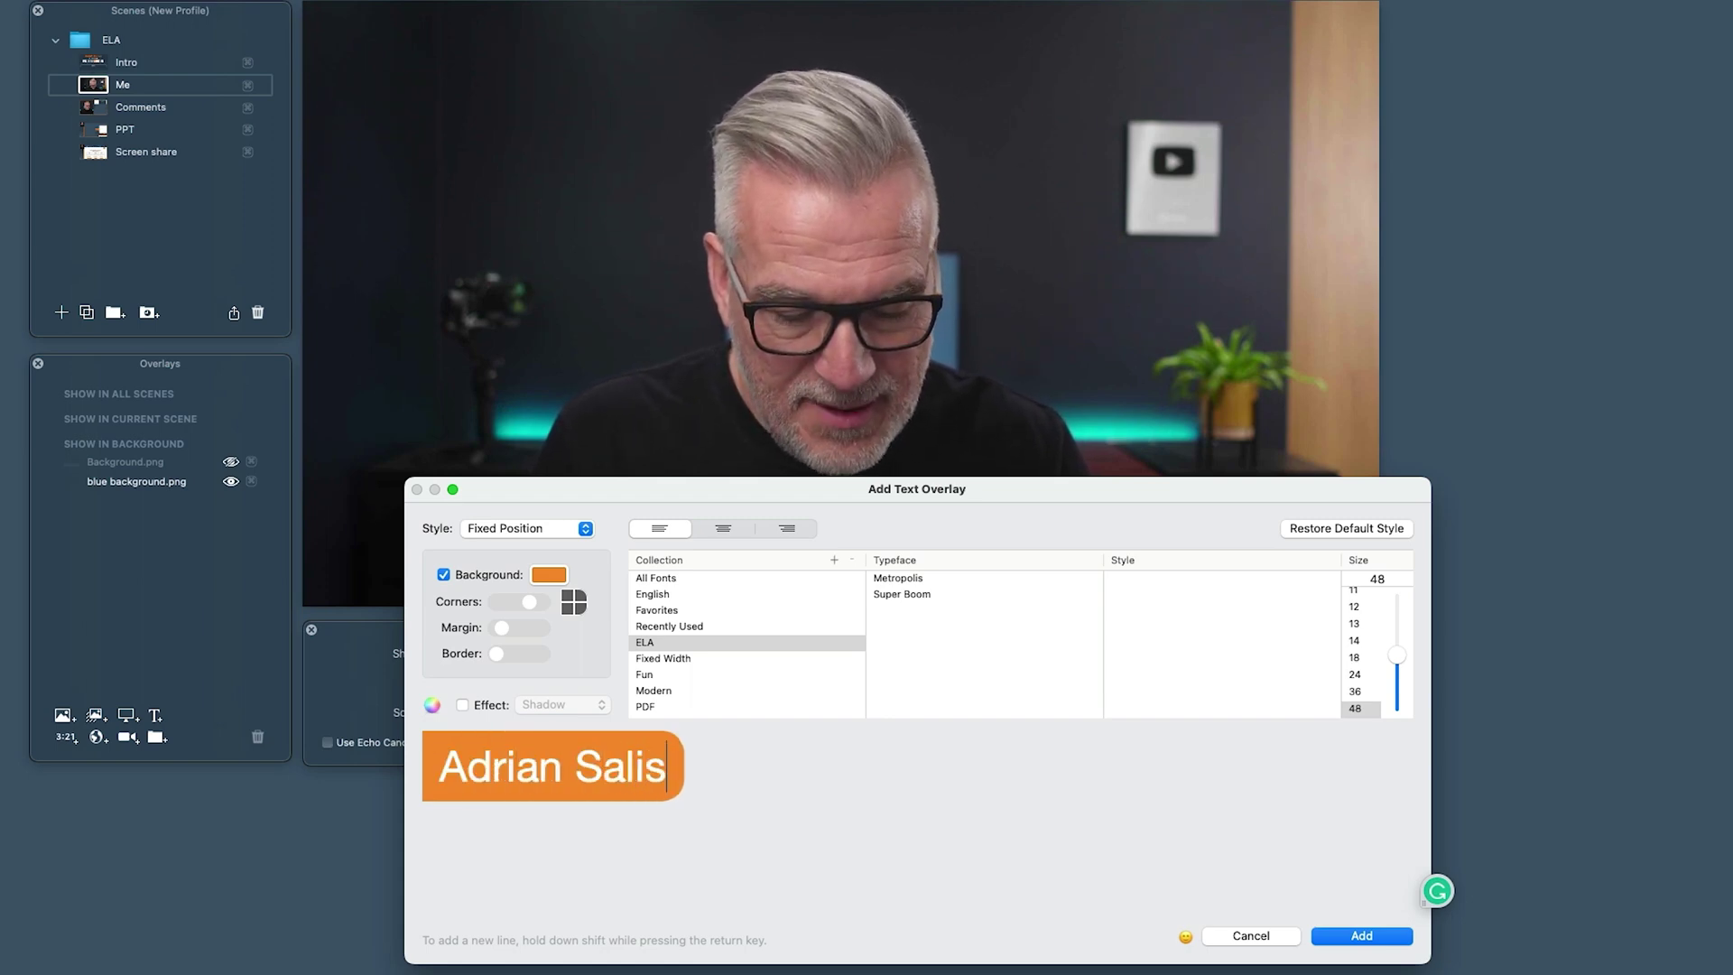
left_click(444, 576)
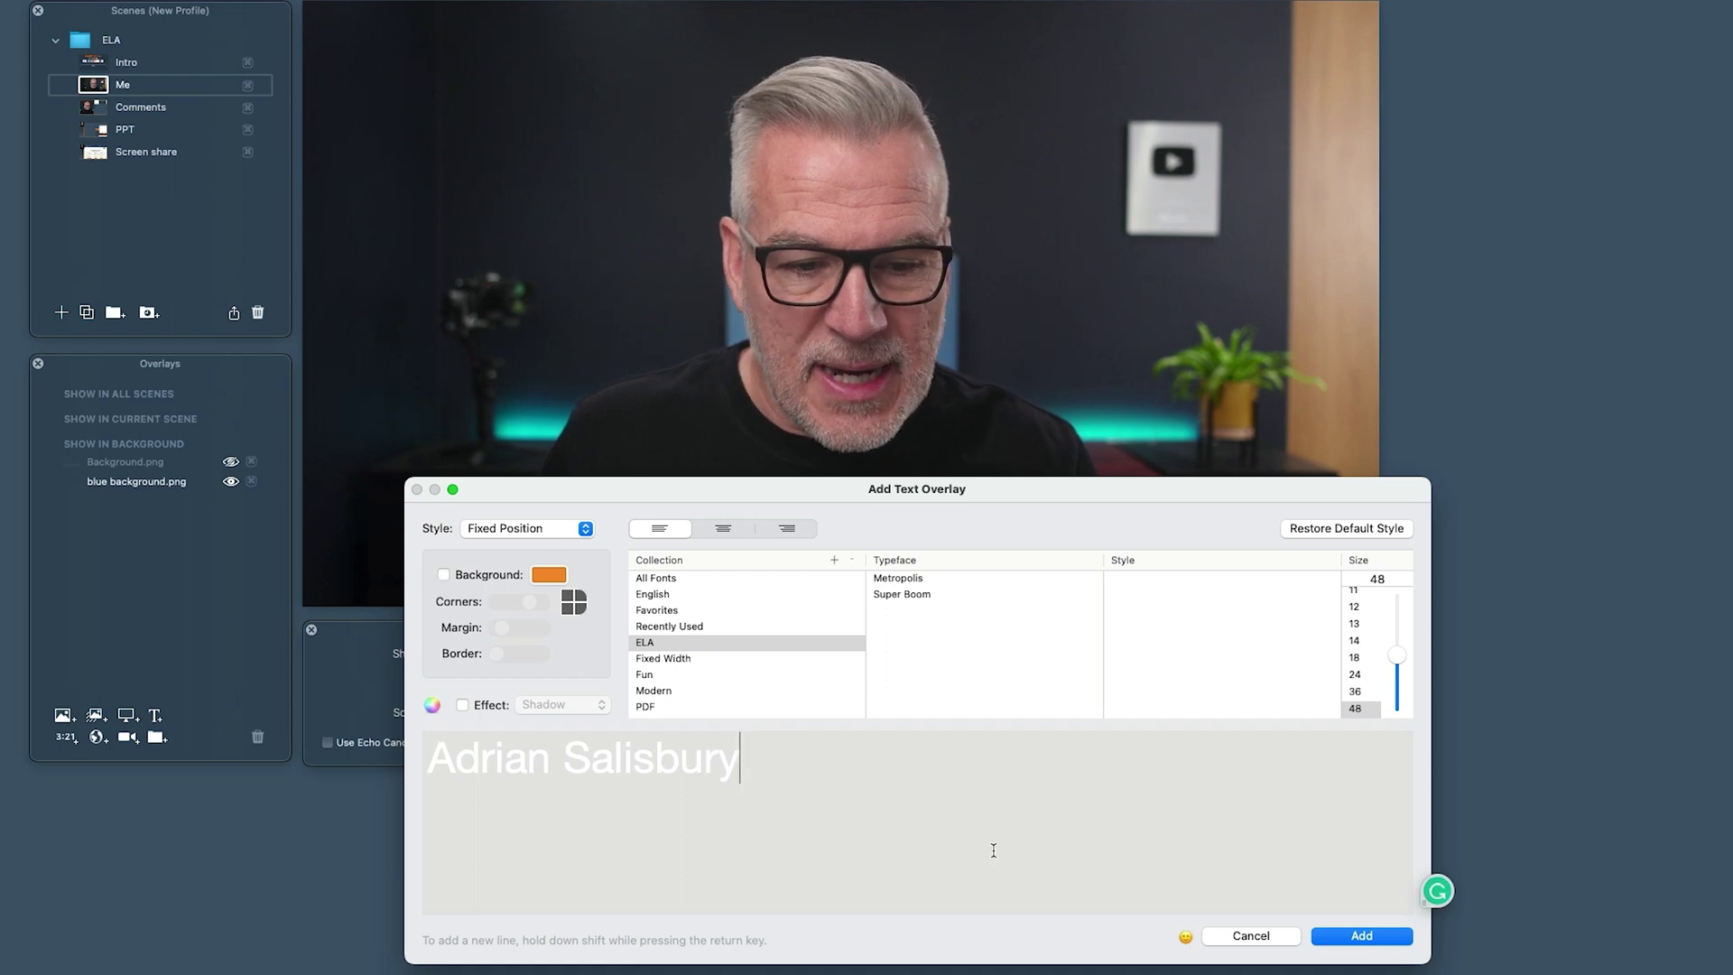
triple_click(656, 768)
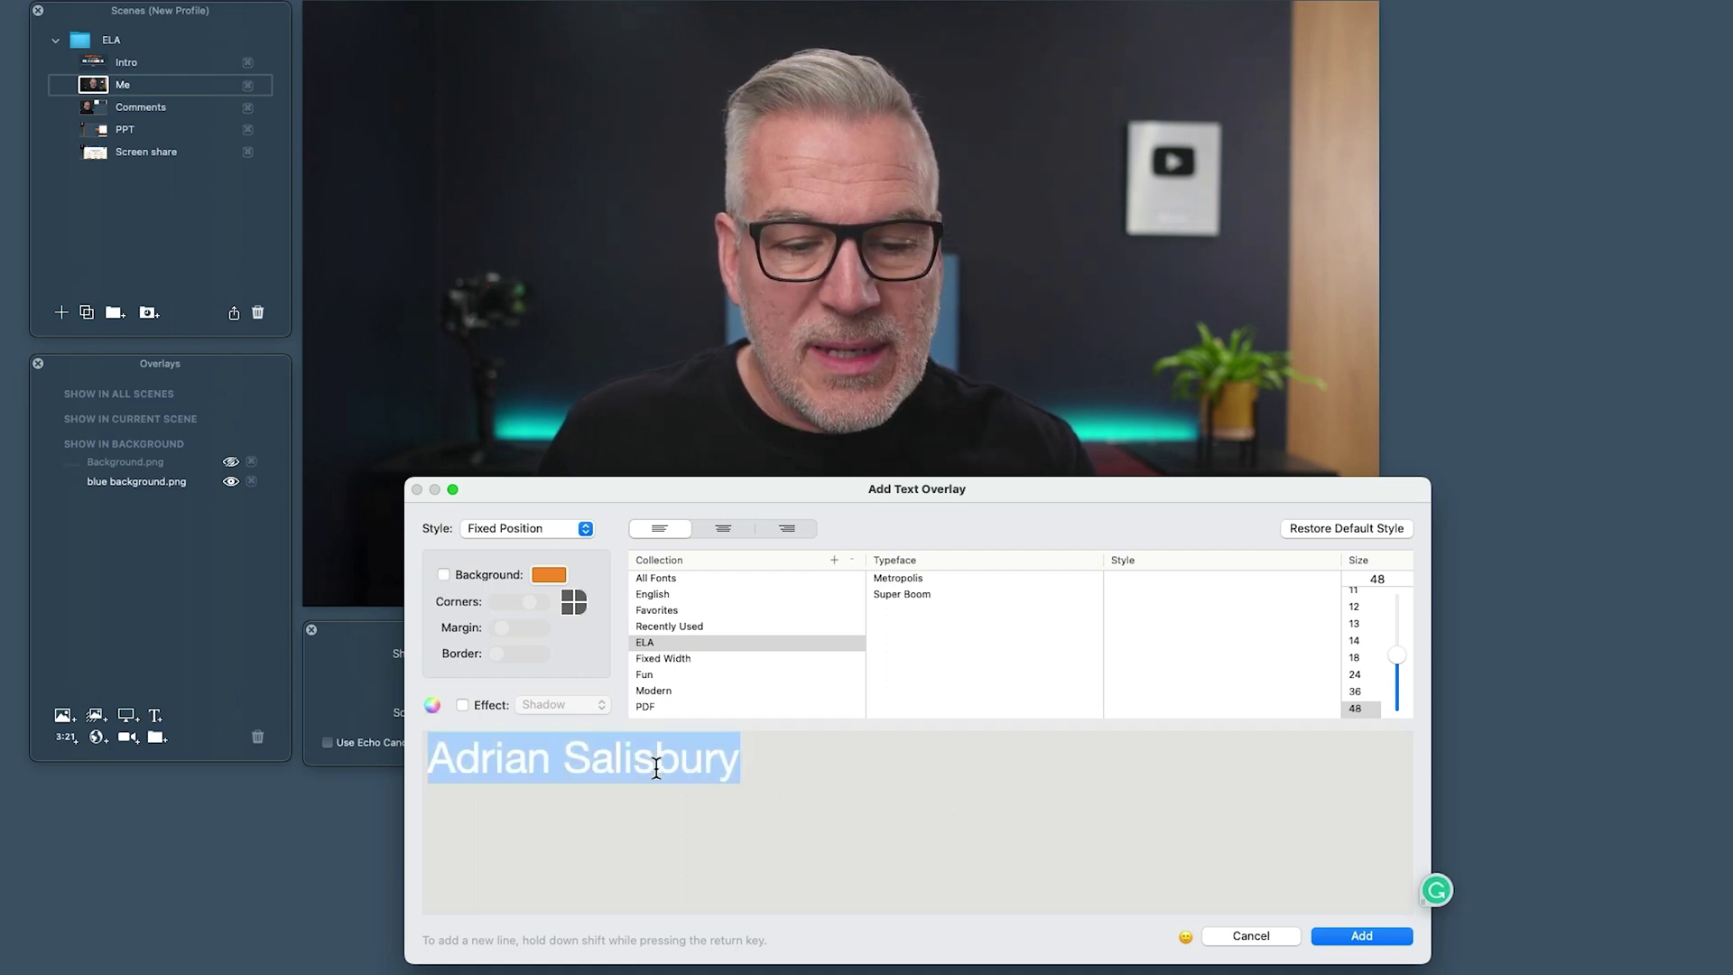
left_click(668, 580)
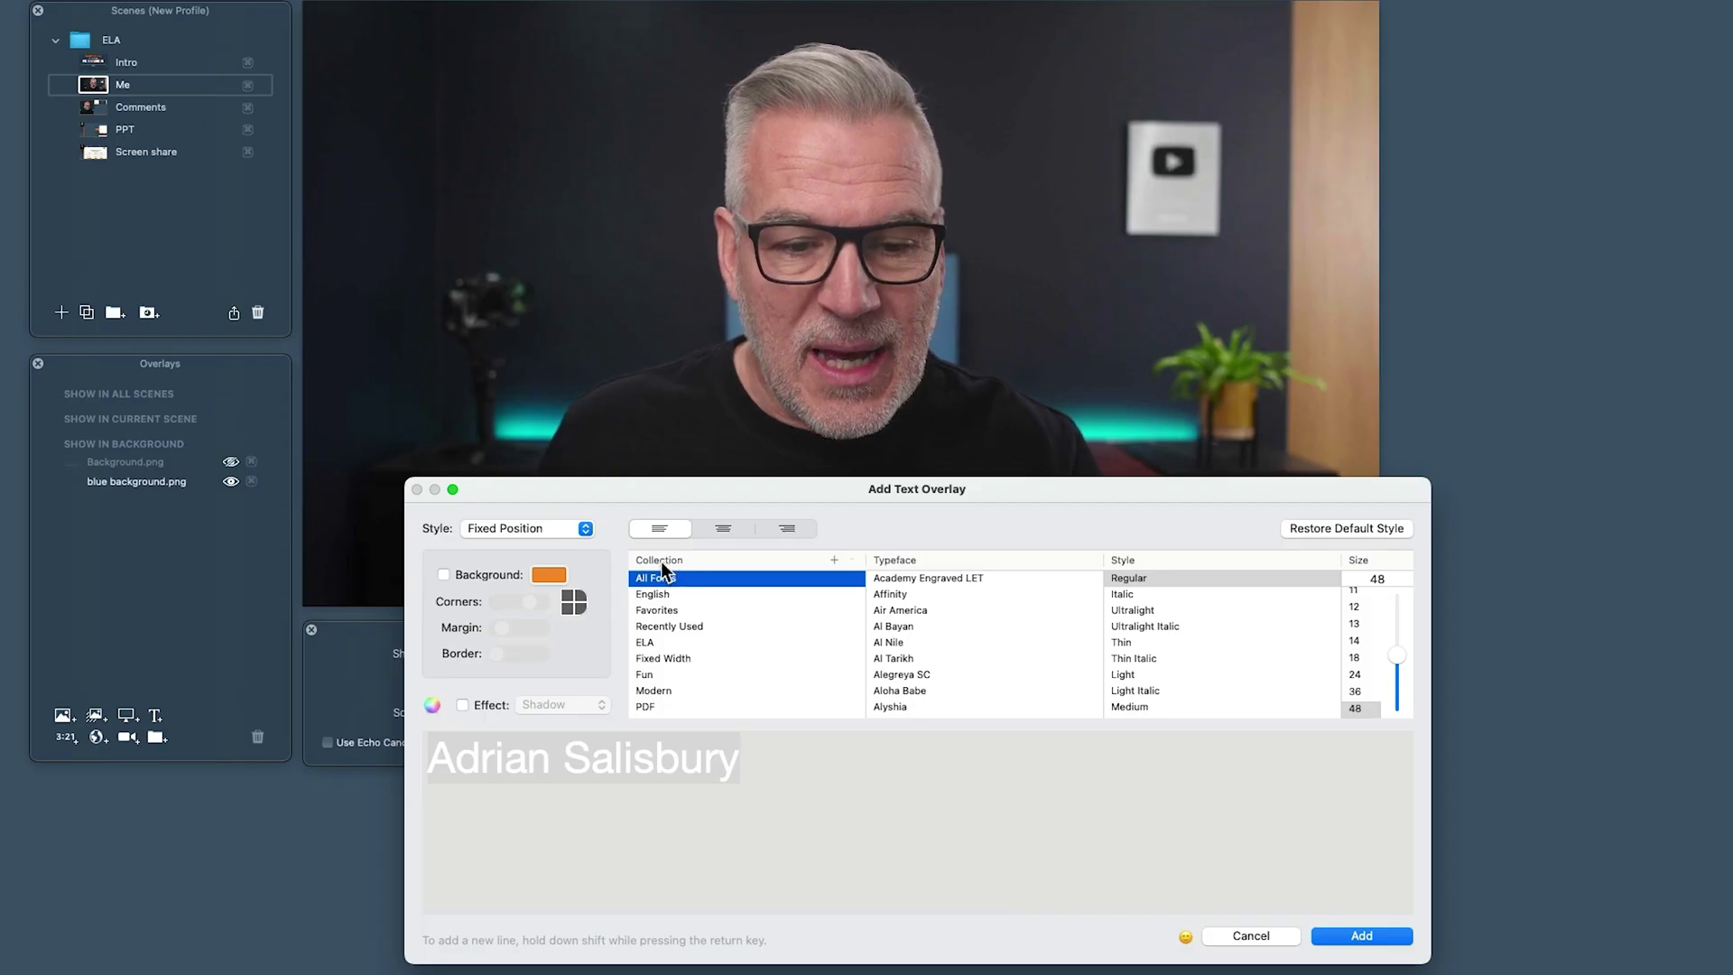
Set the name text to Metropolis Bold from the ELA collection and add the overlay
left_click(644, 644)
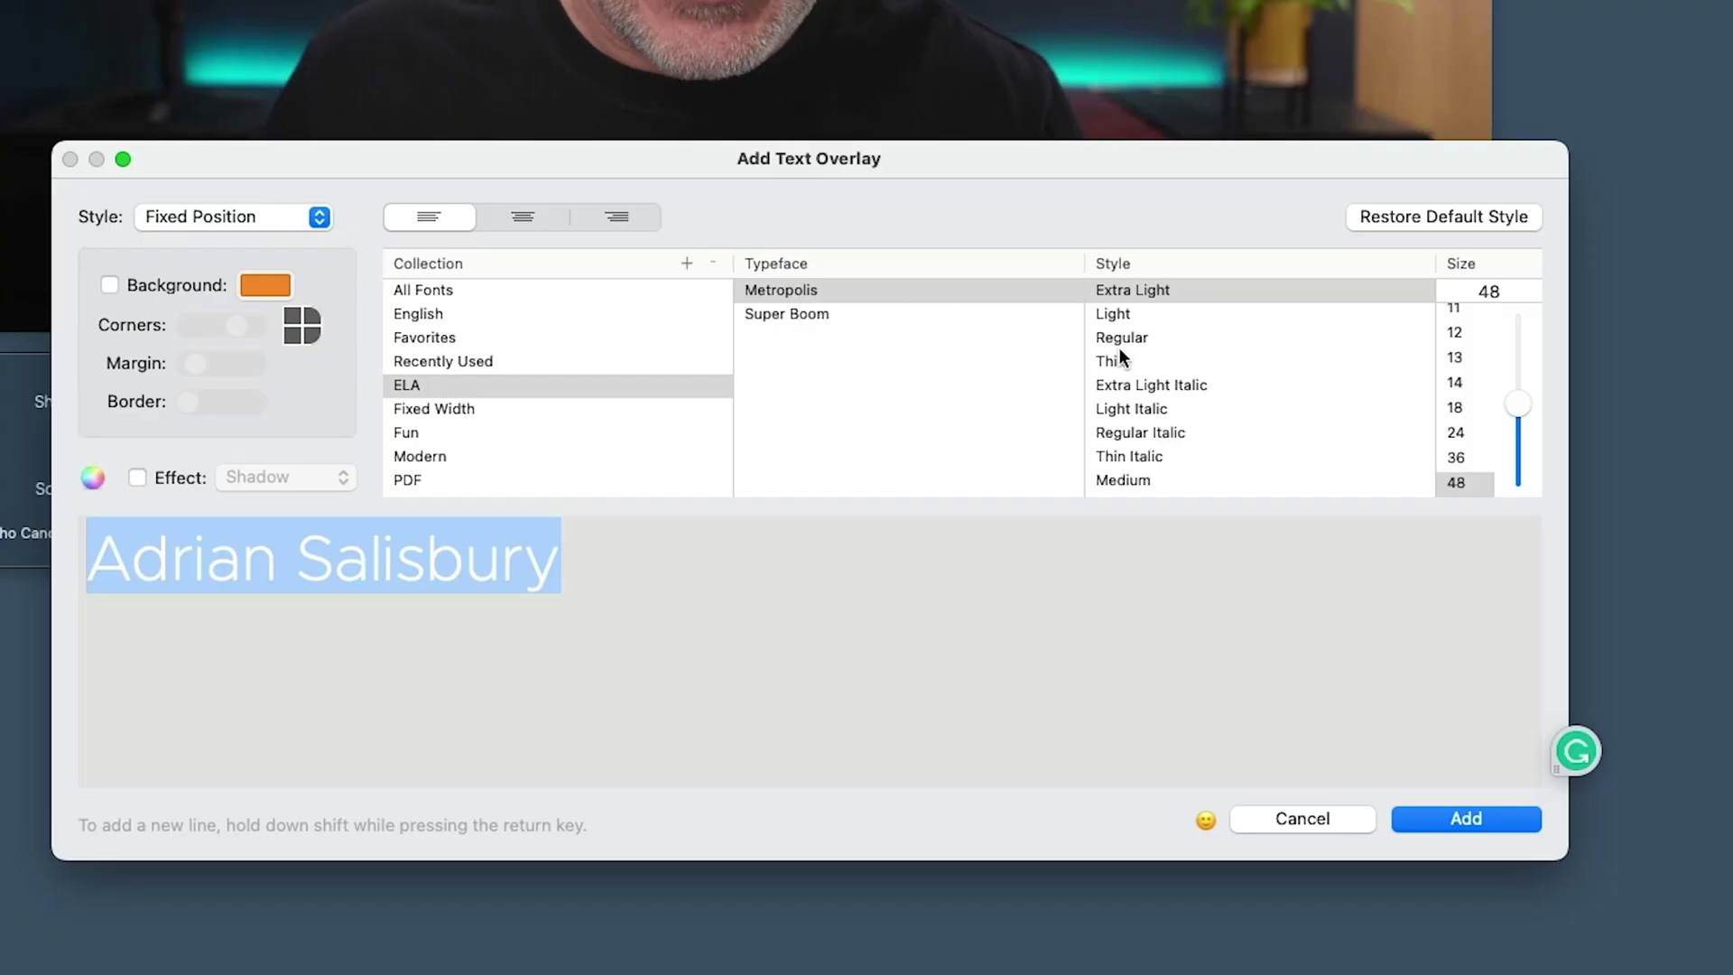
left_click(1124, 476)
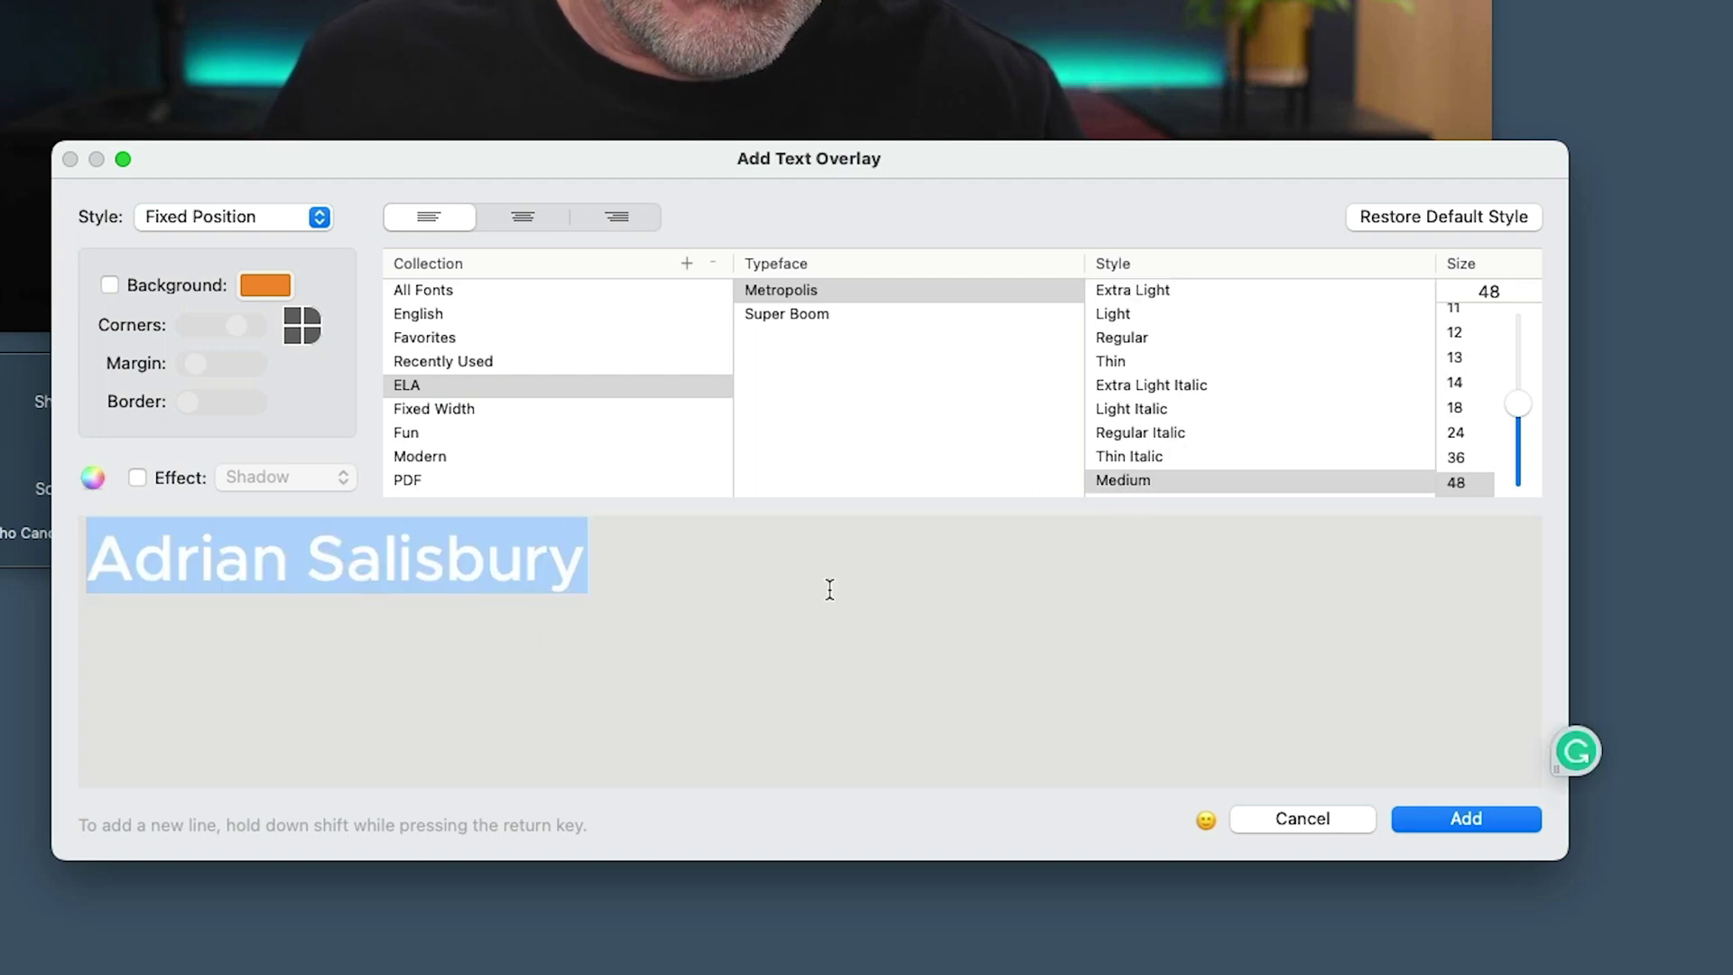
scroll(1132, 414, "down", 4)
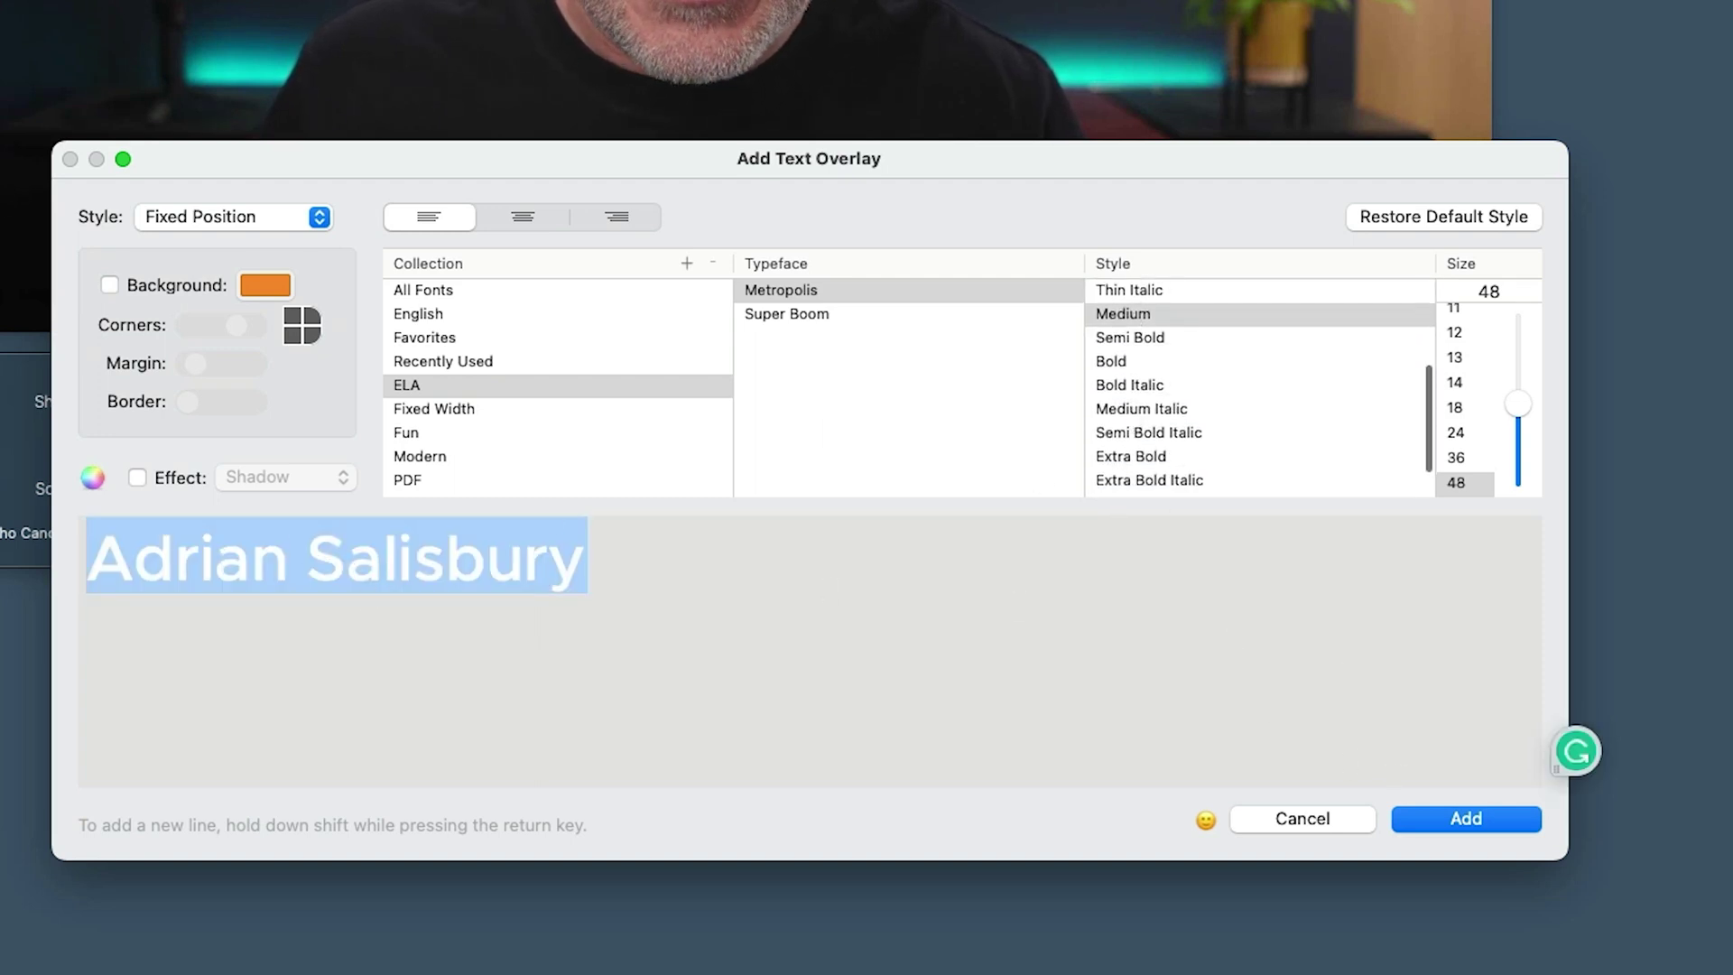
left_click(1113, 354)
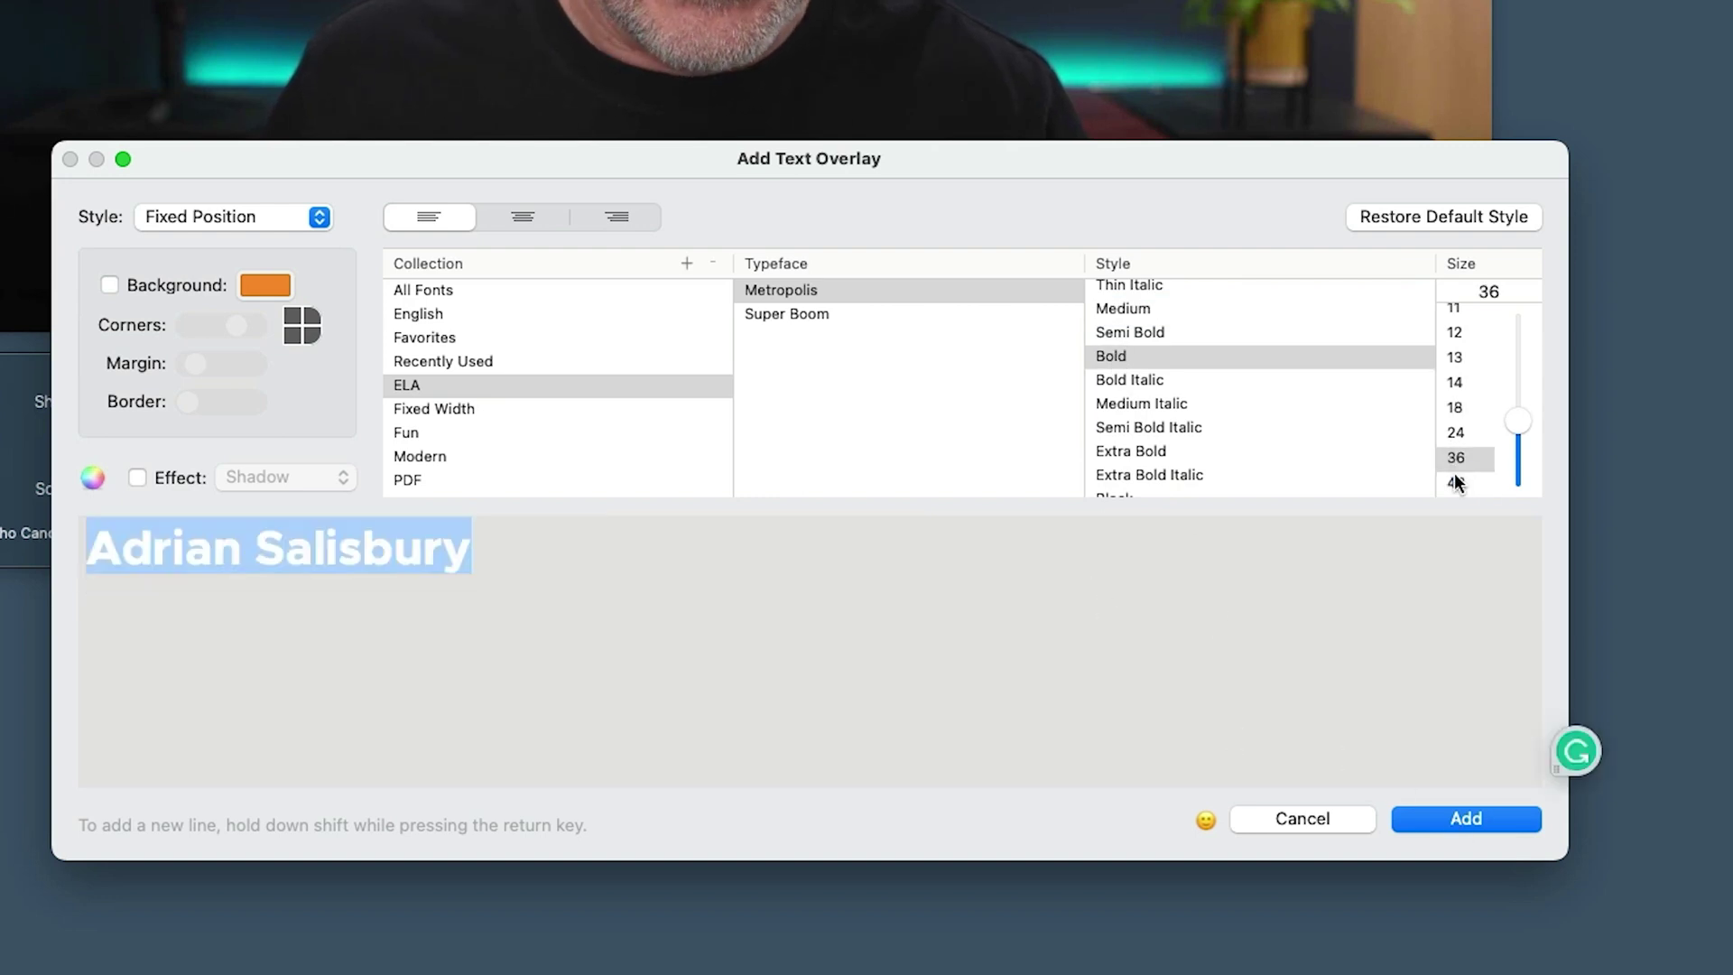
left_click(1444, 820)
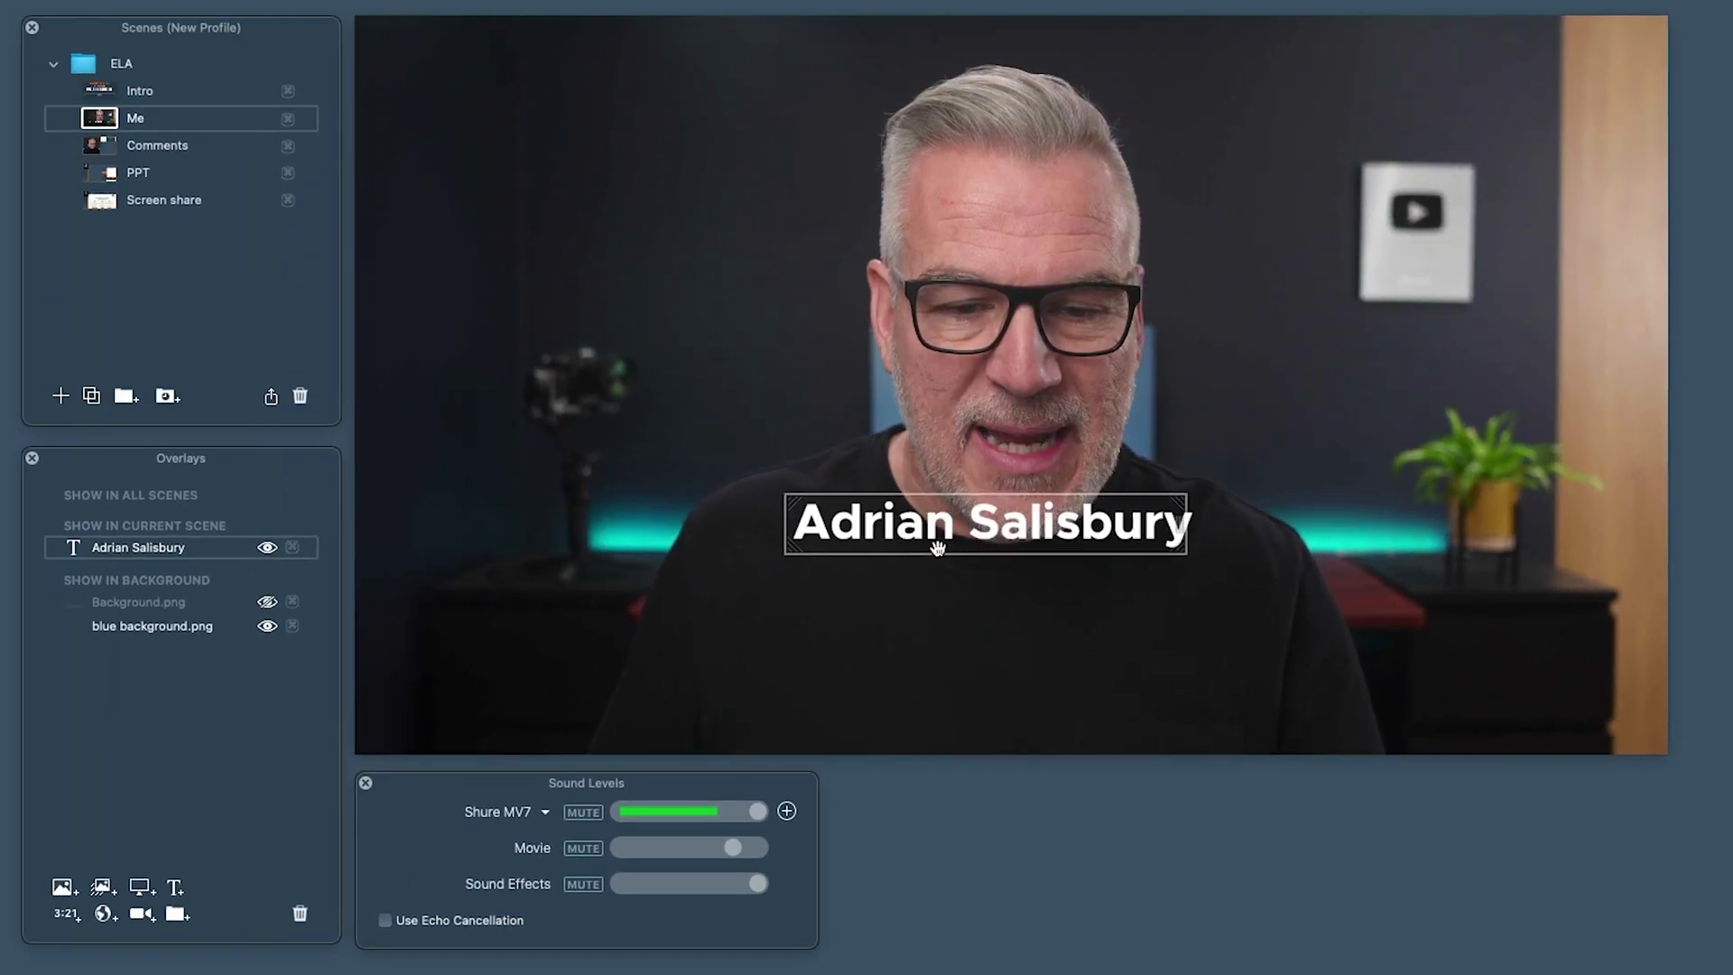
Centre-align the title text and save the change
left_click_drag(939, 548, 584, 28)
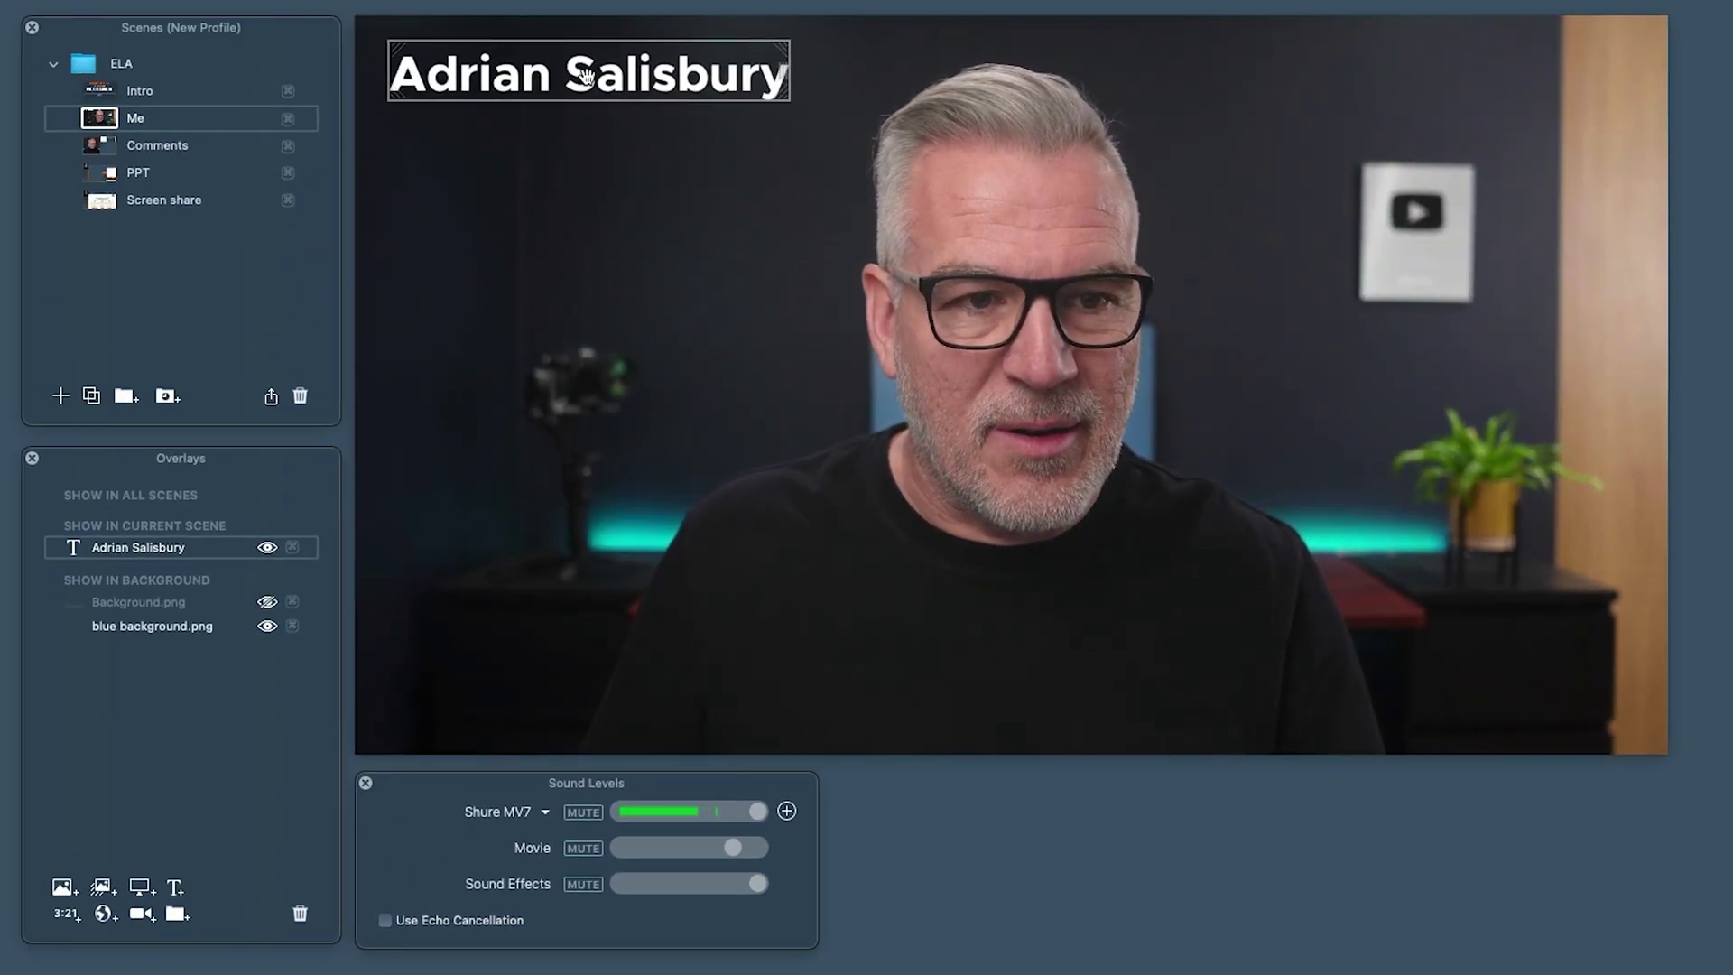
left_click(367, 84)
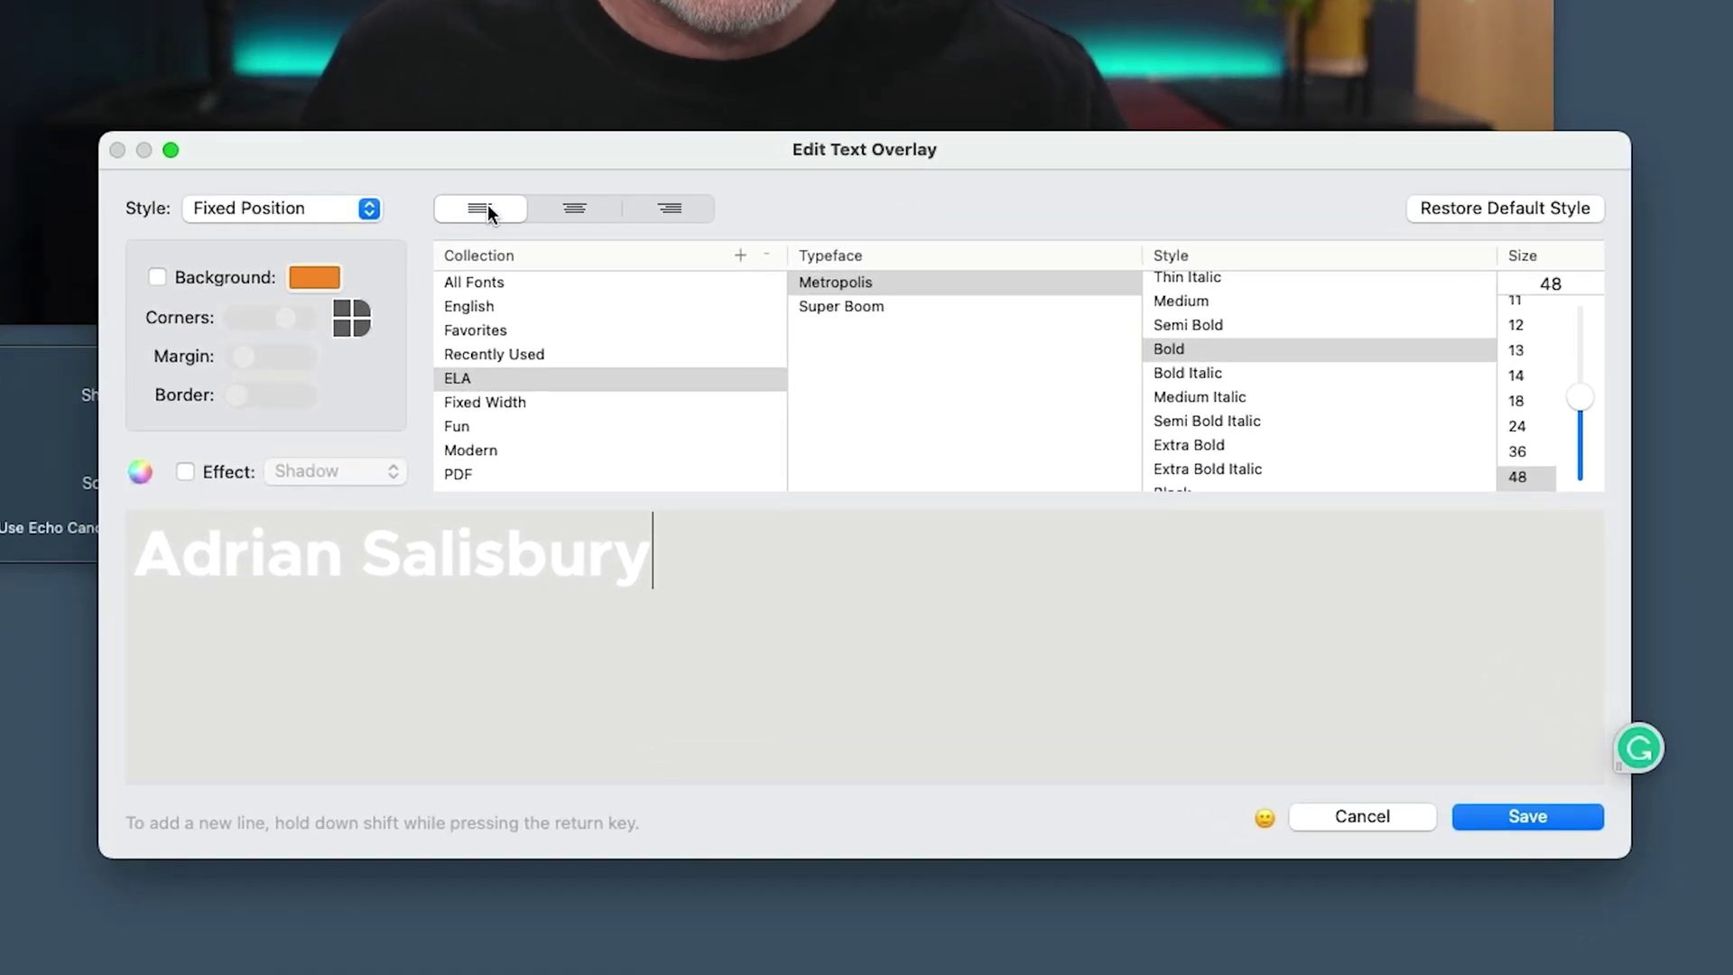
left_click(574, 209)
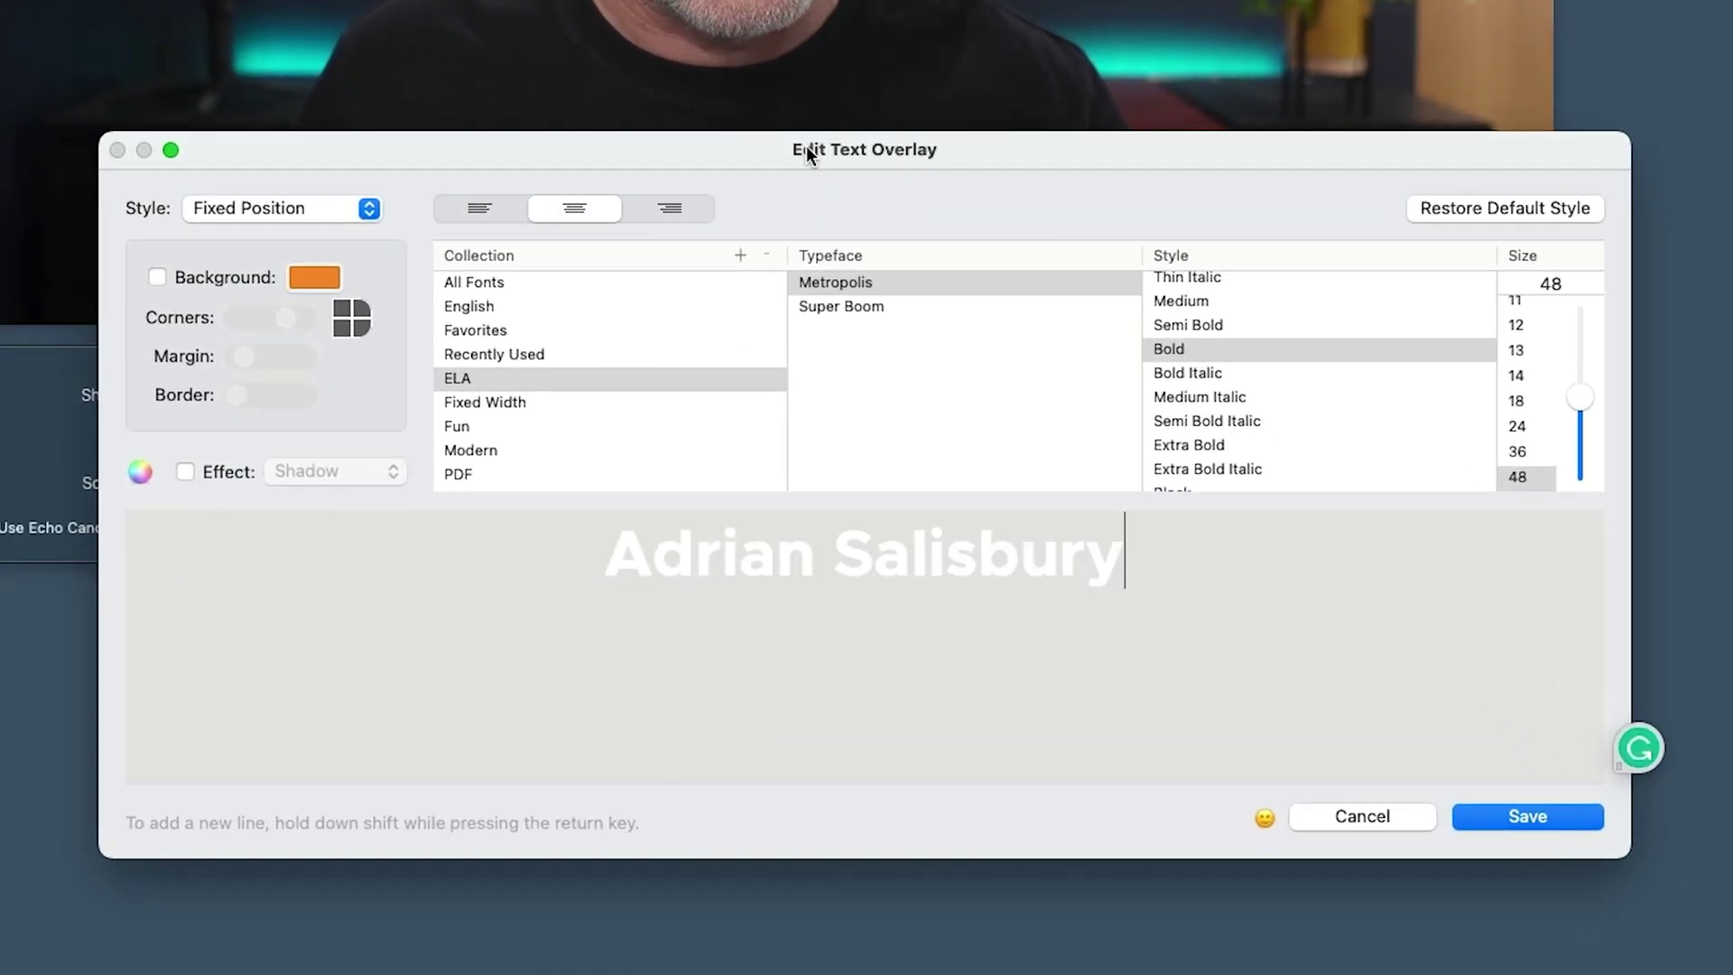
left_click(1524, 818)
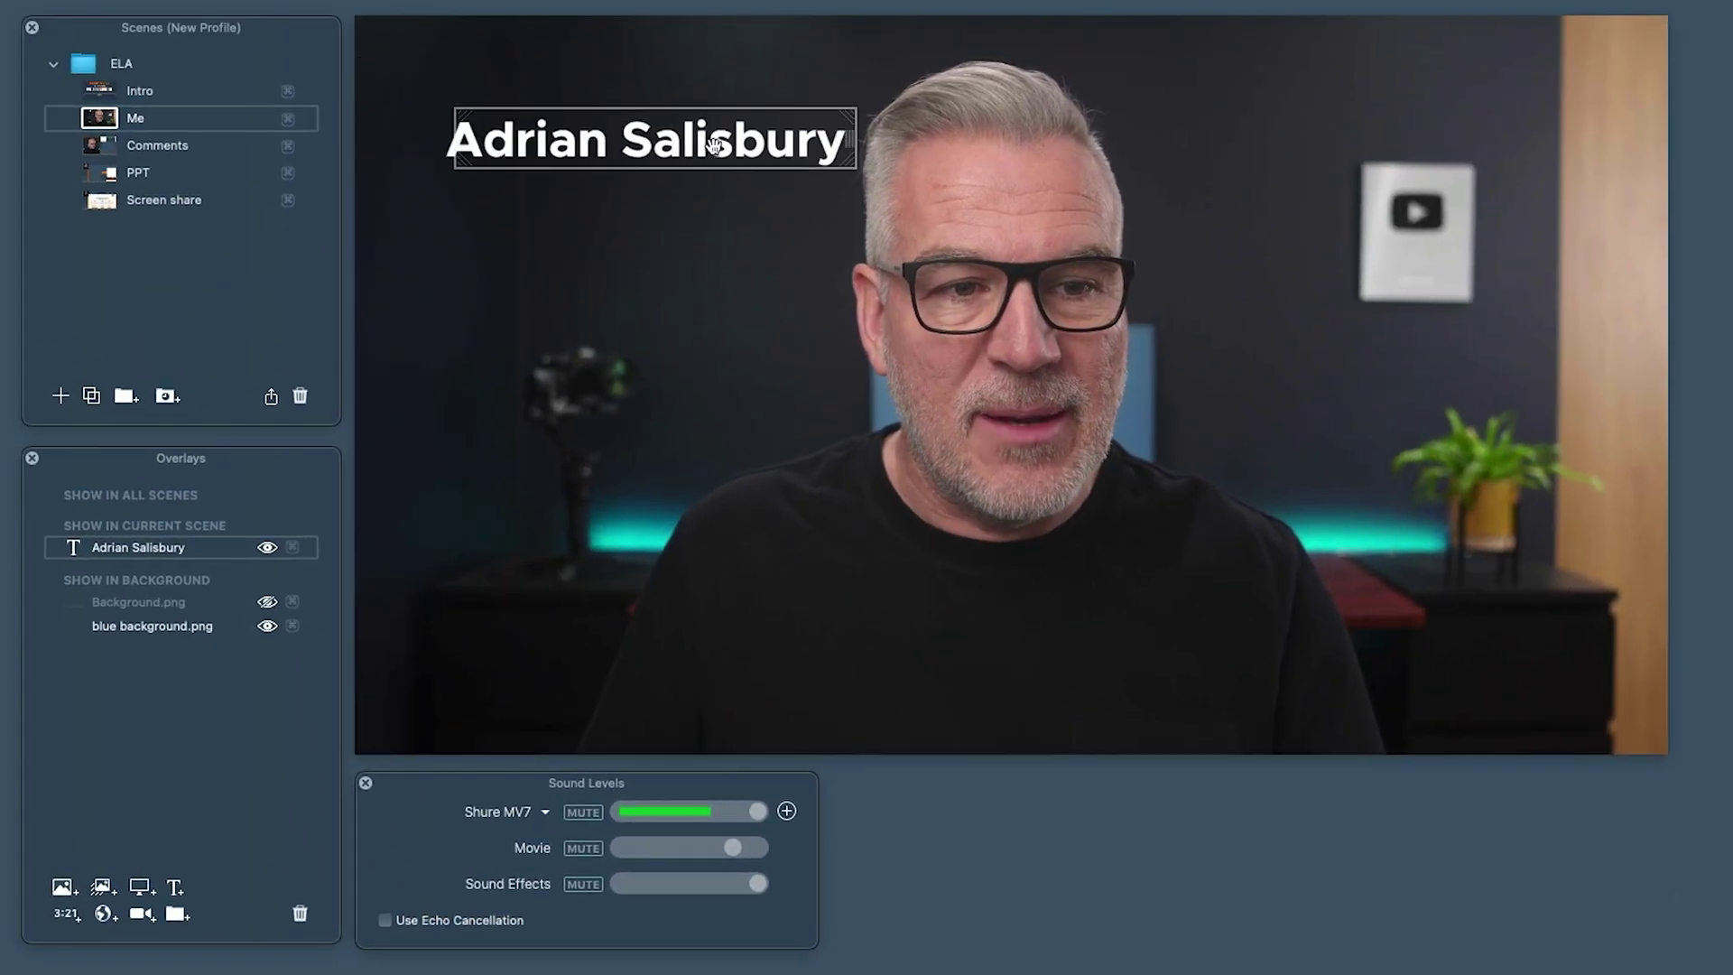
Drag the title to the lower left of the video
left_click_drag(714, 144, 1060, 161)
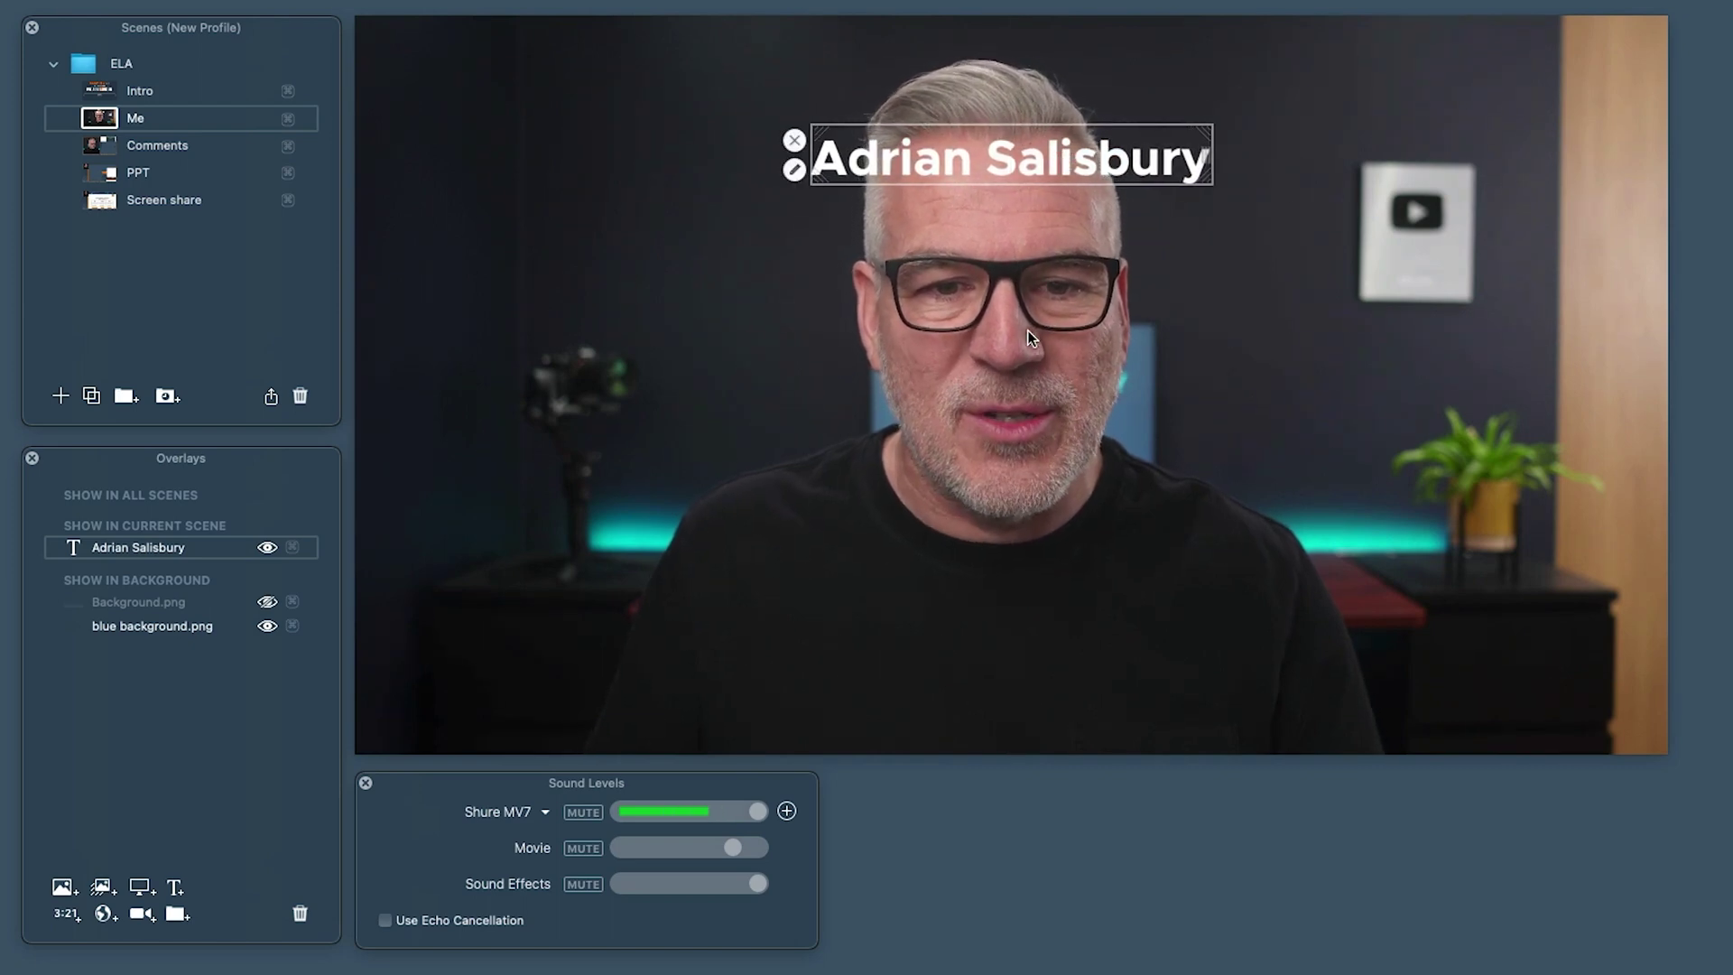
left_click(794, 171)
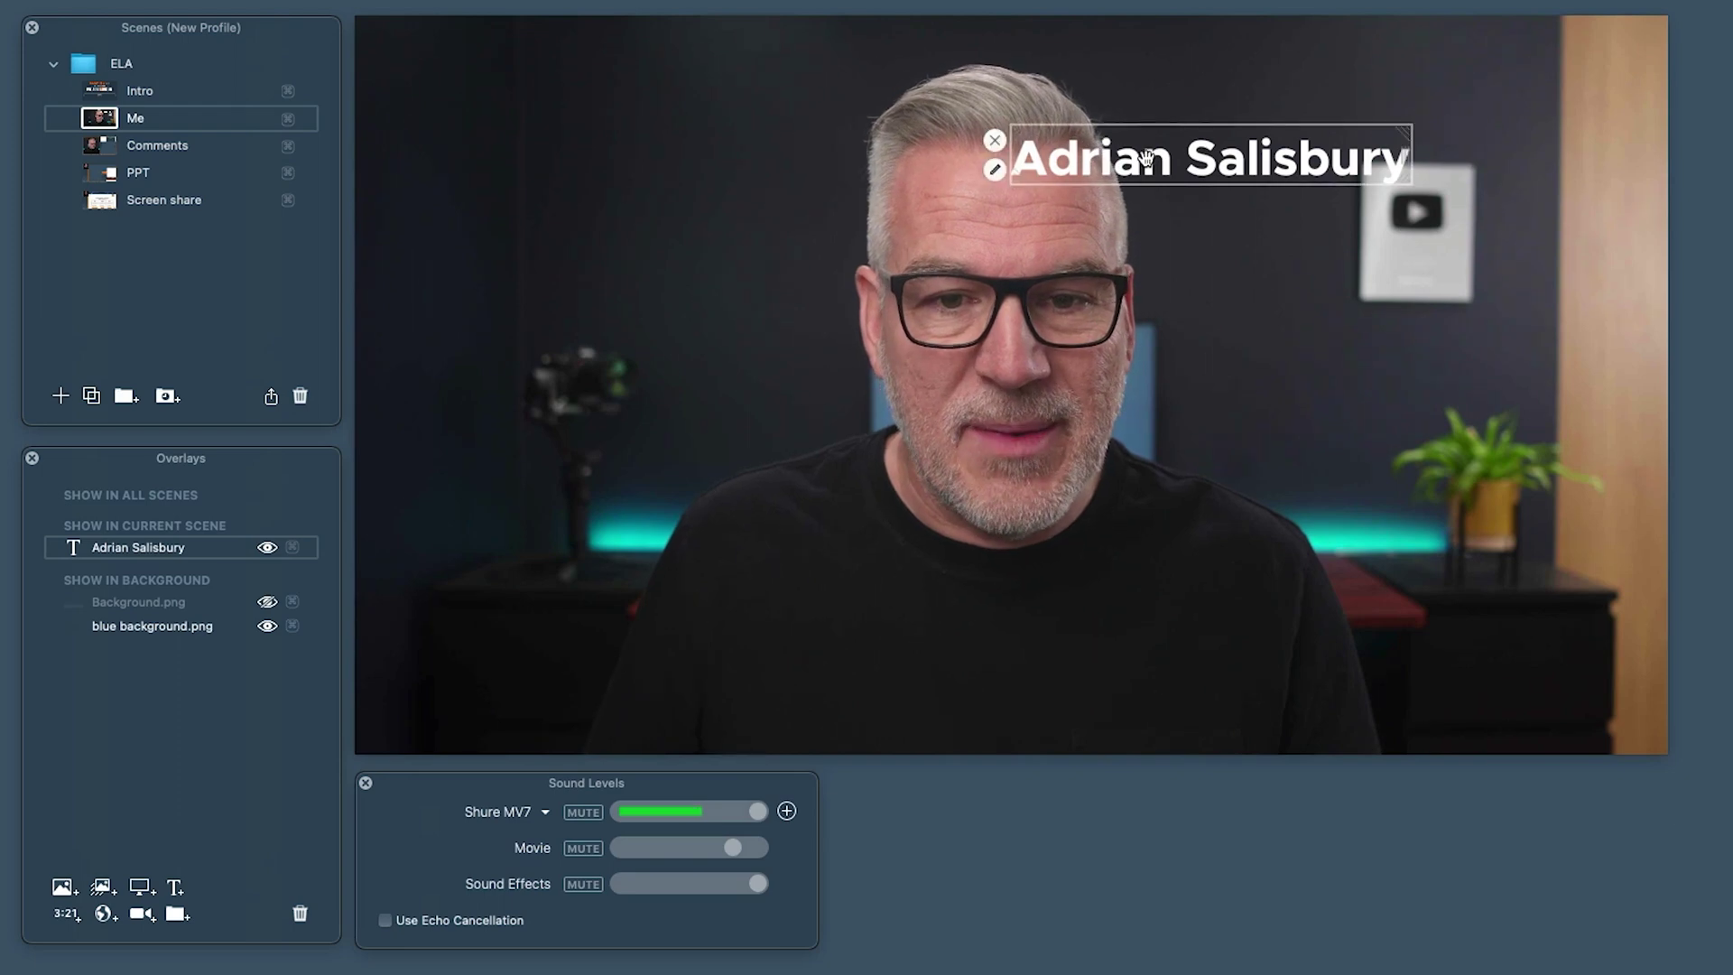
mouse_move(1149, 167)
left_mouse_down()
mouse_move(510, 679)
mouse_move(512, 702)
left_mouse_up()
Reopen the title editor, select the whole name line and open the text colour picker
left_click(367, 708)
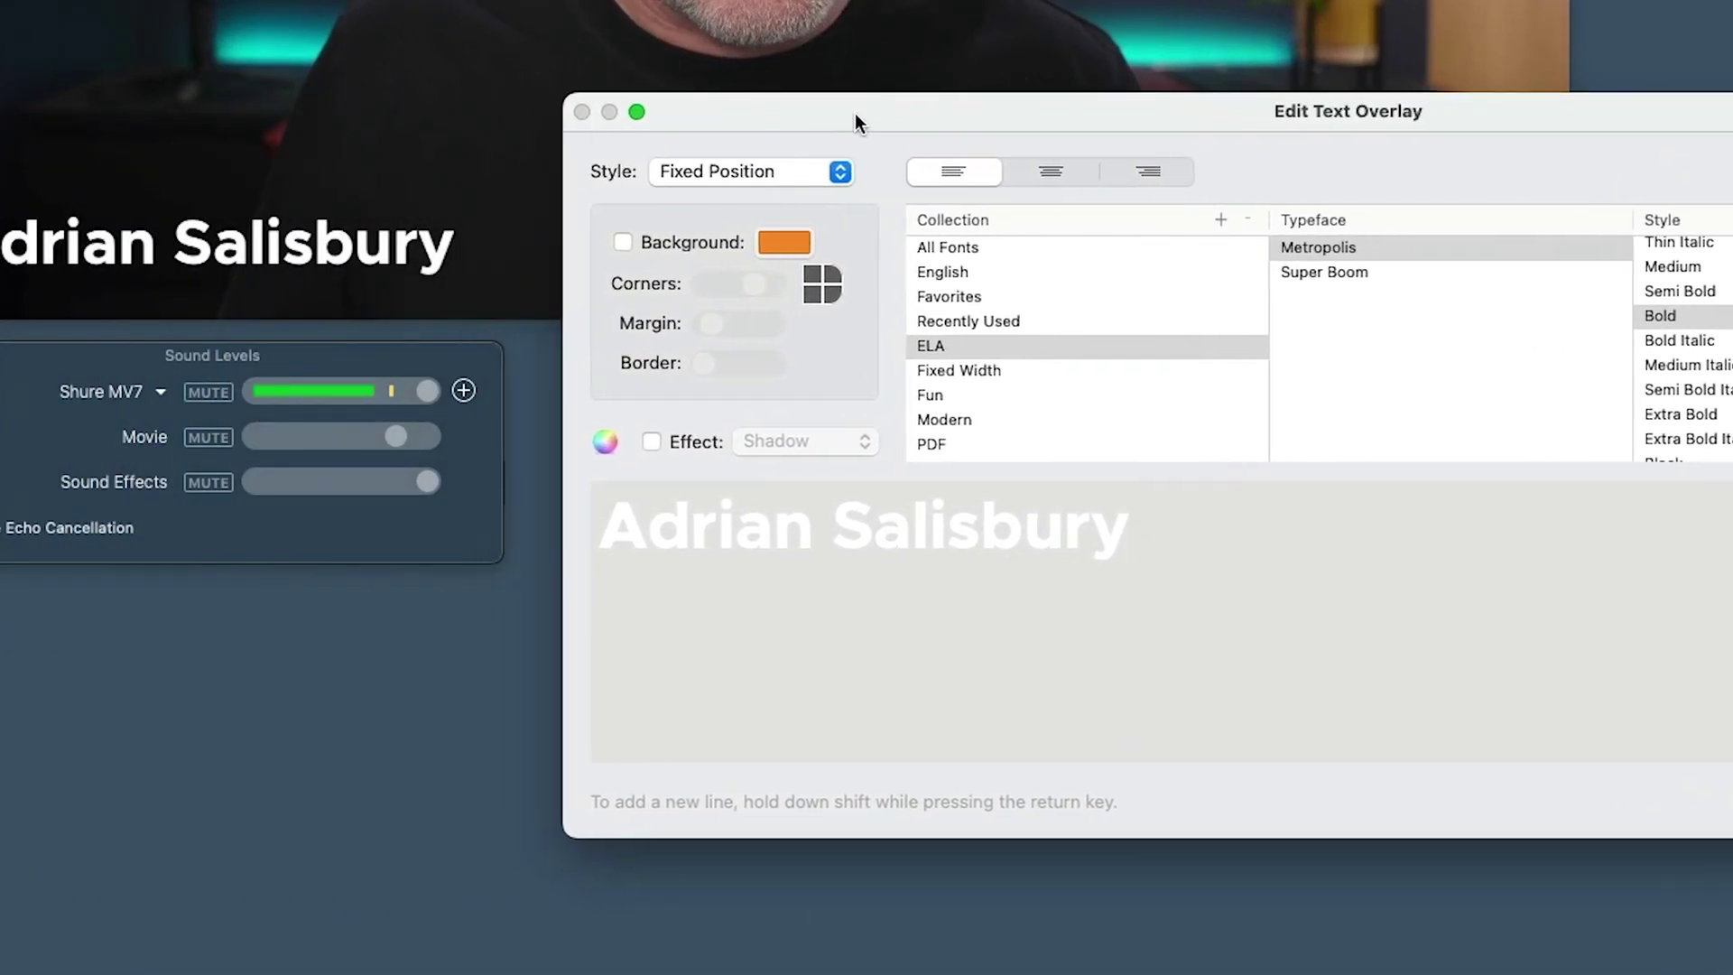
left_click_drag(854, 112, 796, 104)
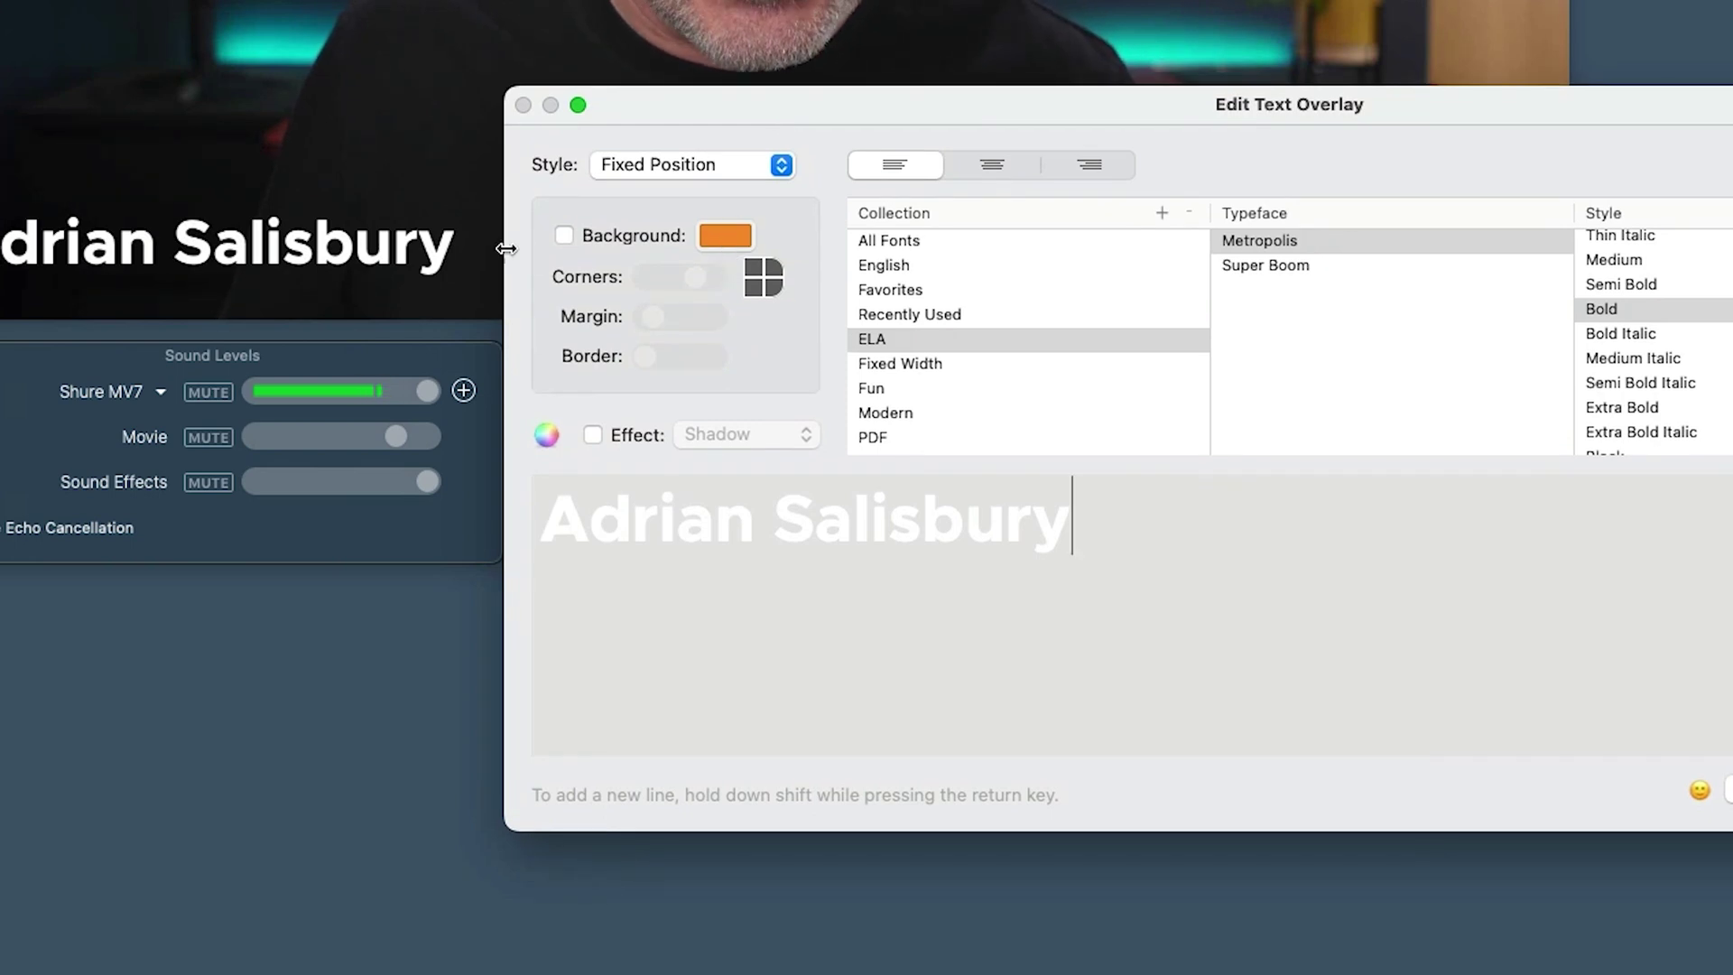
left_click(562, 236)
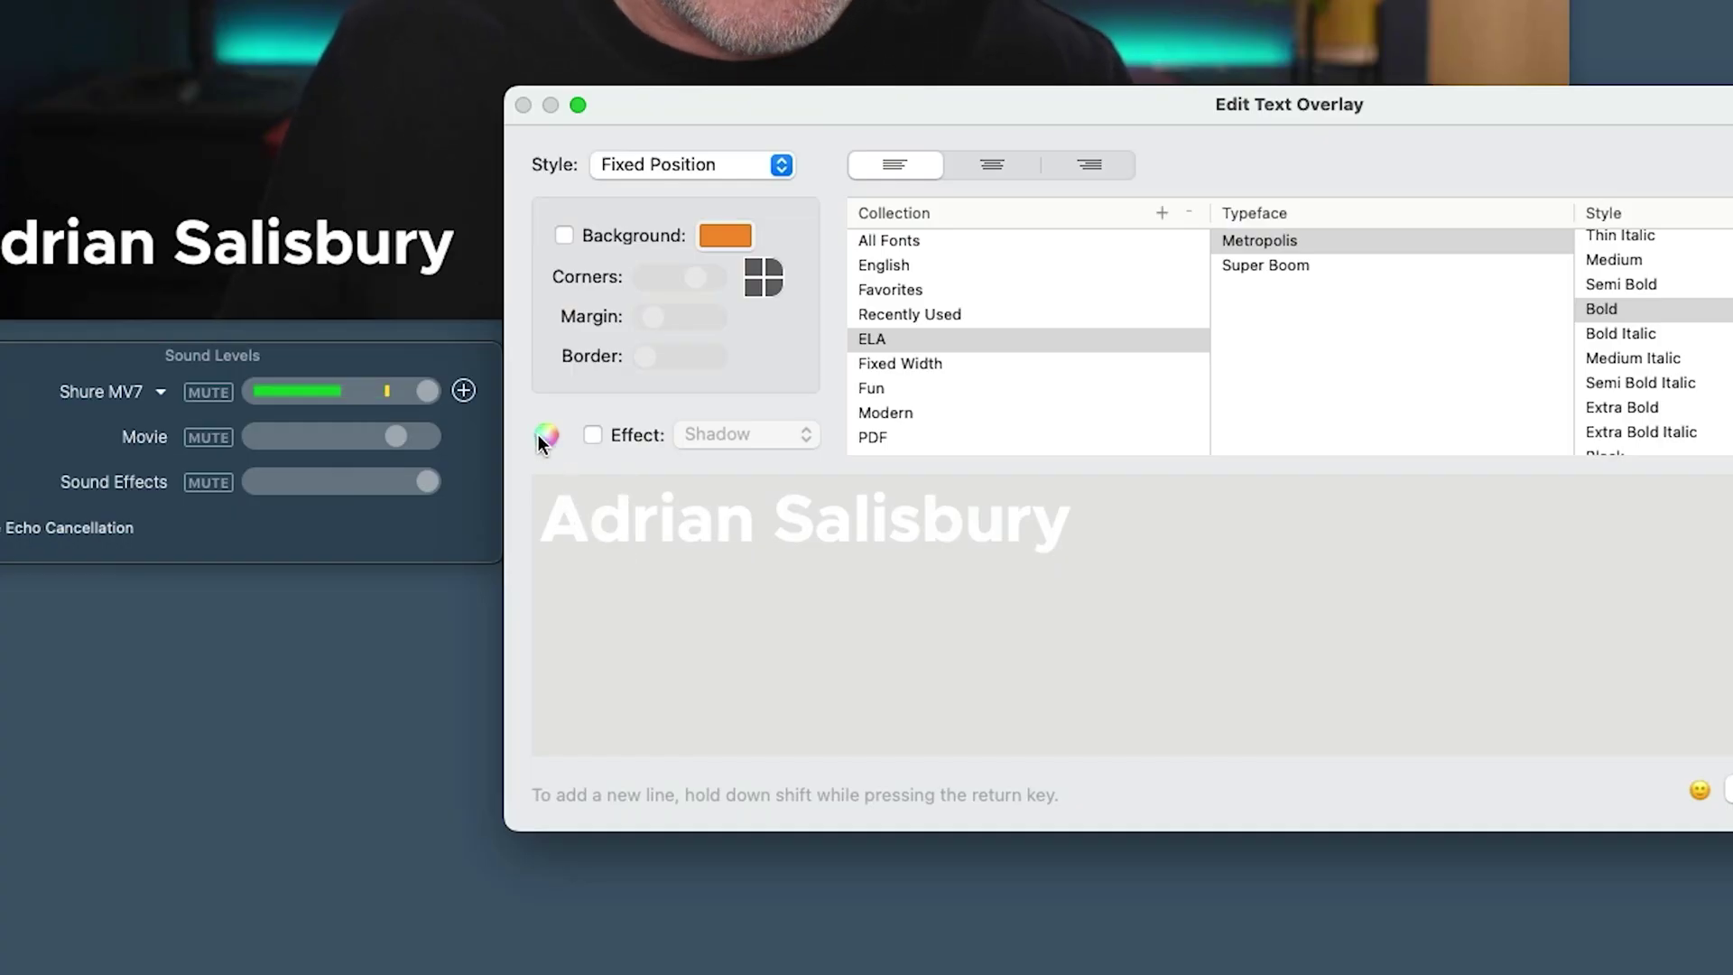
double_click(623, 525)
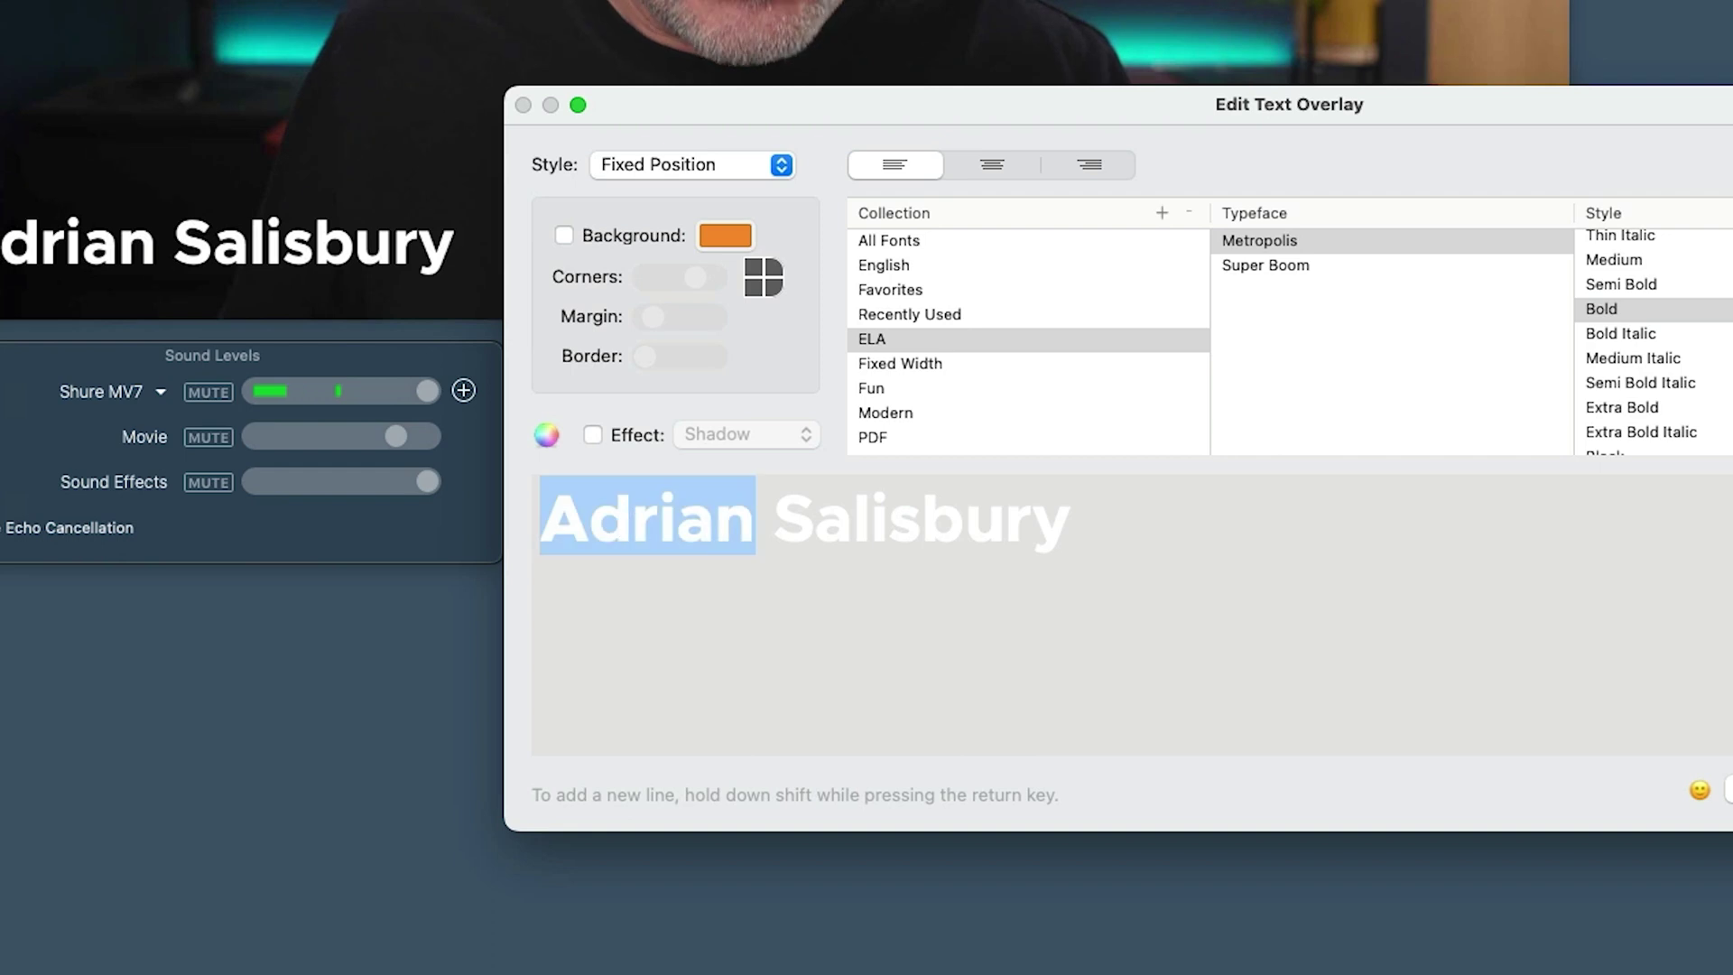
triple_click(623, 524)
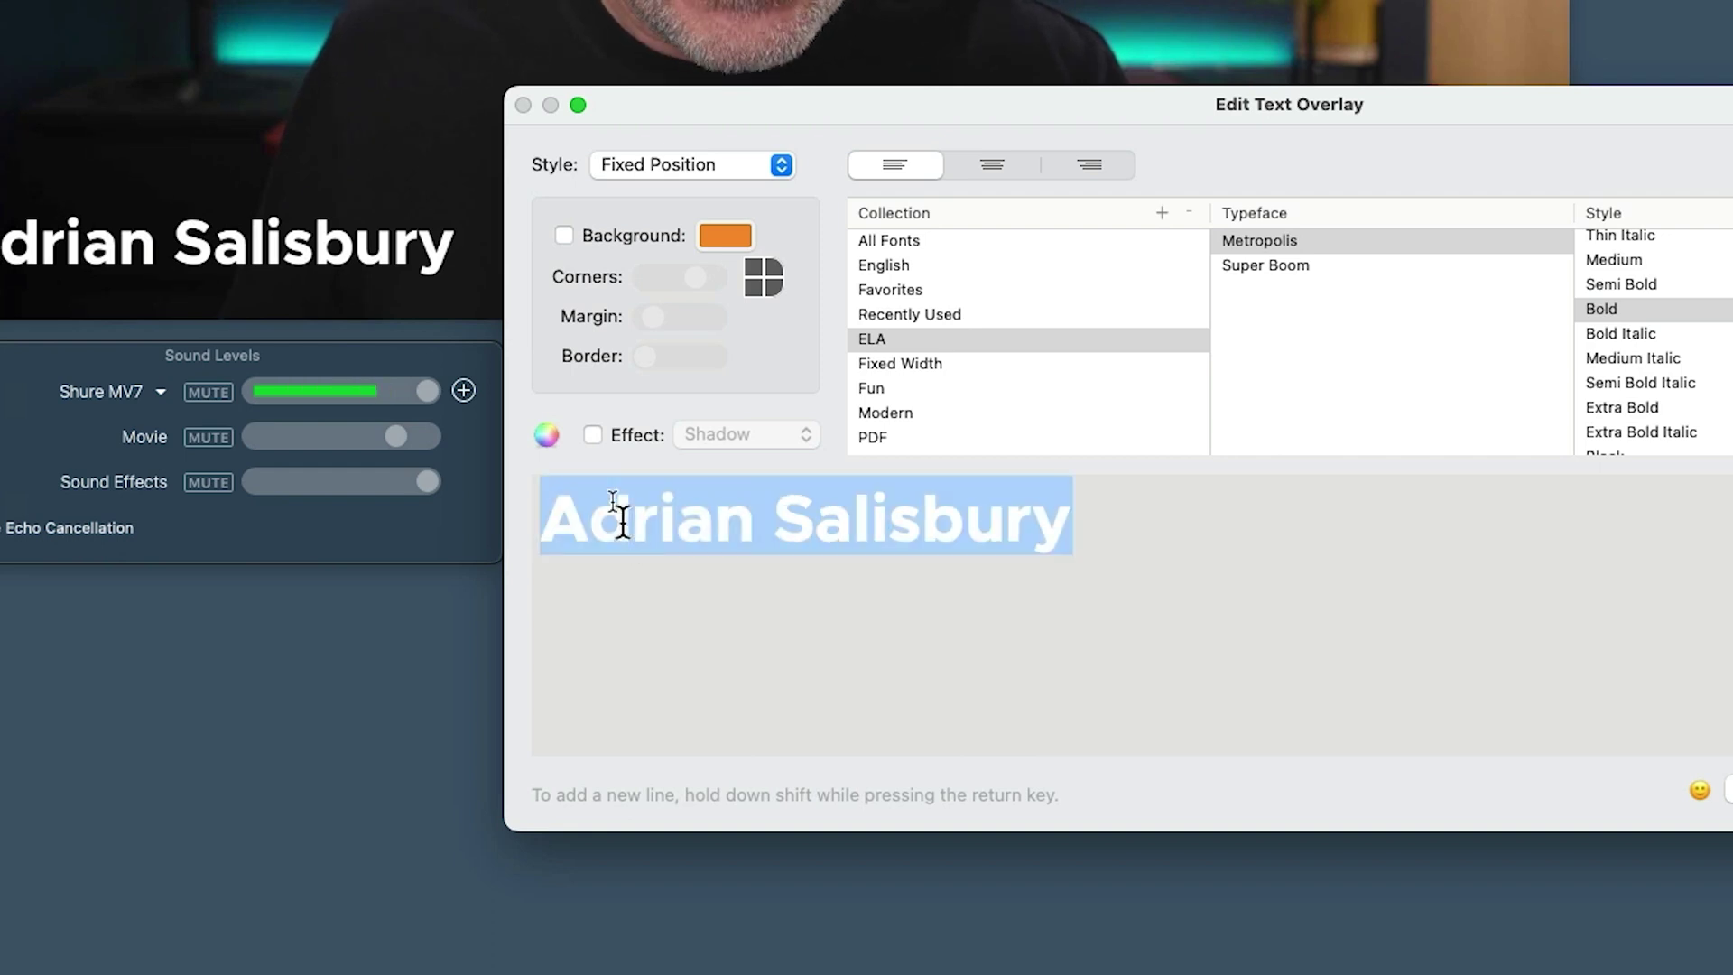
left_click(547, 435)
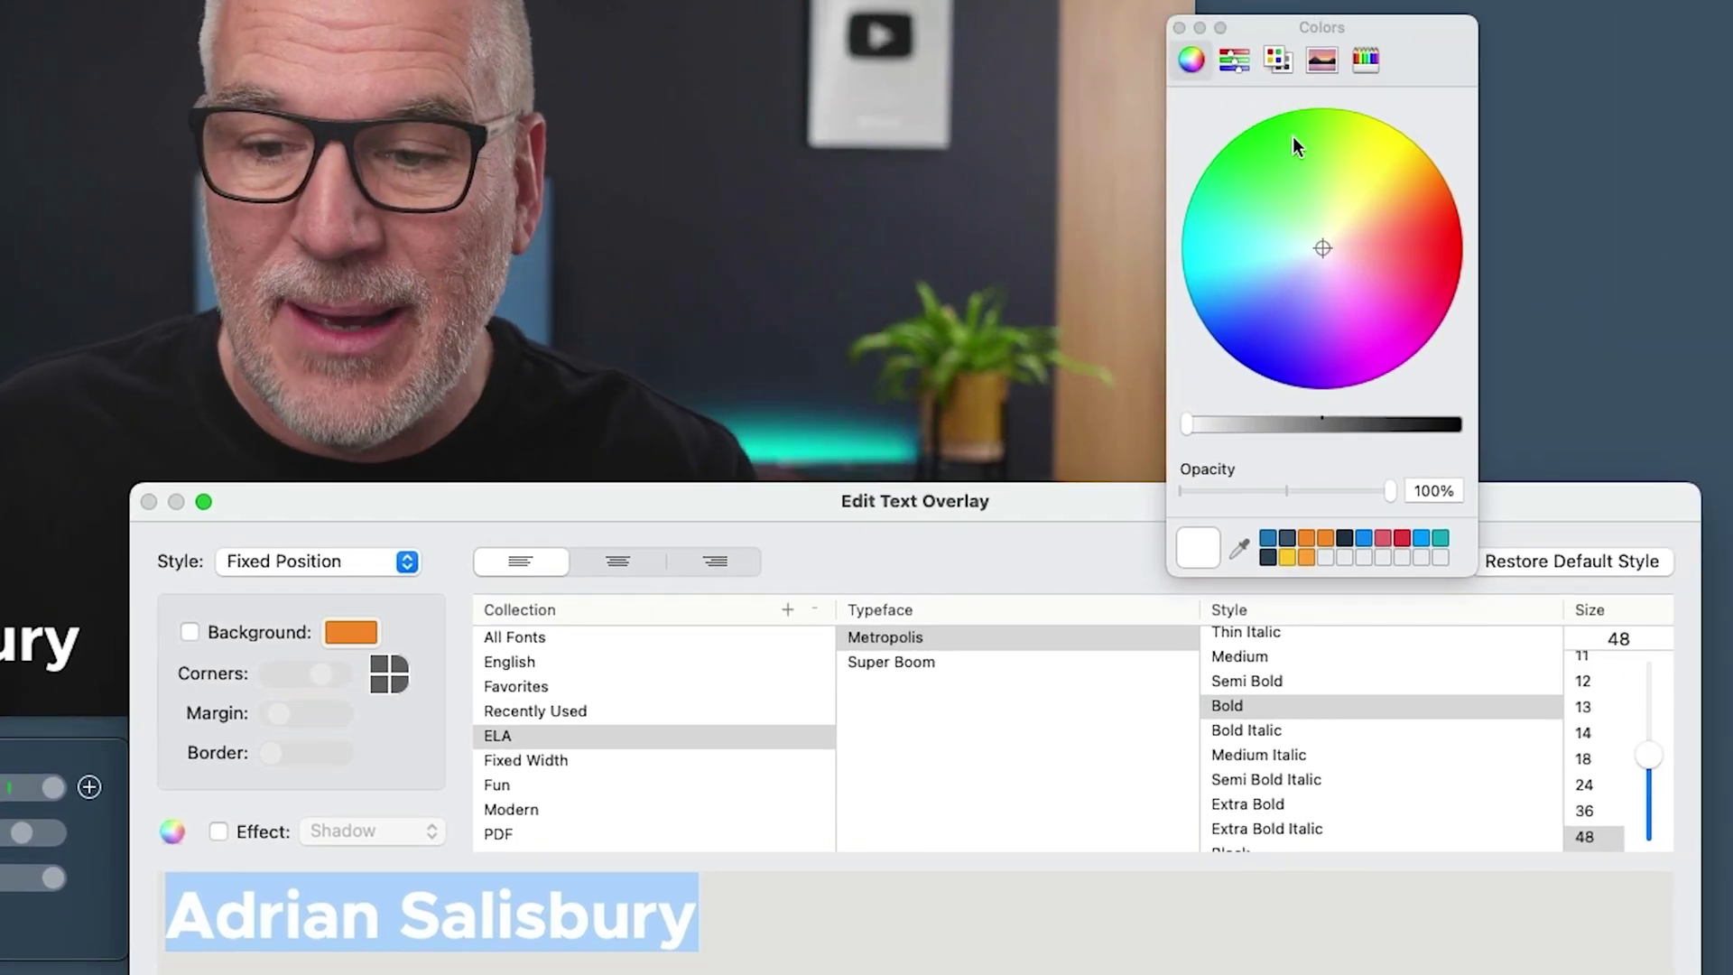
Try pink on the wheel, then the grayscale and RGB slider panes for the title colour
left_click_drag(1294, 138, 1355, 237)
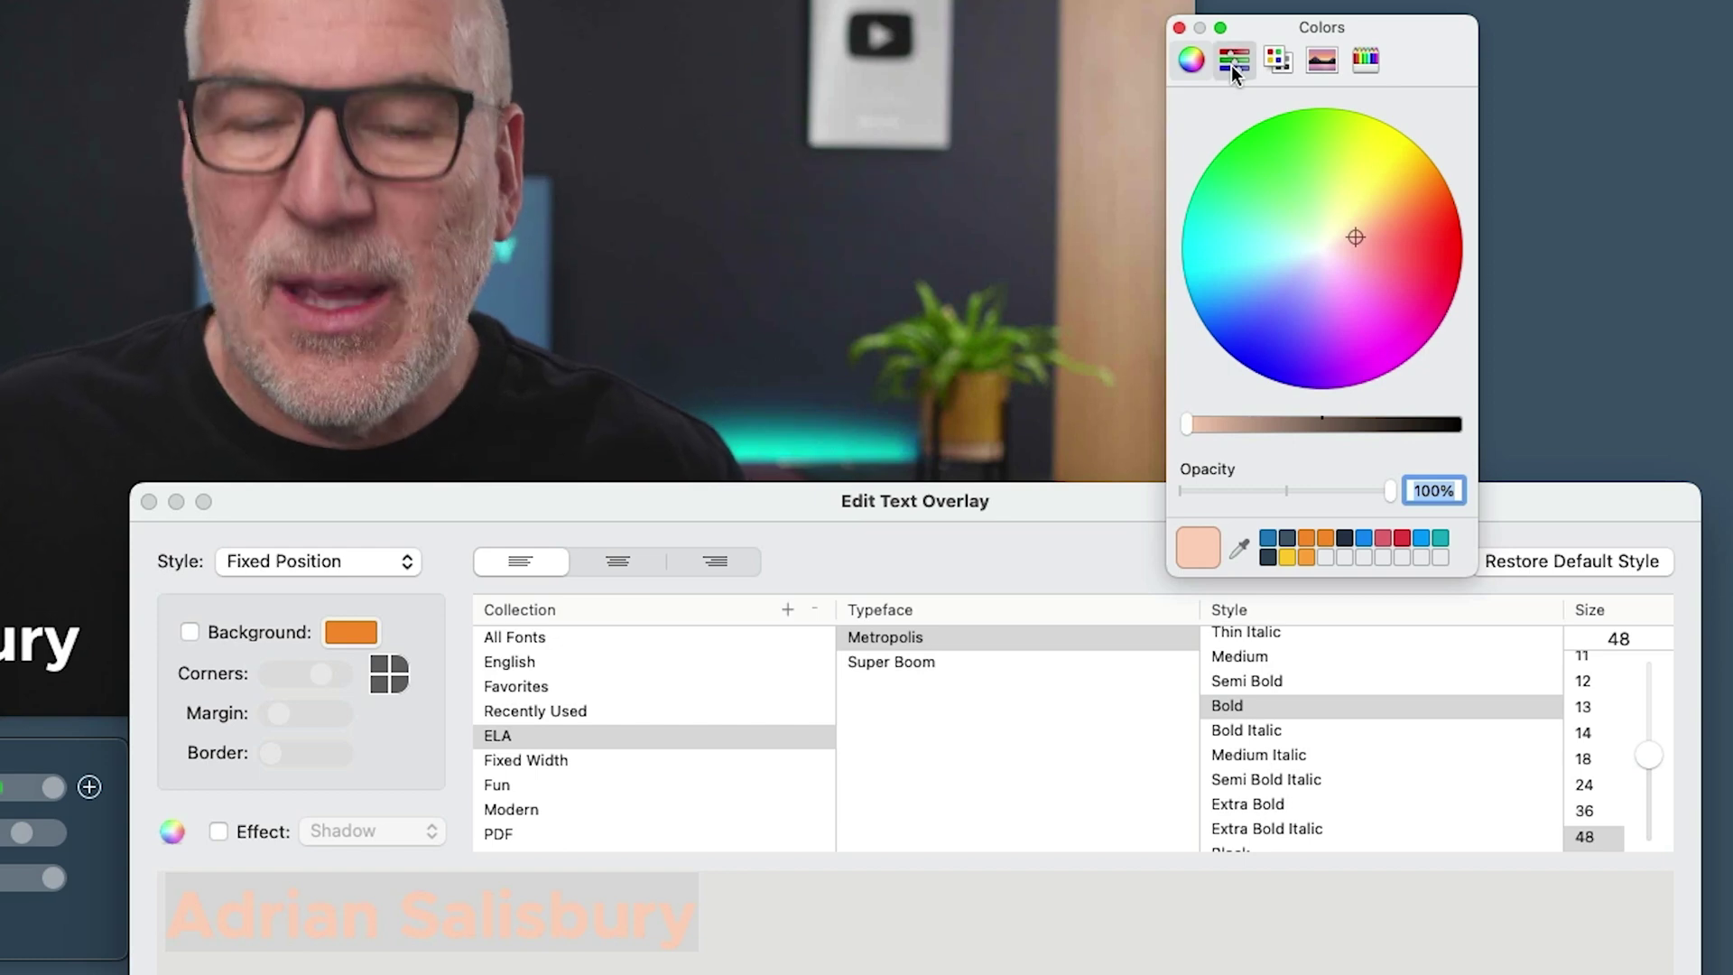
left_click(1233, 63)
left_click(1242, 115)
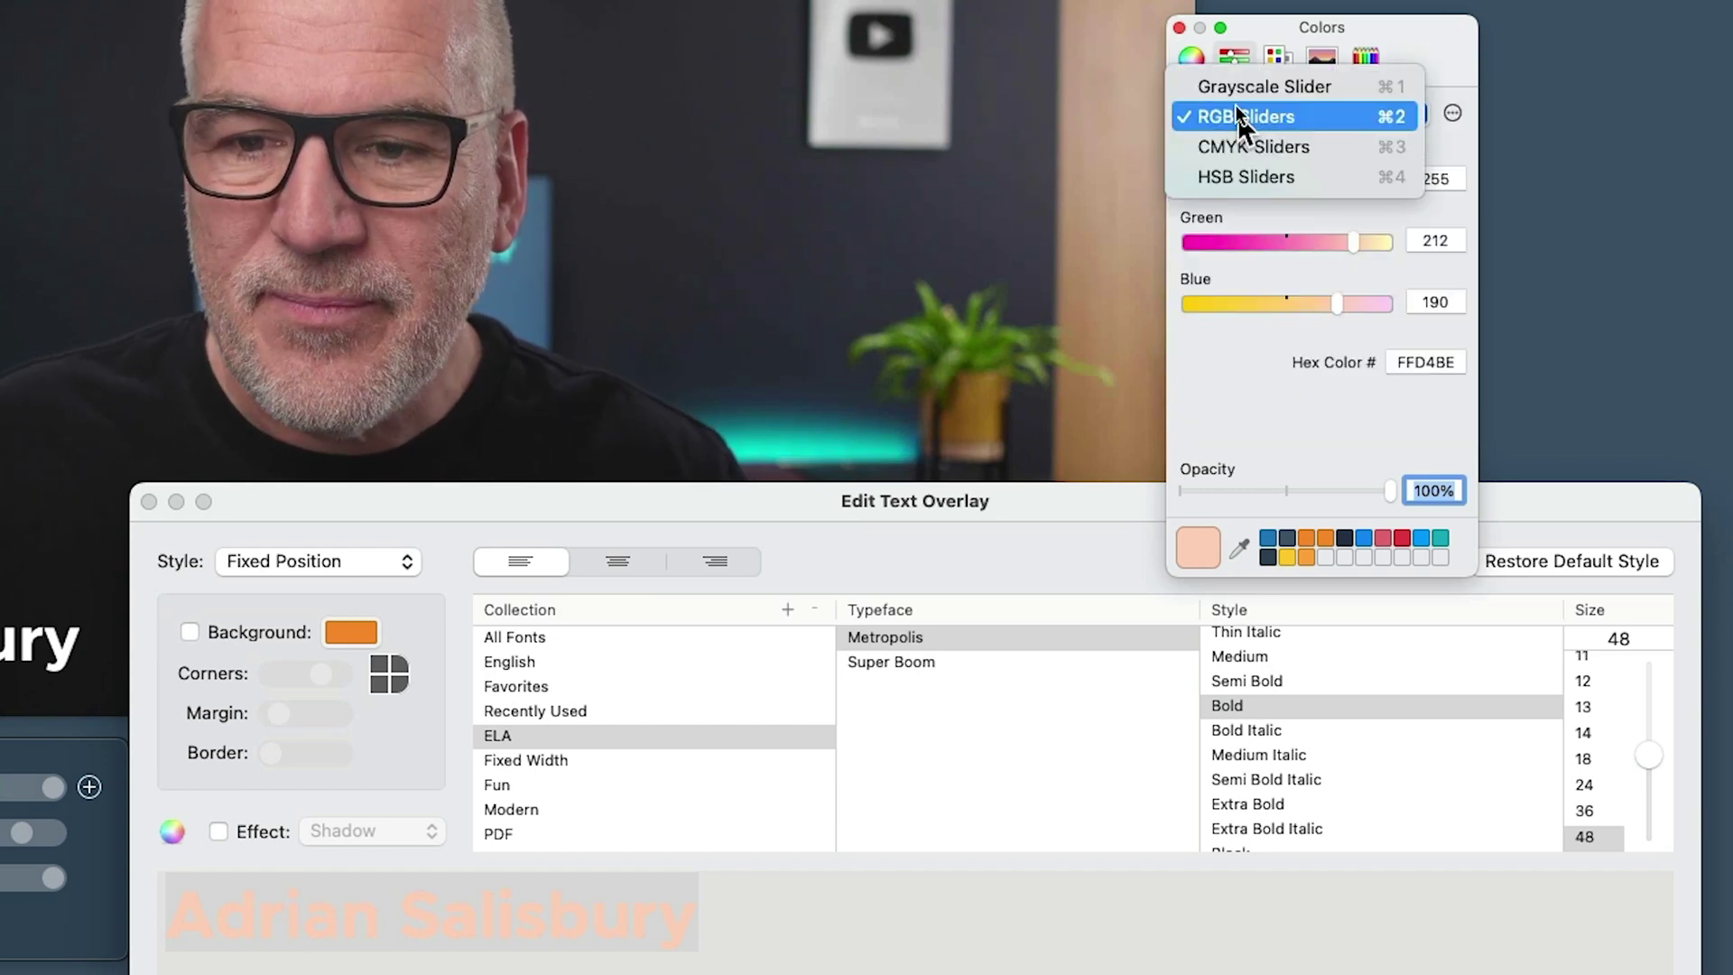
left_click(1219, 90)
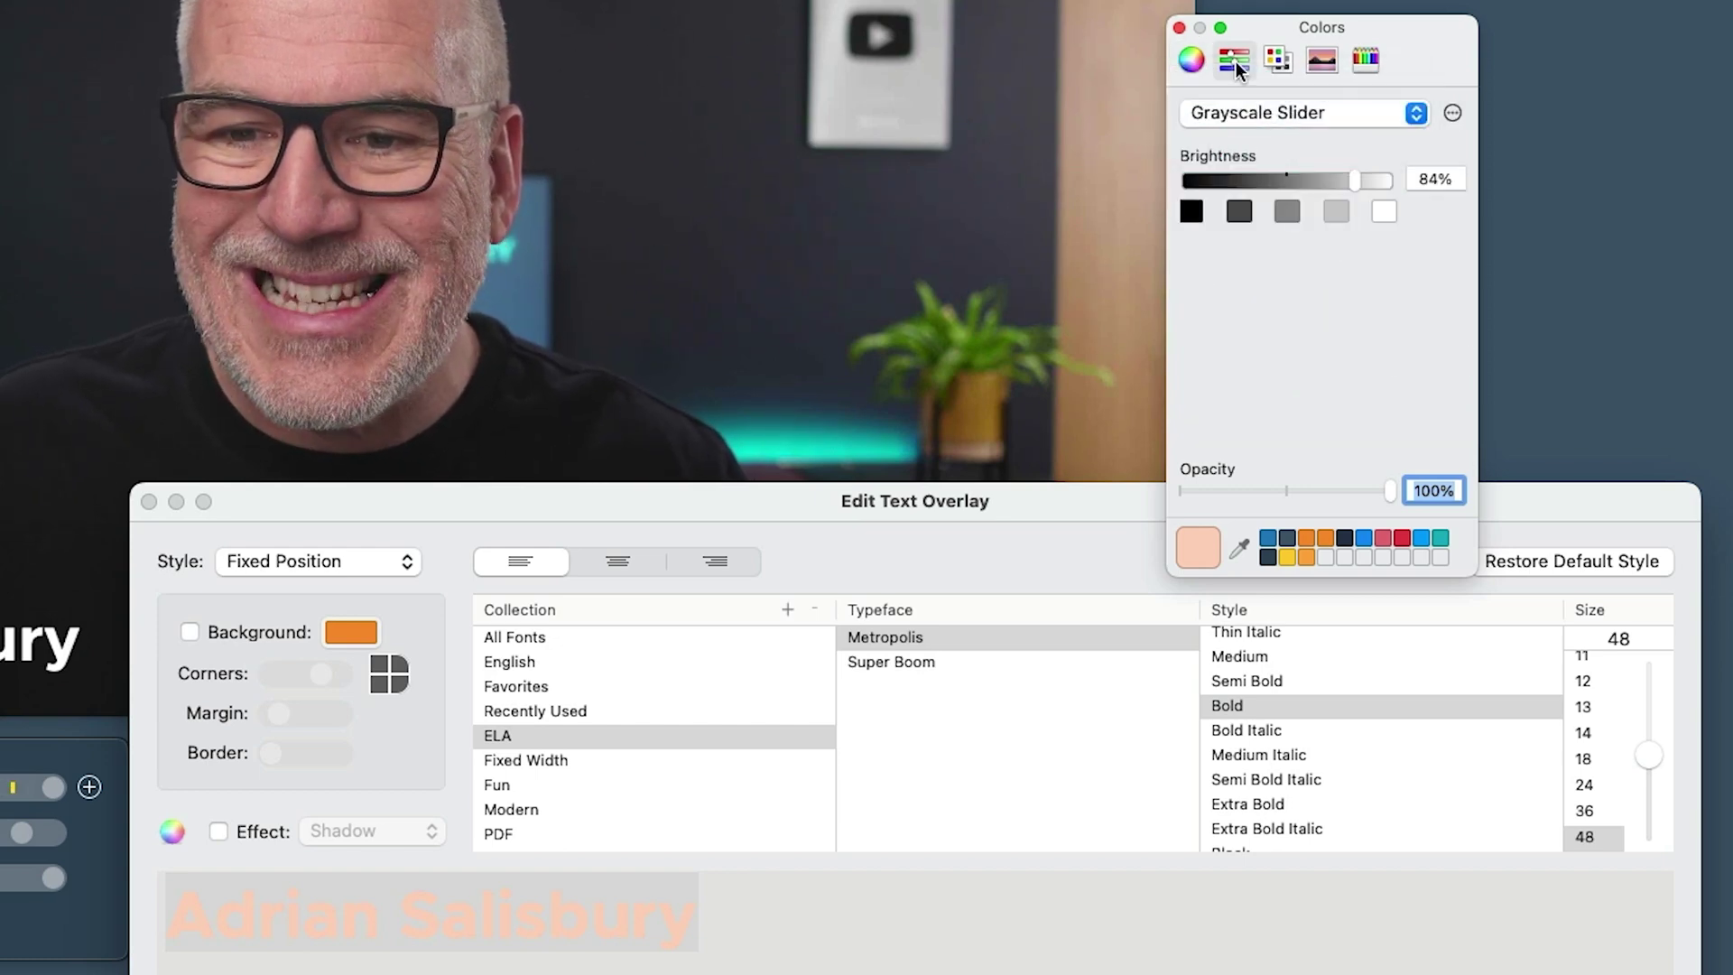
left_click(1296, 112)
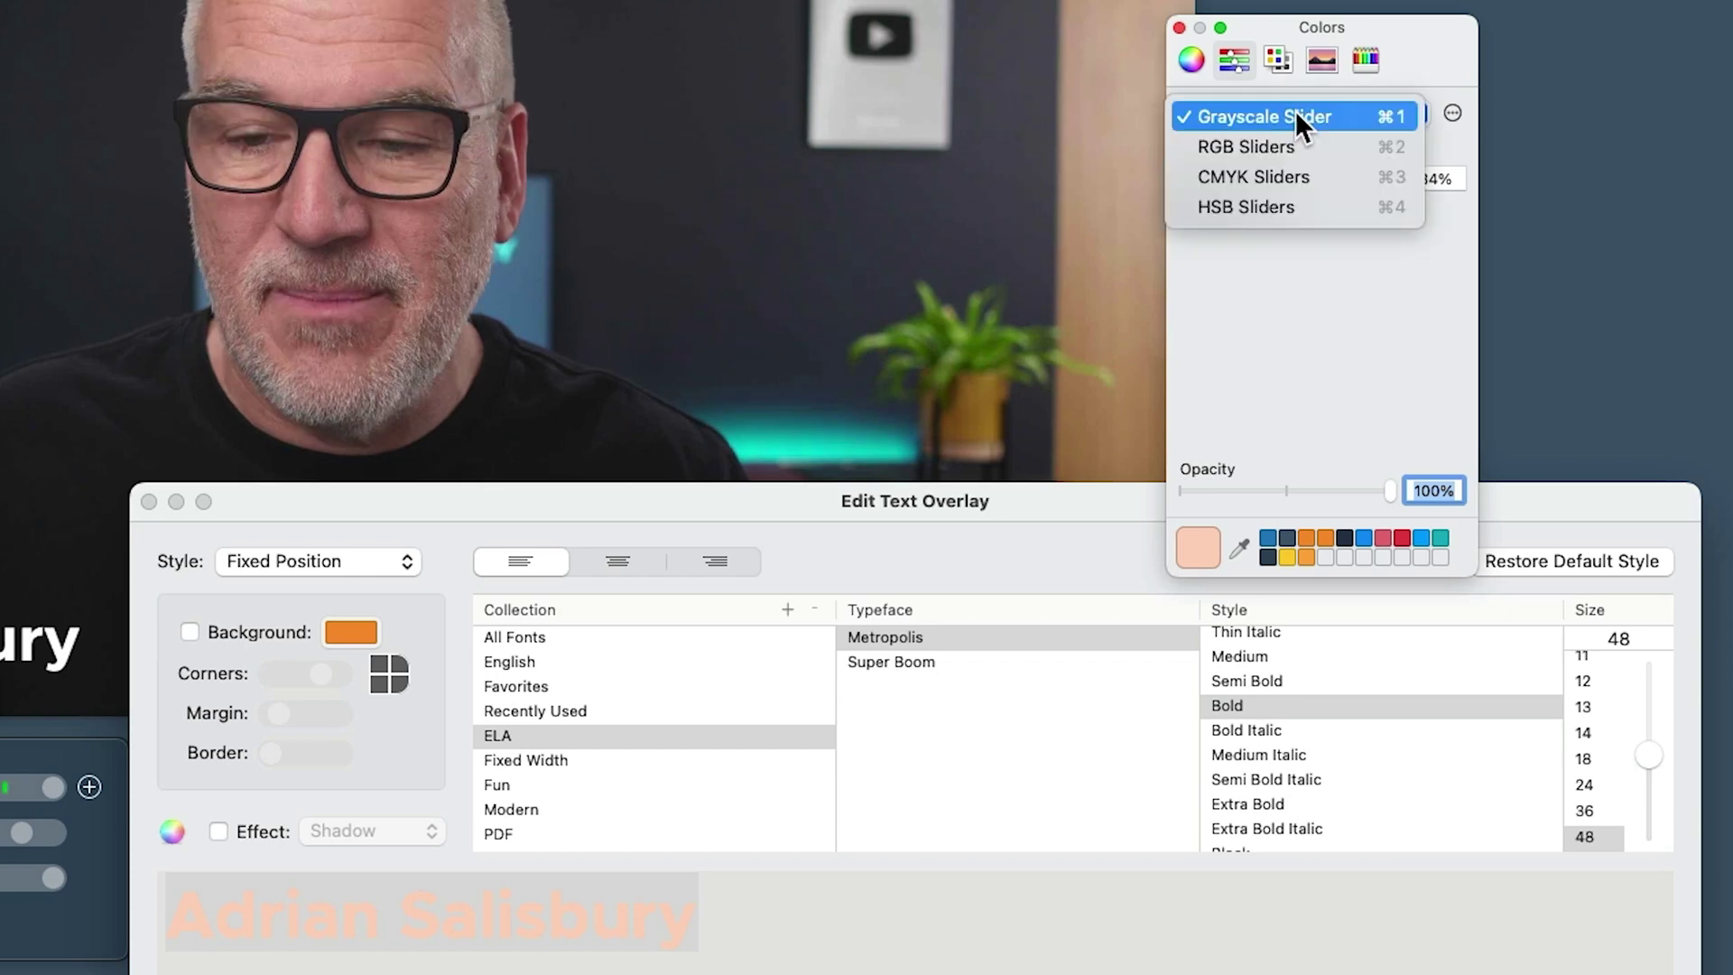
left_click(1255, 144)
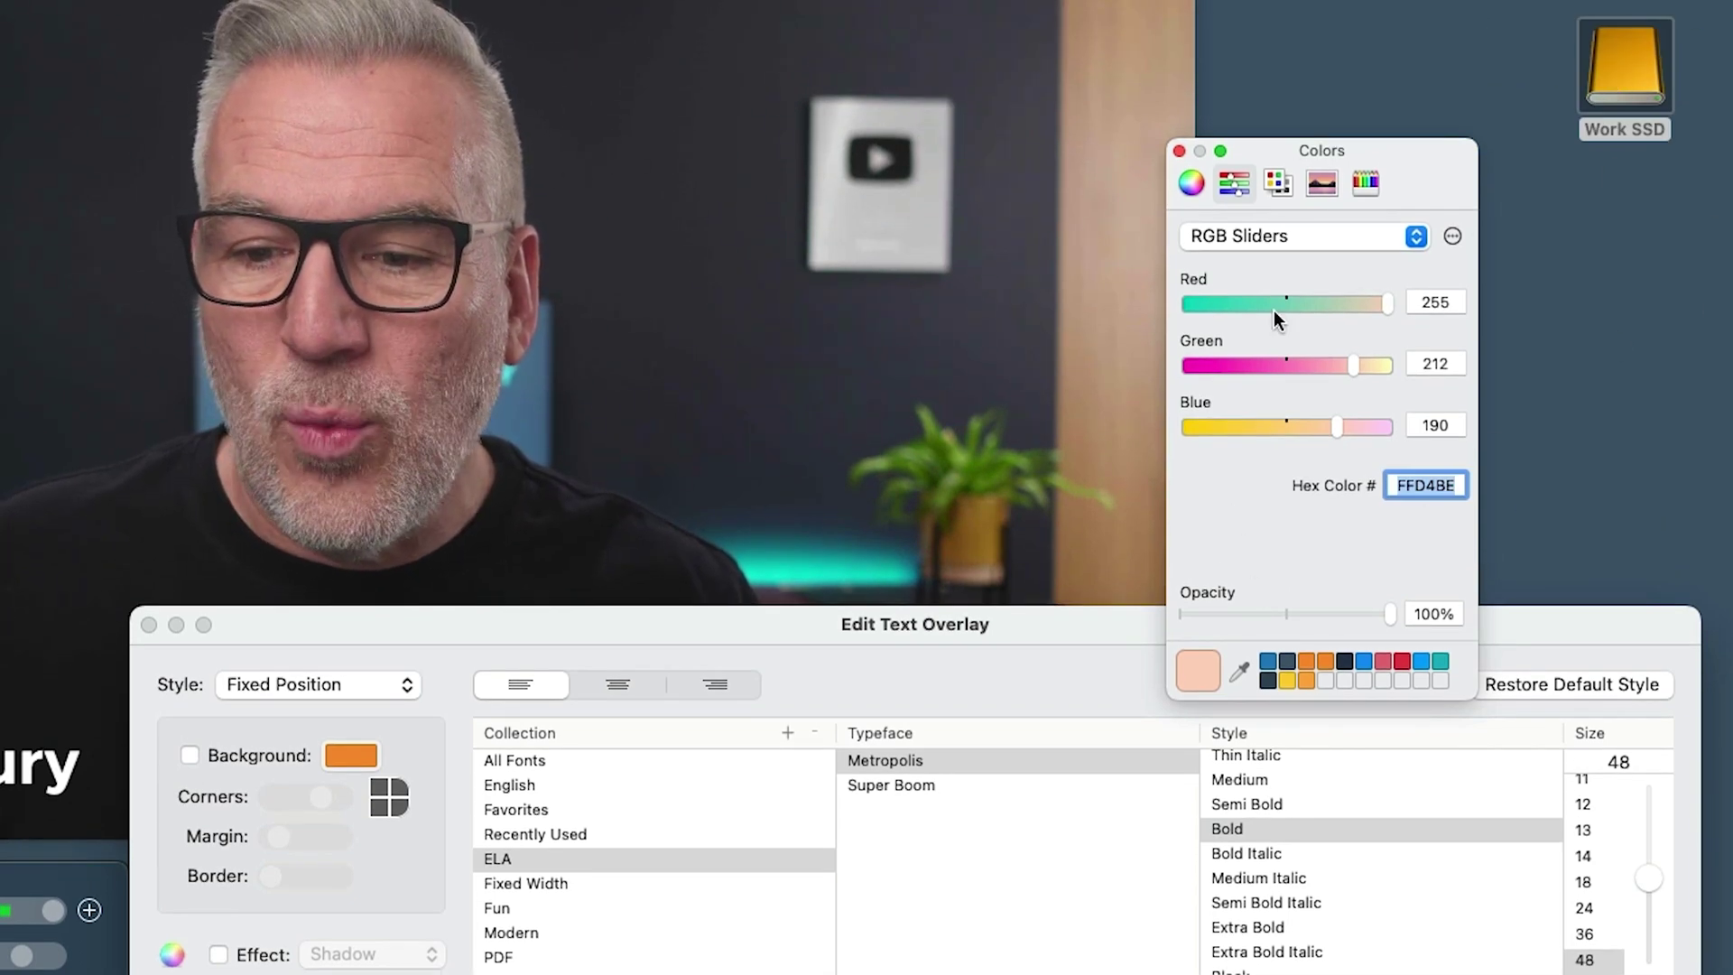
left_click(1194, 182)
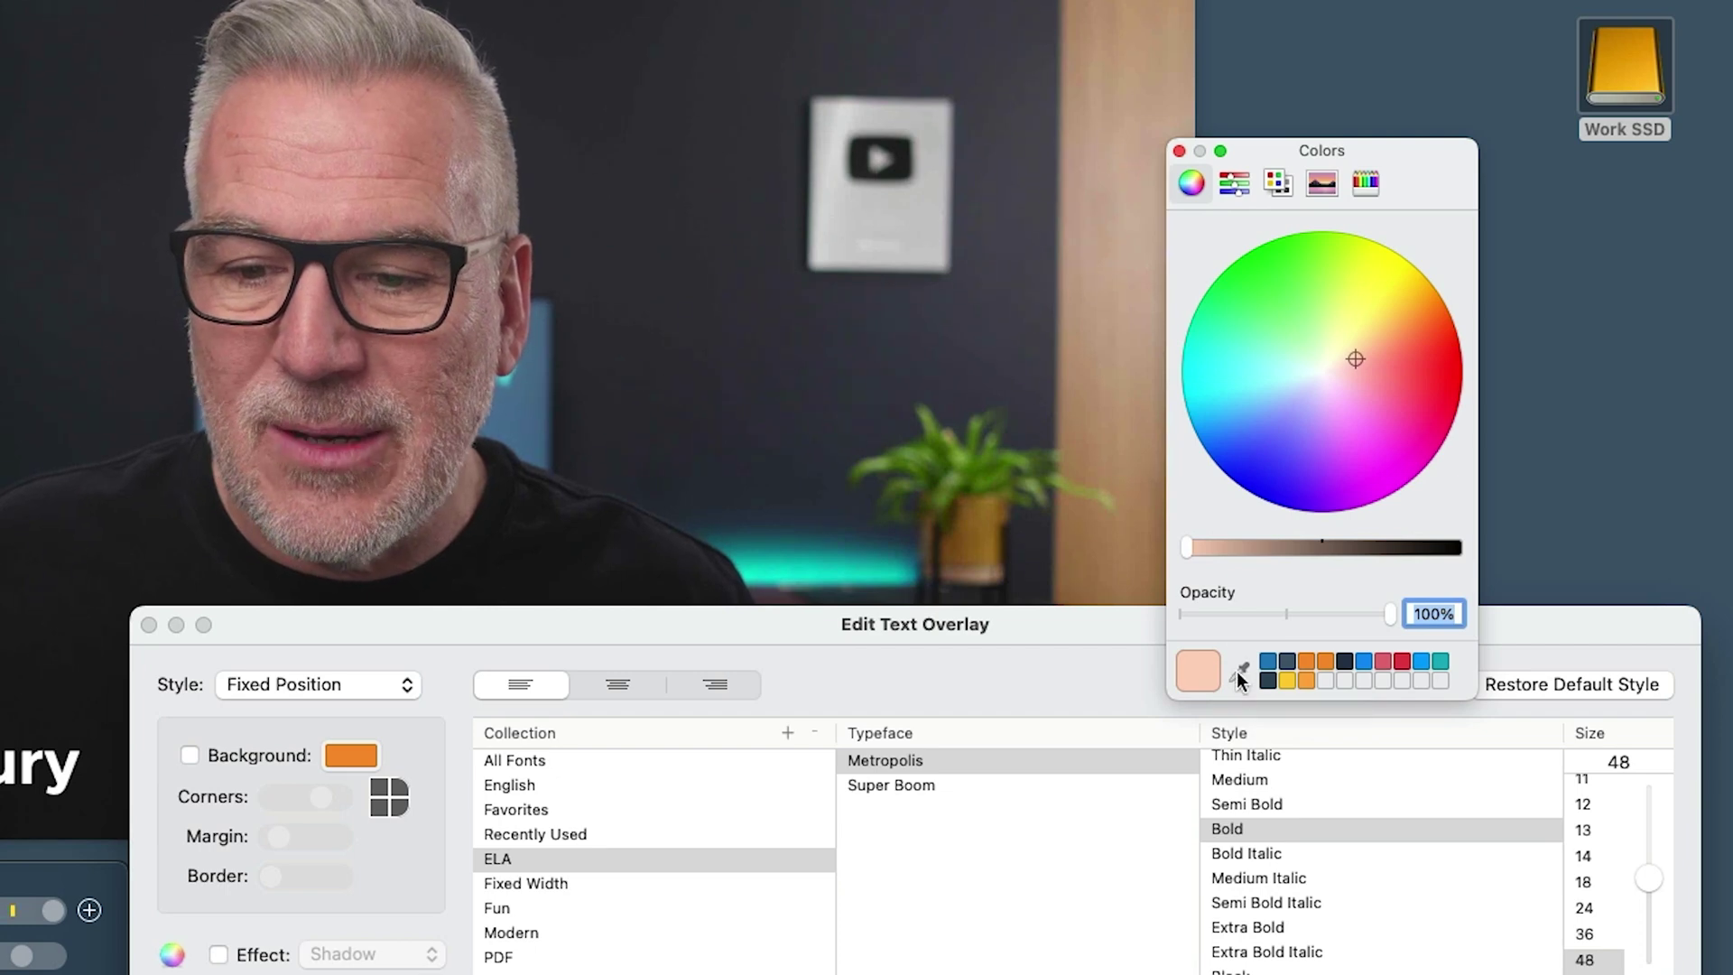
Sample the yellow-orange of the Work SSD icon with the eyedropper and close the picker
left_click(1240, 672)
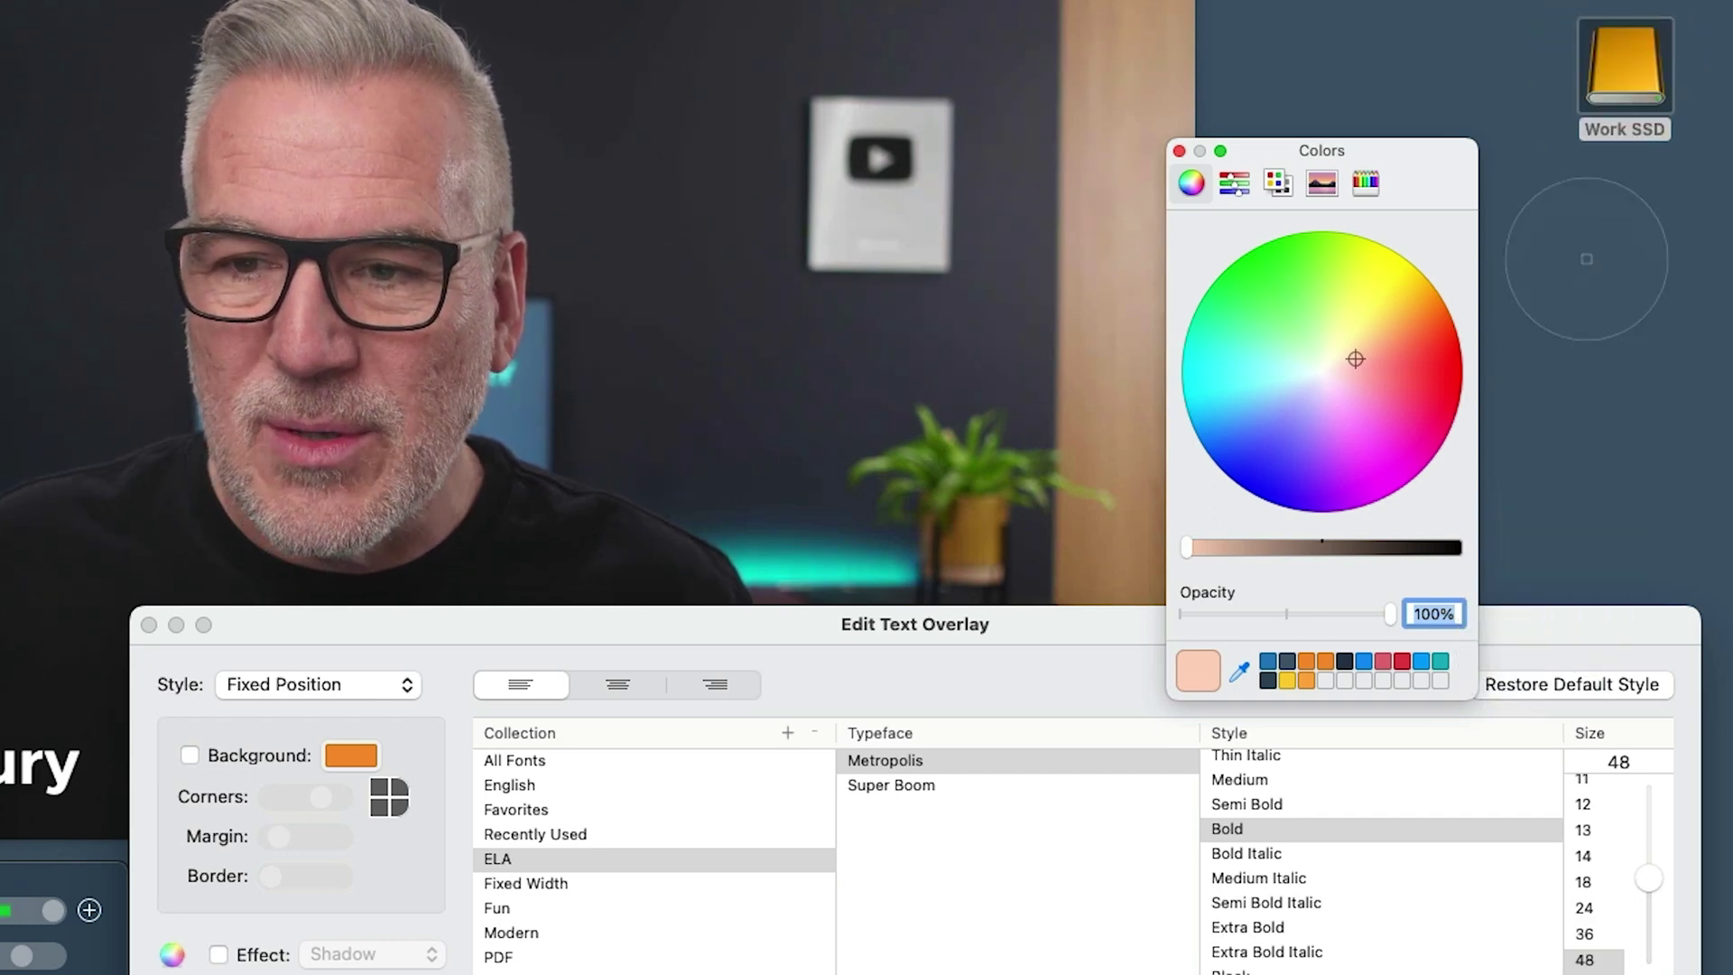
left_click(1633, 69)
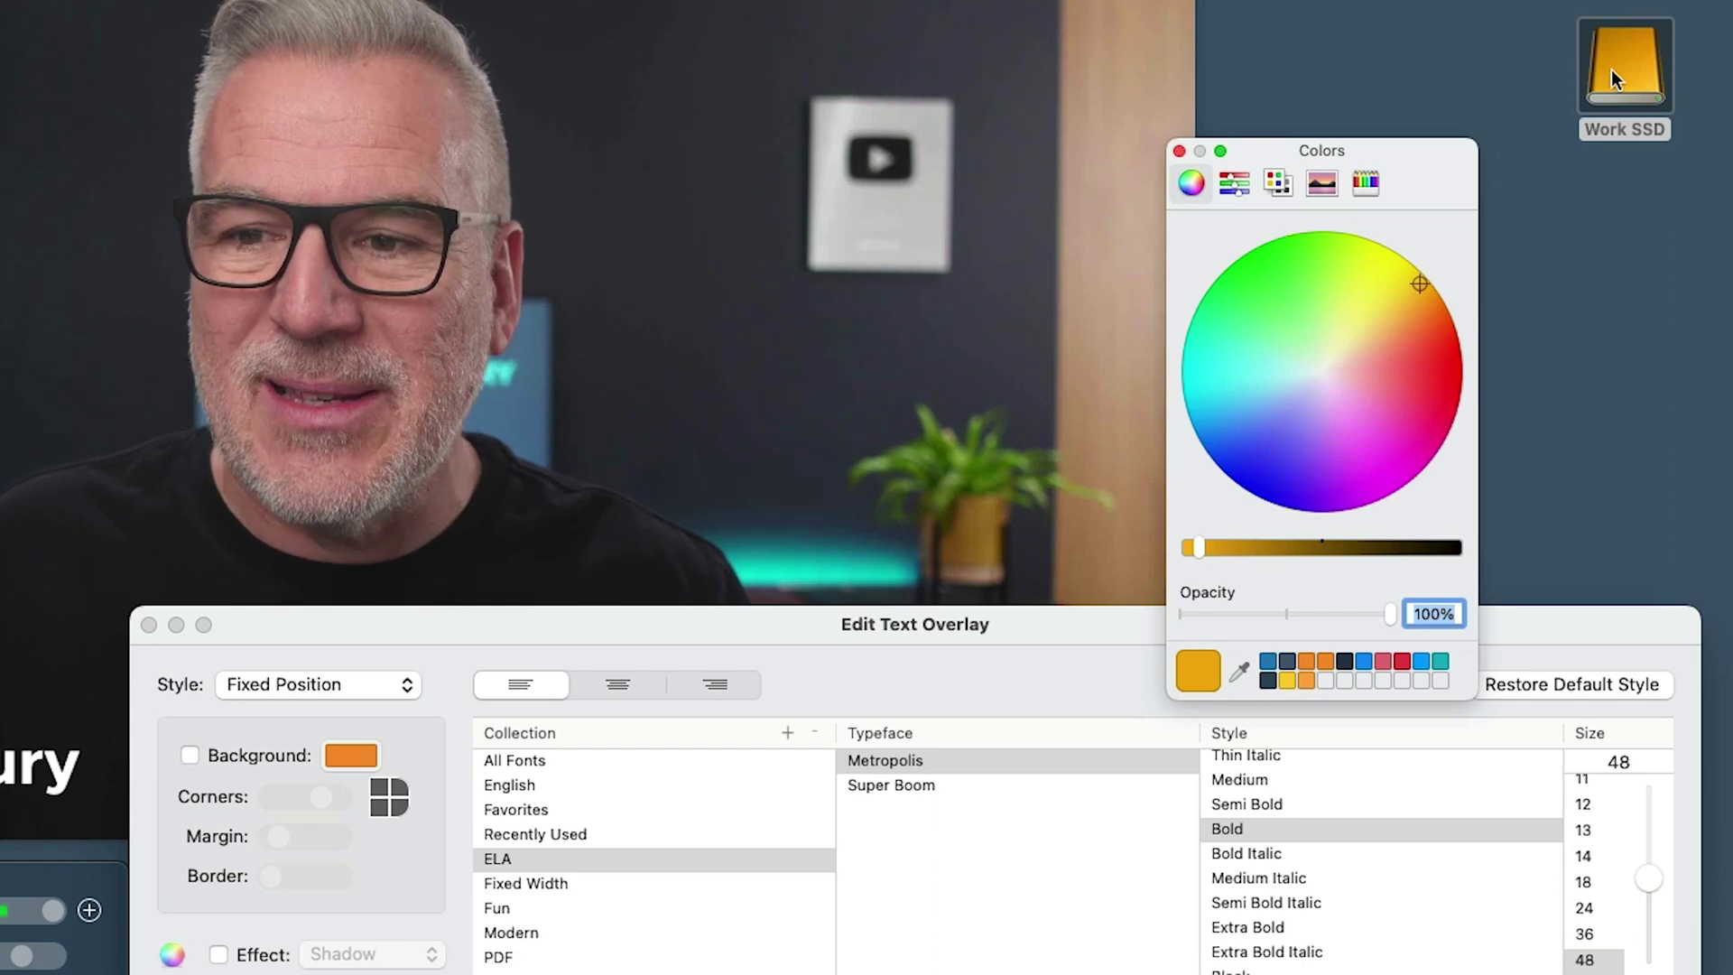
left_click(1686, 502)
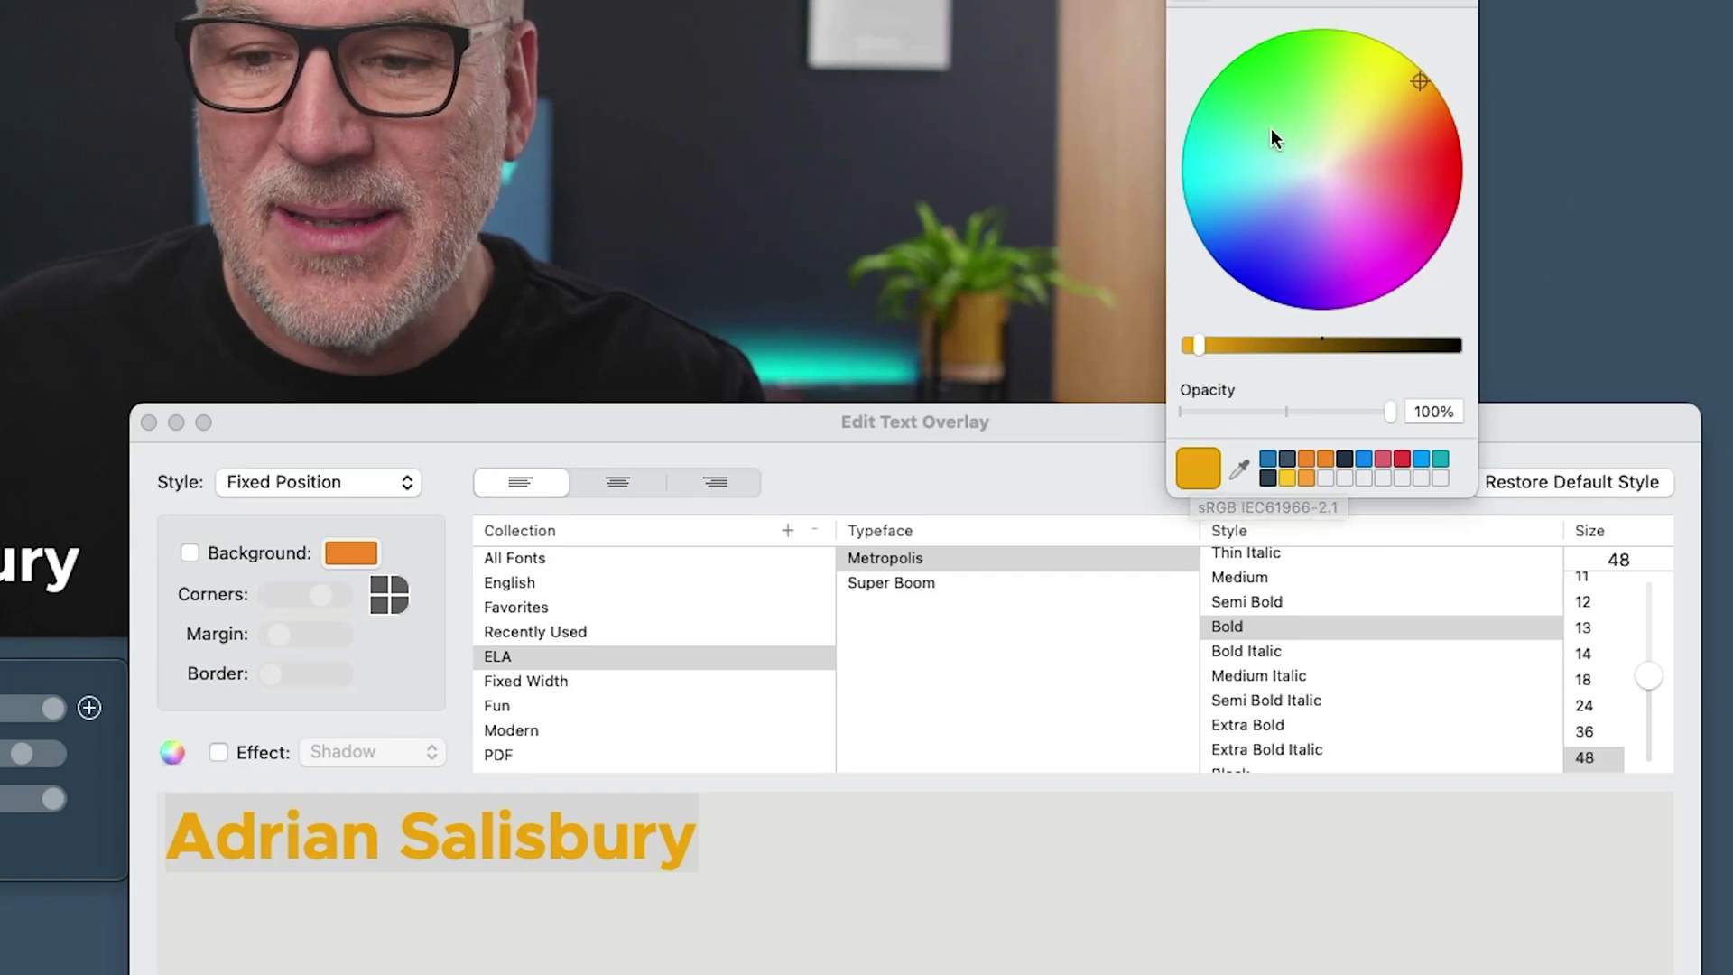
Try light blue, magenta, blue, navy and orange on the name, settle on pink, and close
left_click(1269, 190)
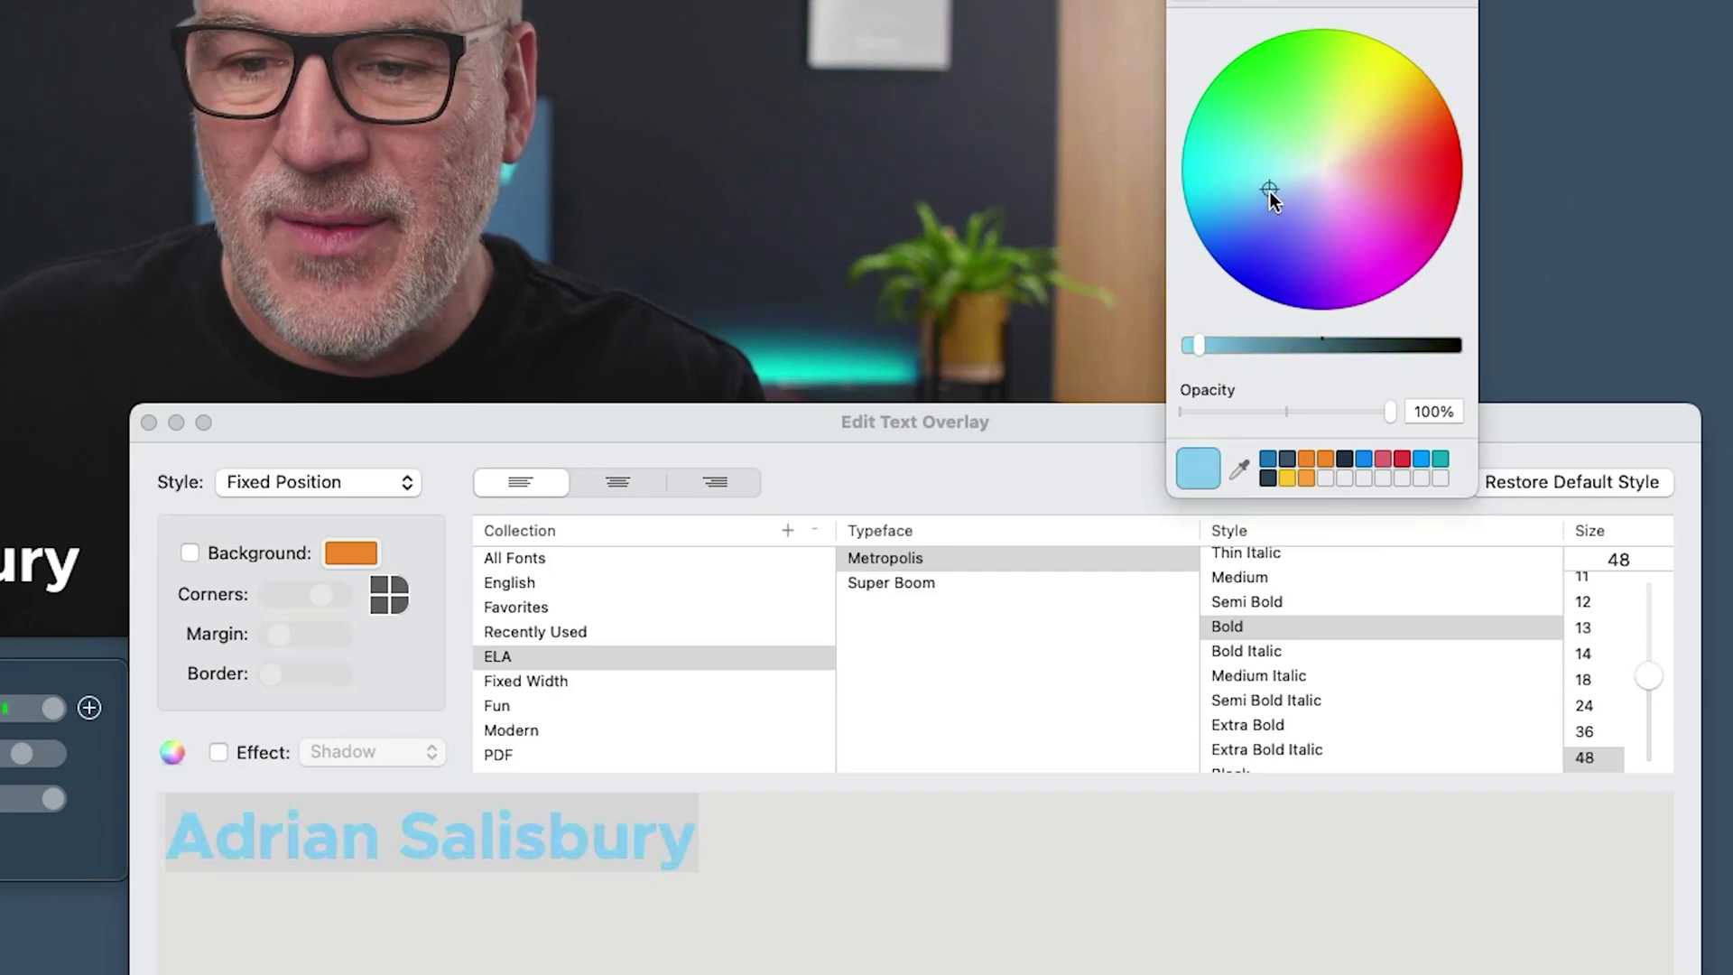
left_click_drag(1269, 192, 1388, 278)
left_click(1269, 496)
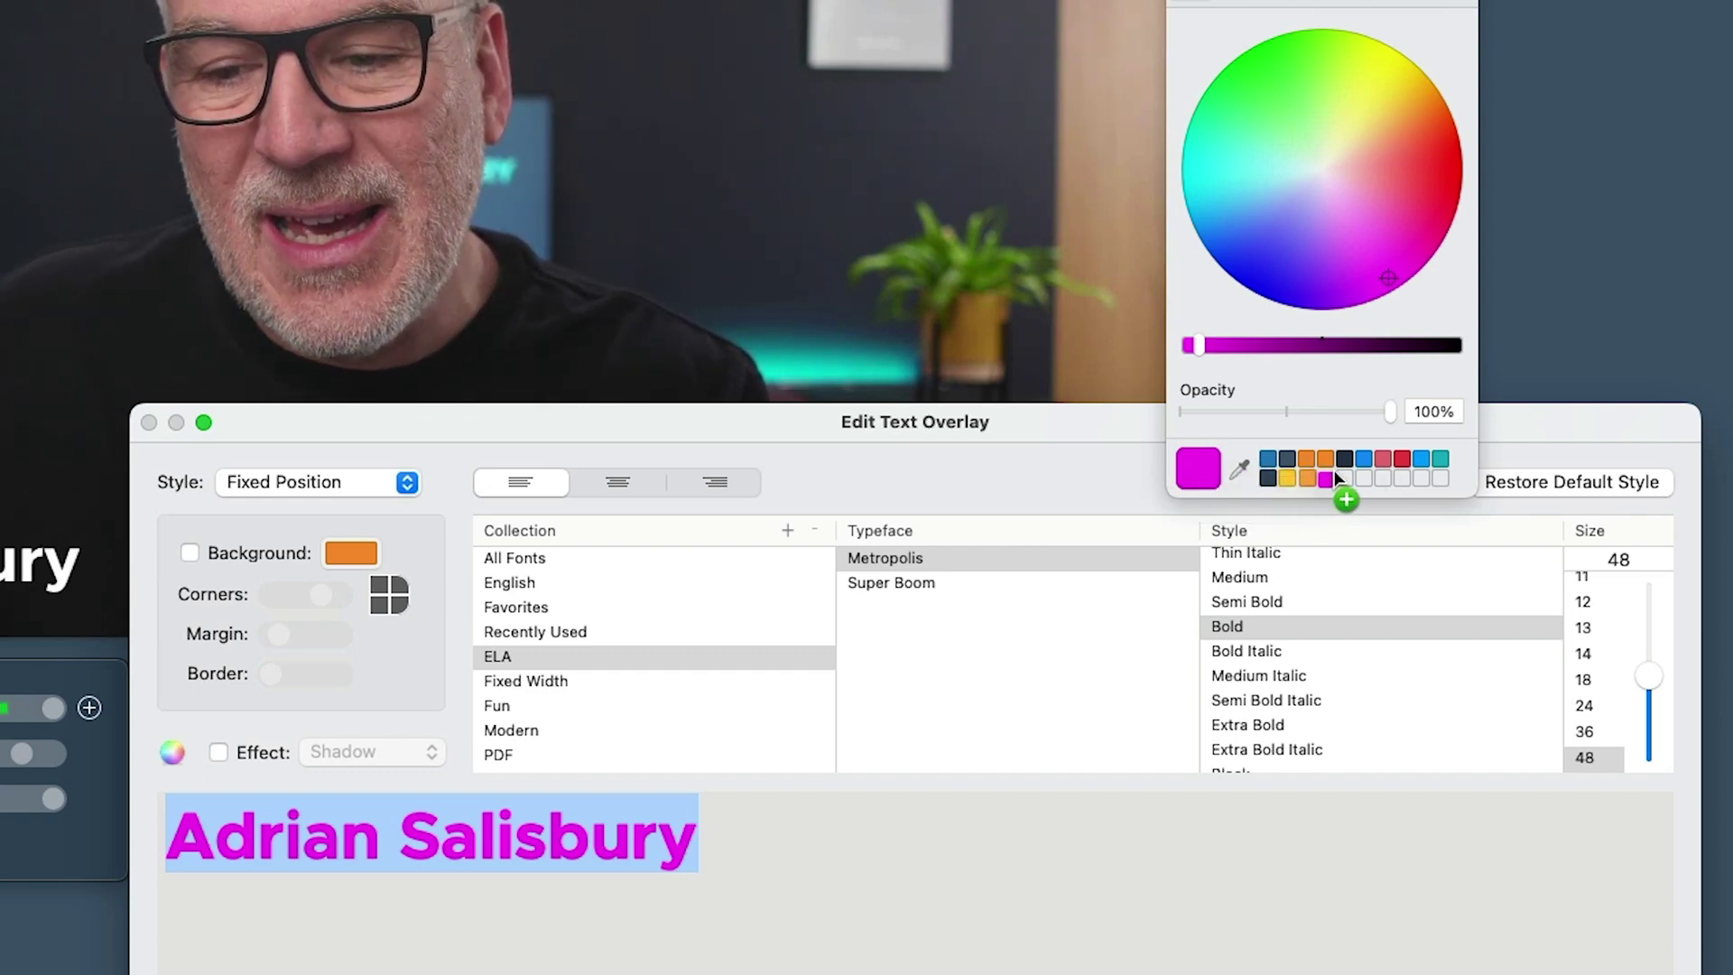
left_click(1267, 461)
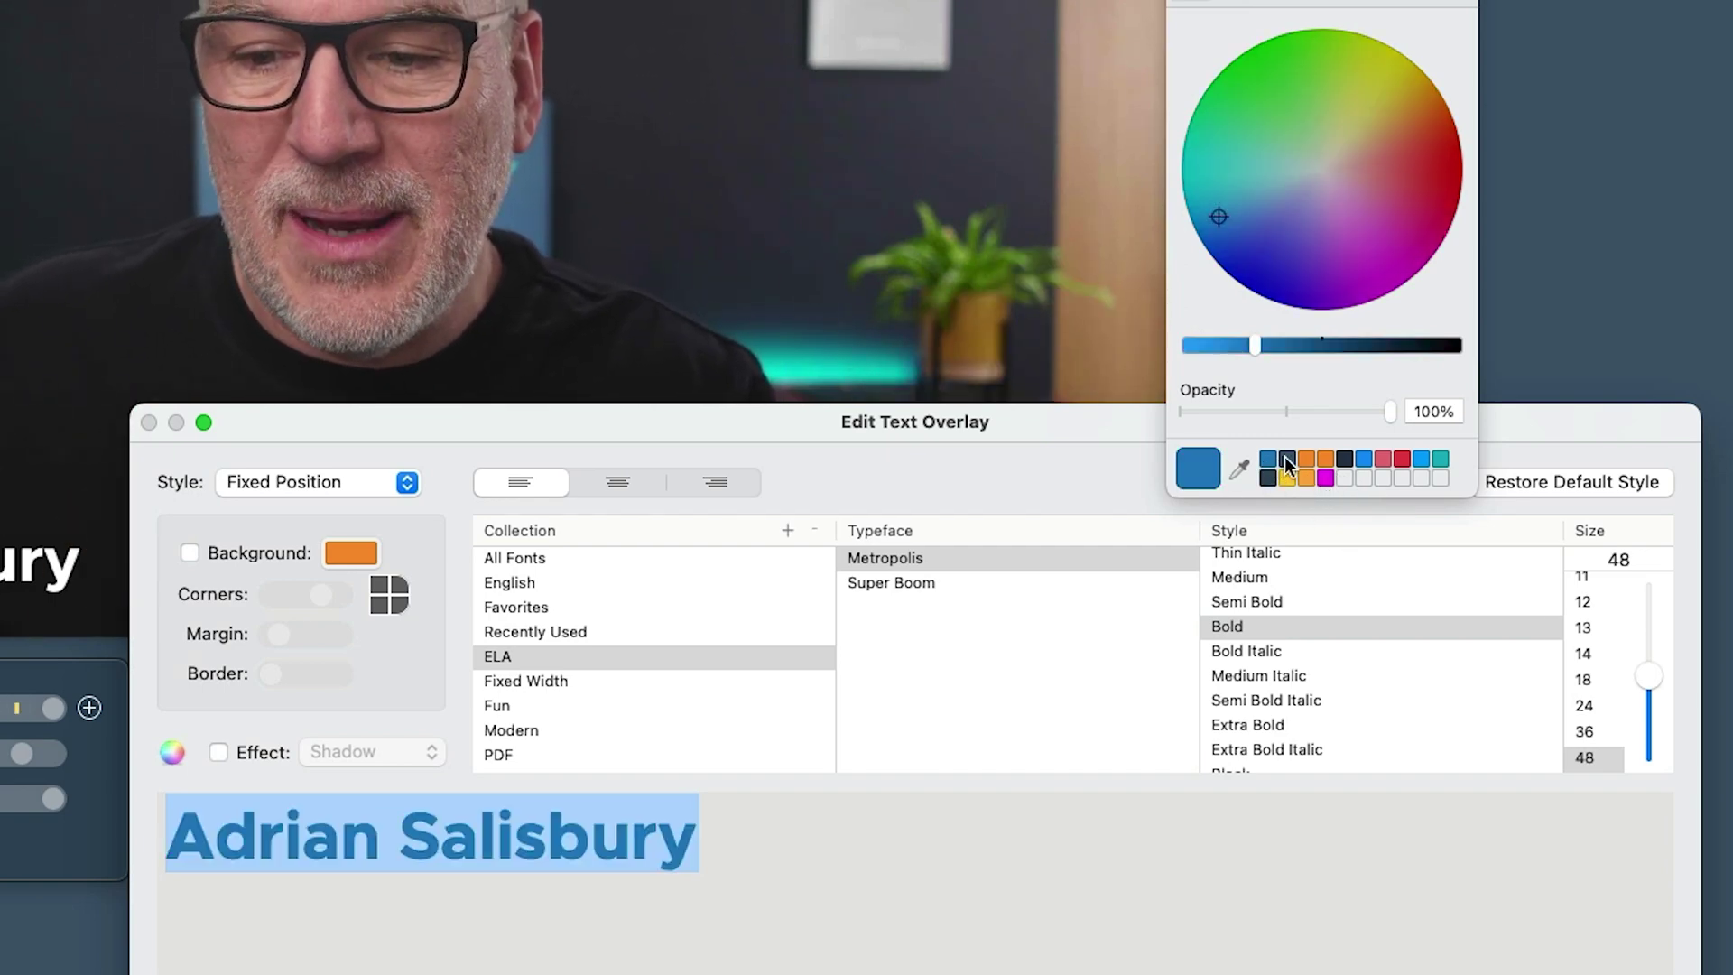
left_click(1287, 459)
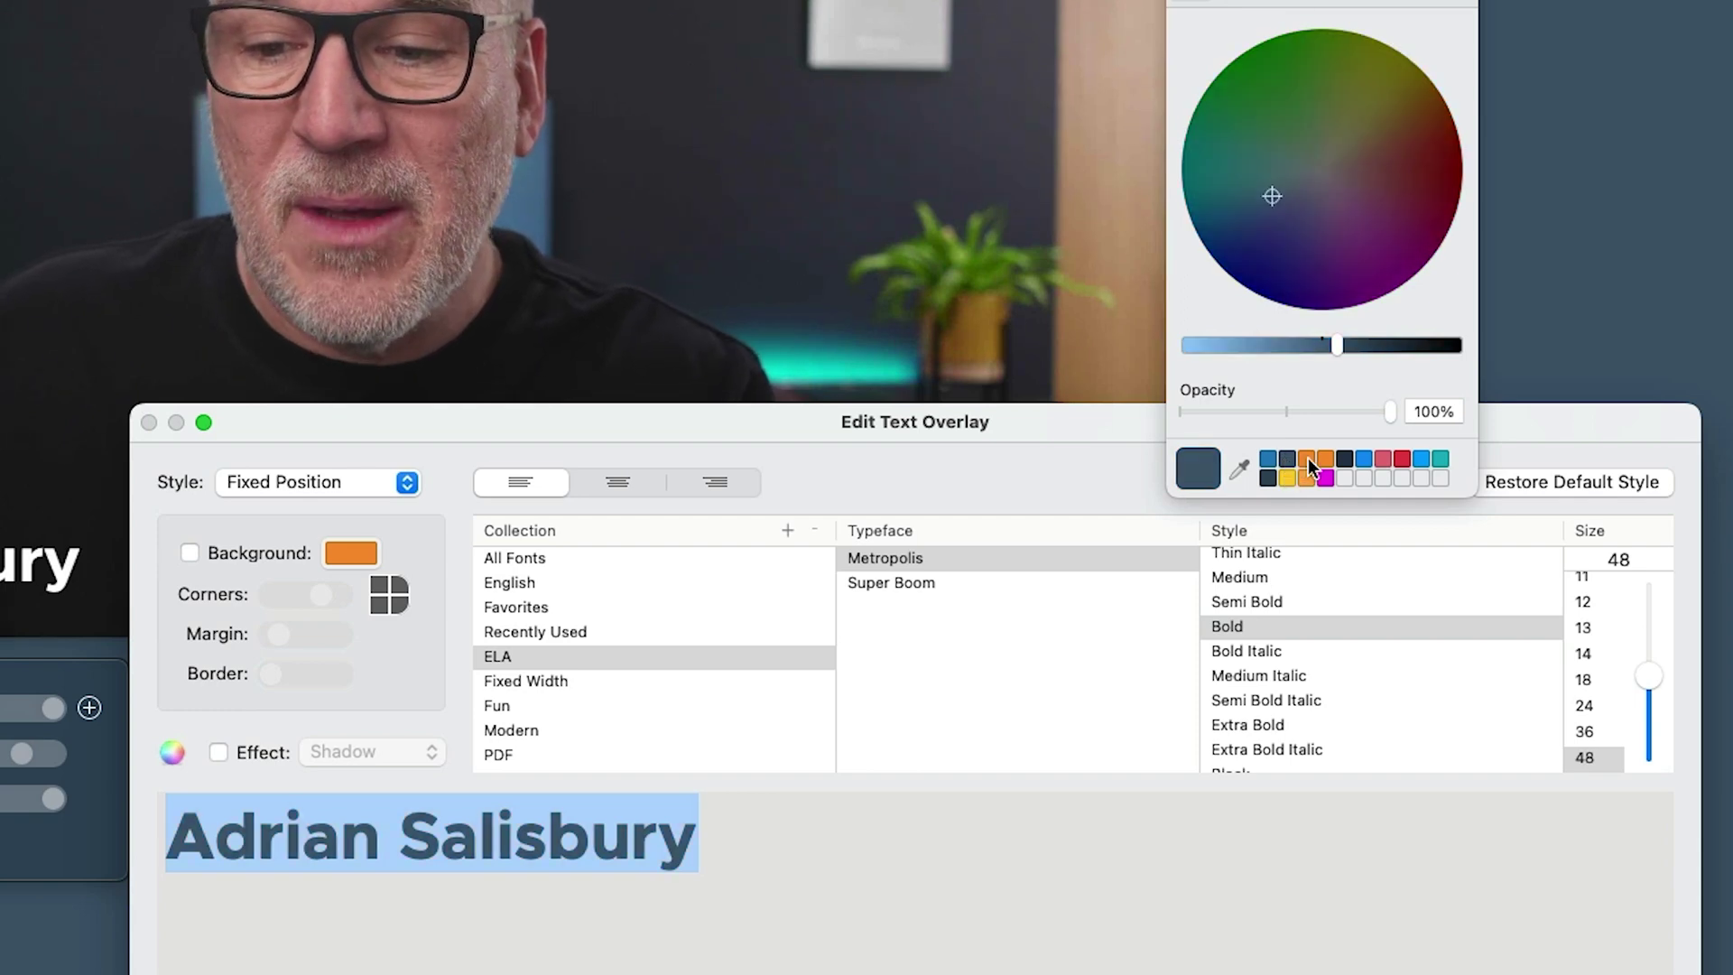
left_click(1308, 458)
left_click(1367, 459)
left_click(1384, 459)
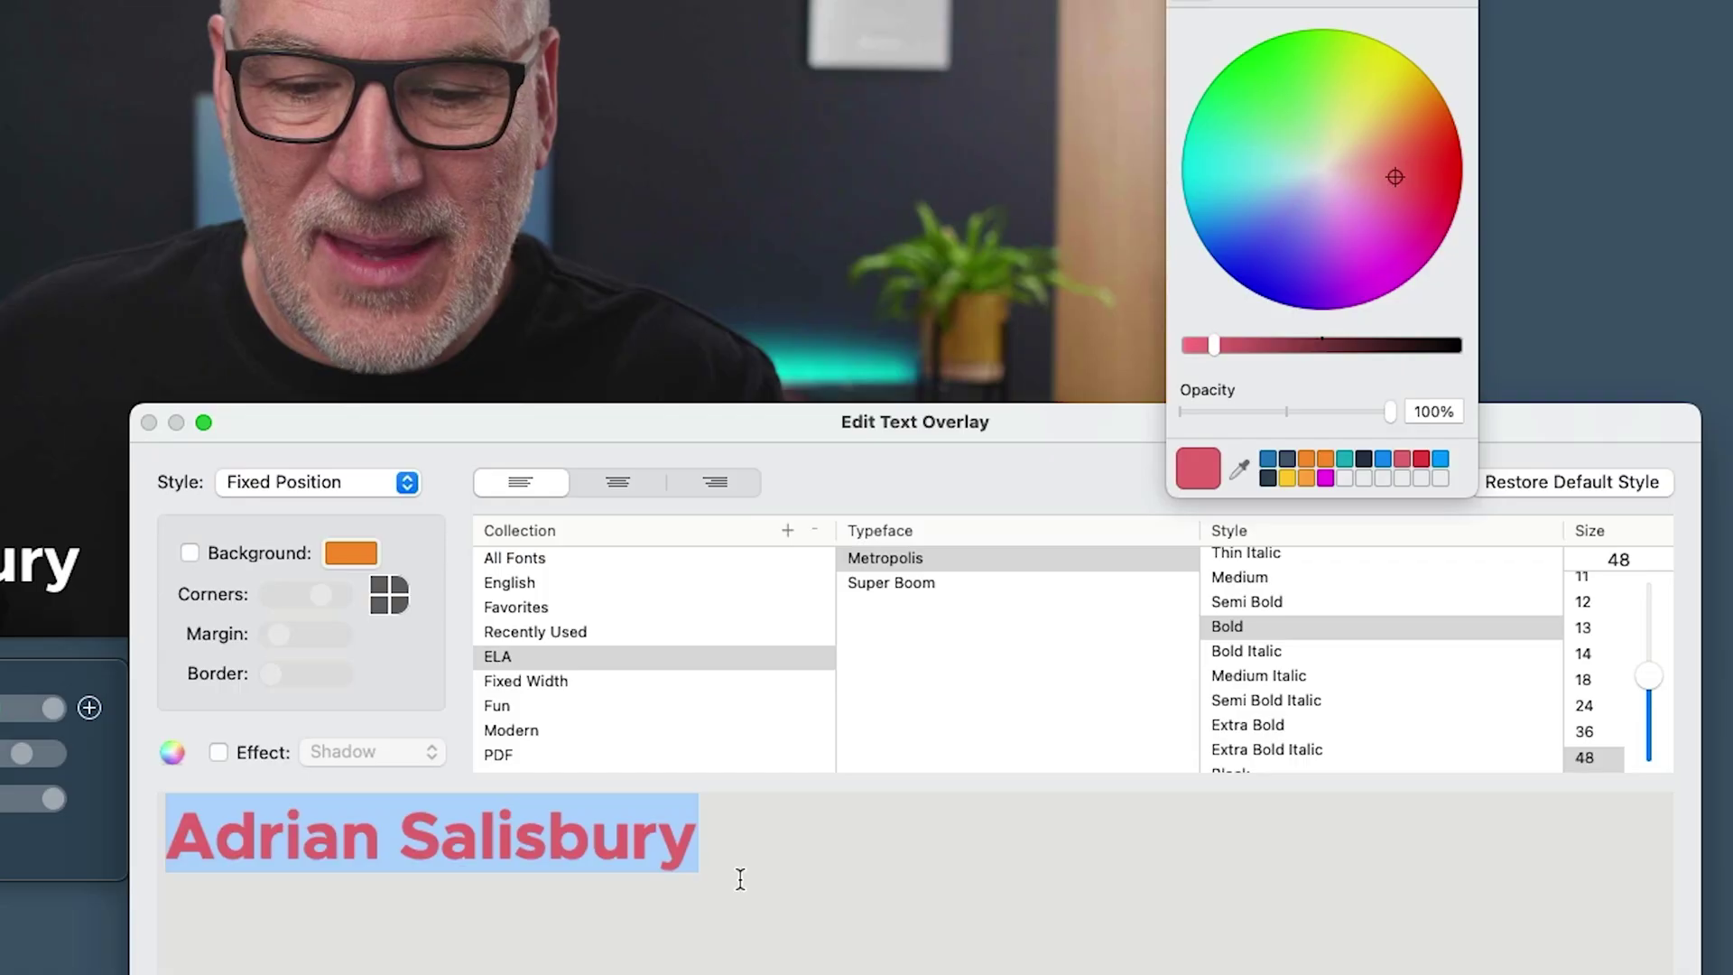
key("Right")
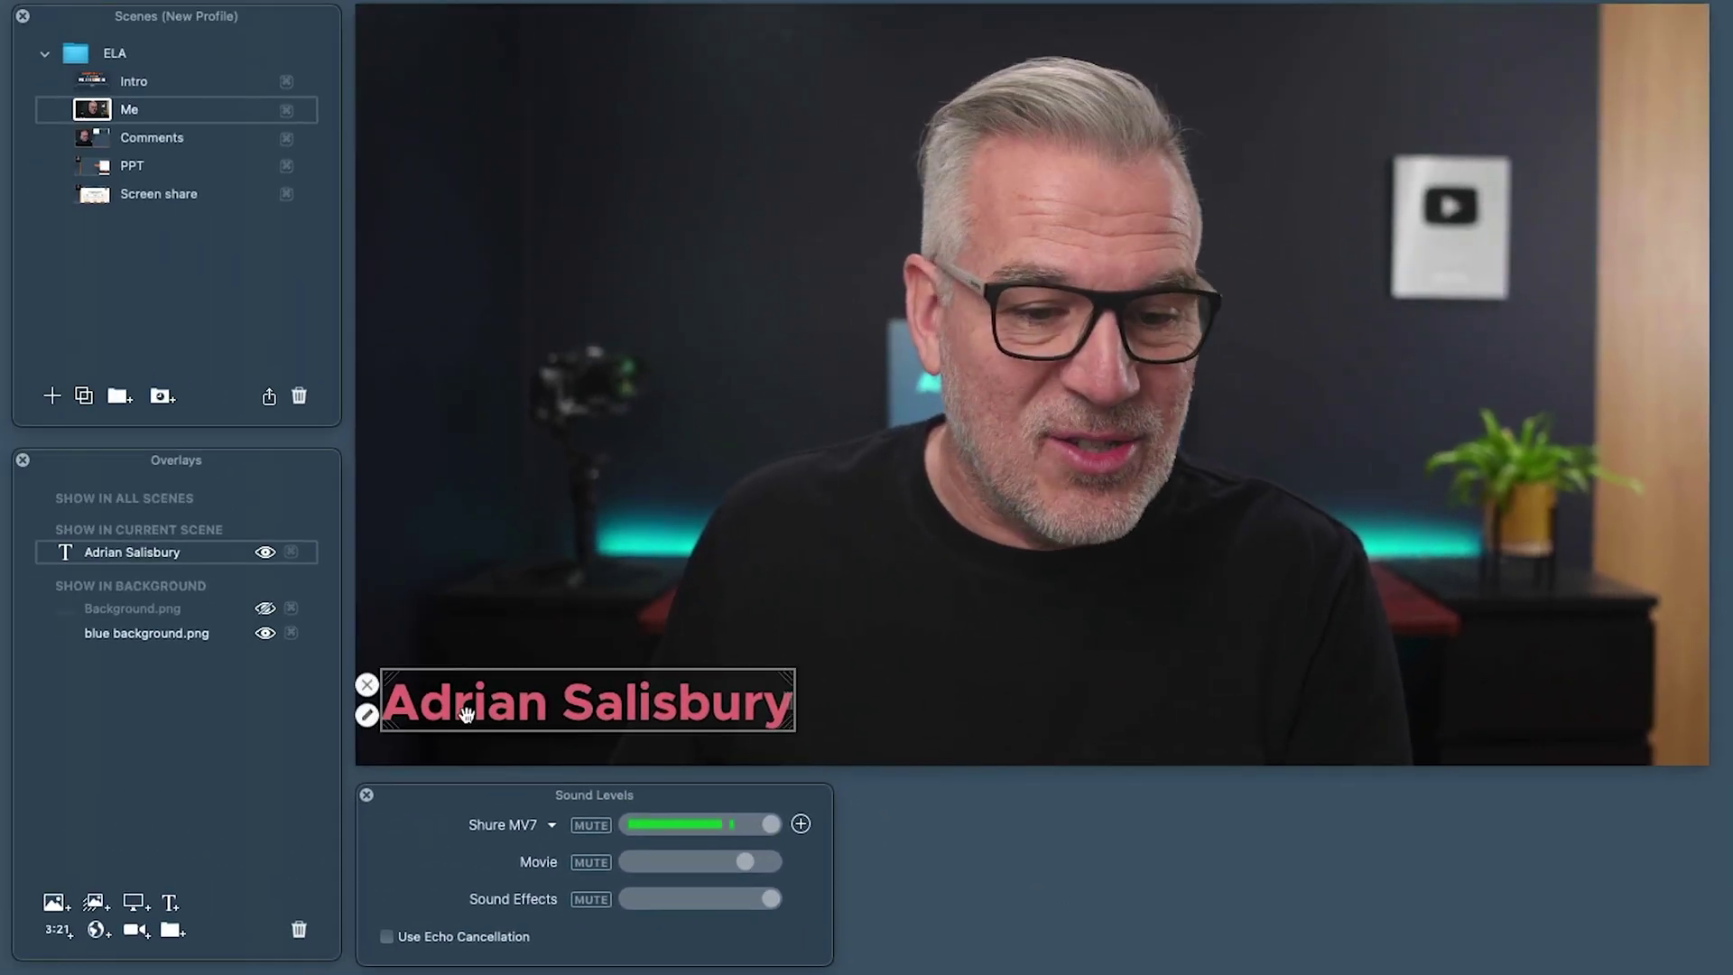
Reopen the name overlay and turn on an orange background behind the text
left_click(366, 714)
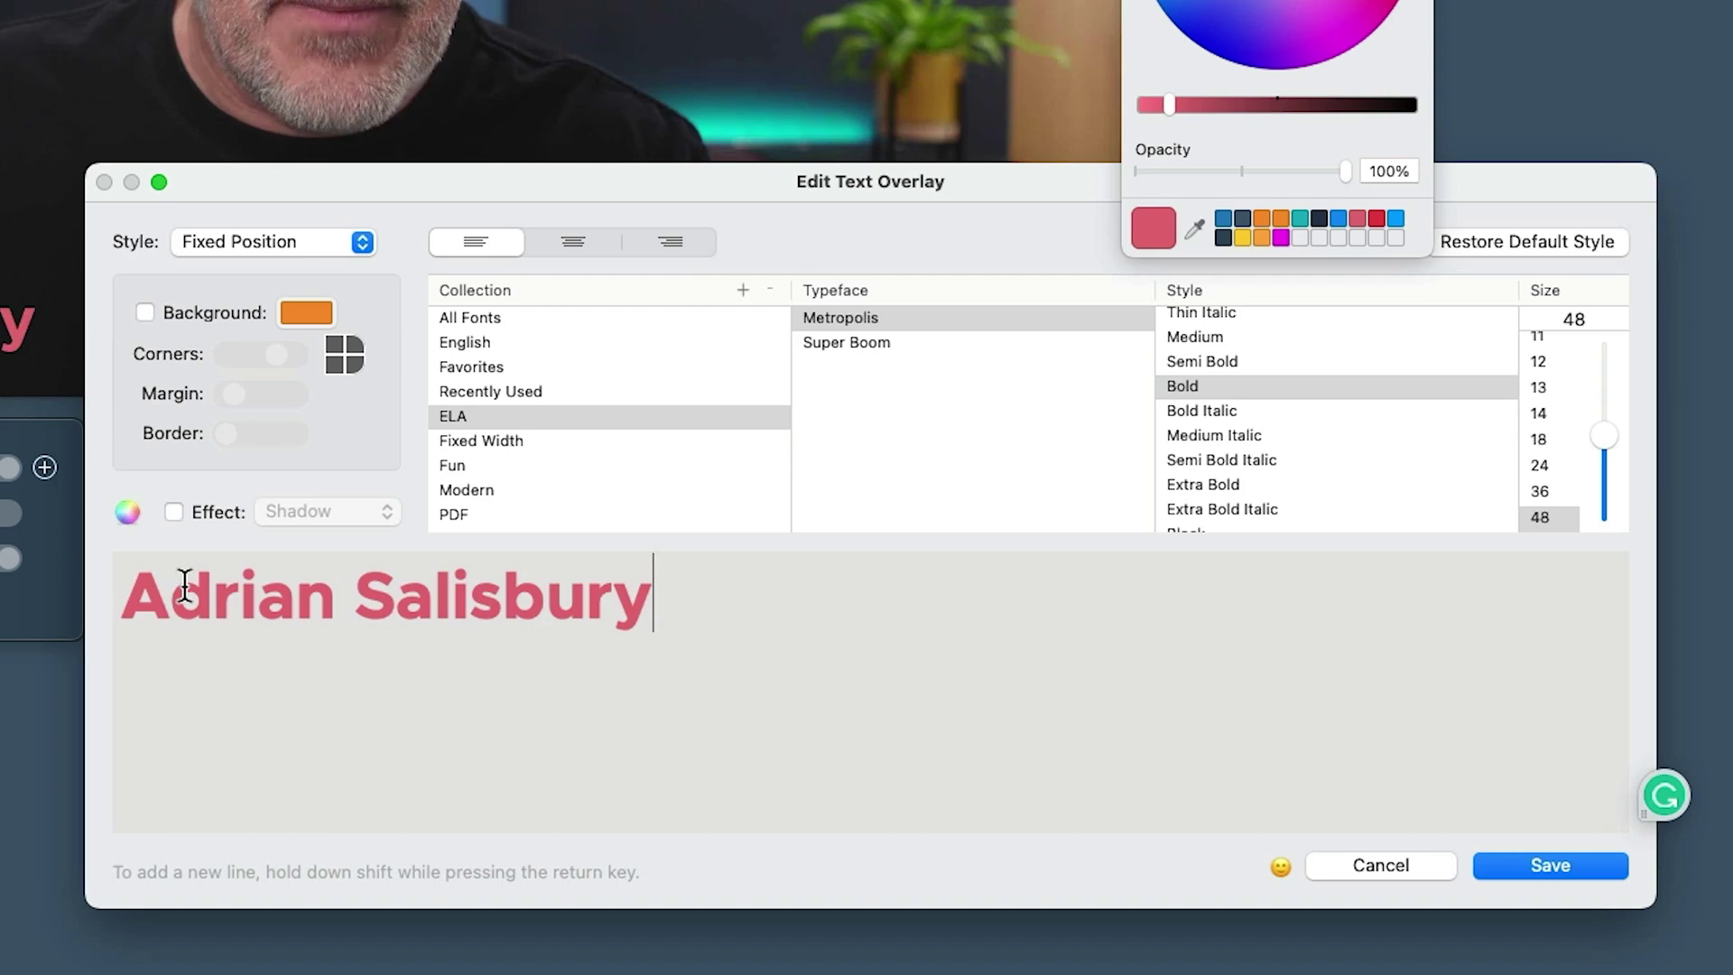
left_click(144, 313)
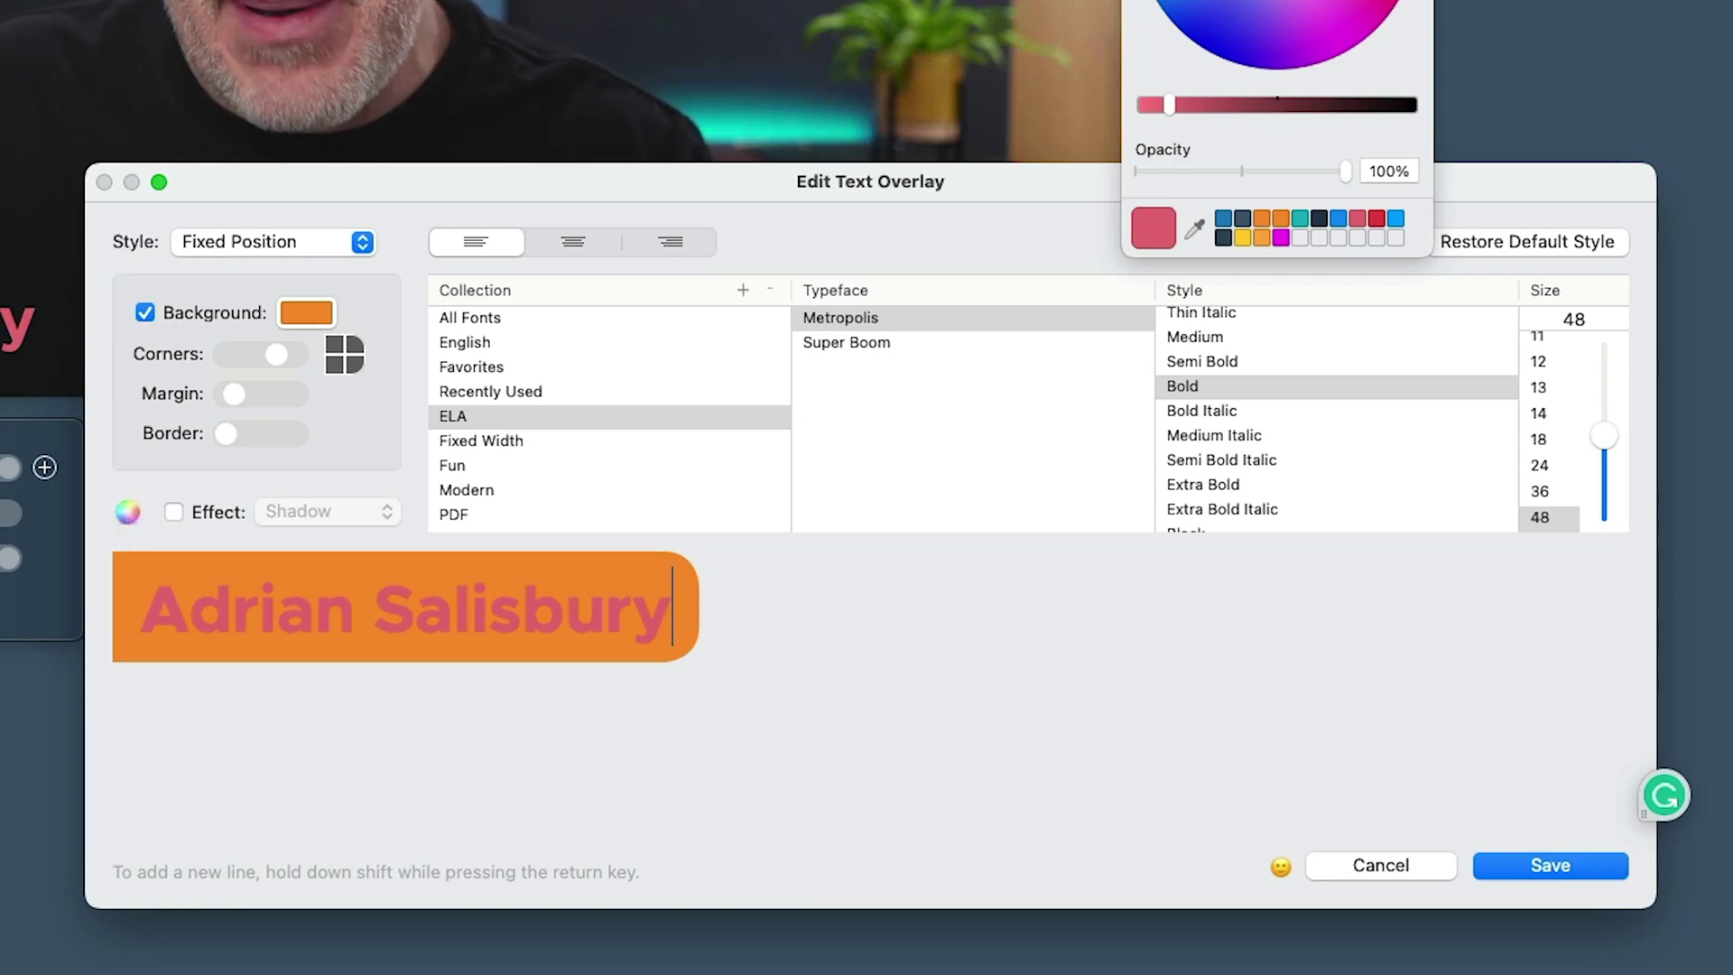
left_click(300, 316)
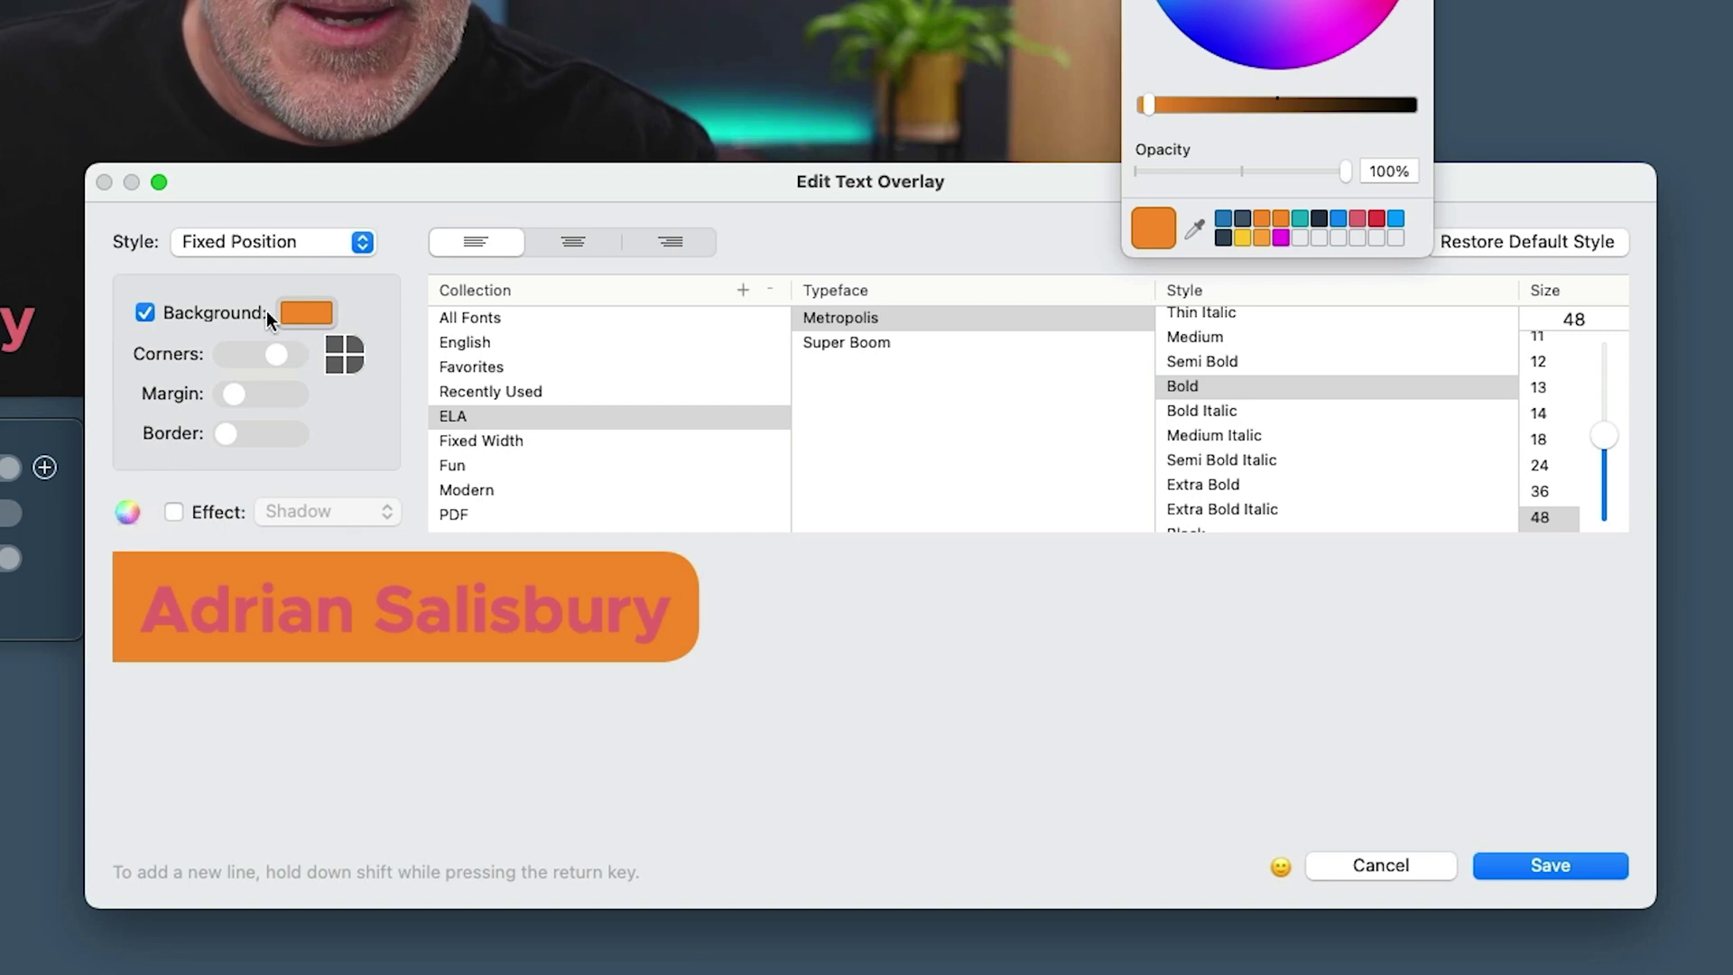
Switch Colors to the Crayons palette and make the background Snow white
left_click(305, 314)
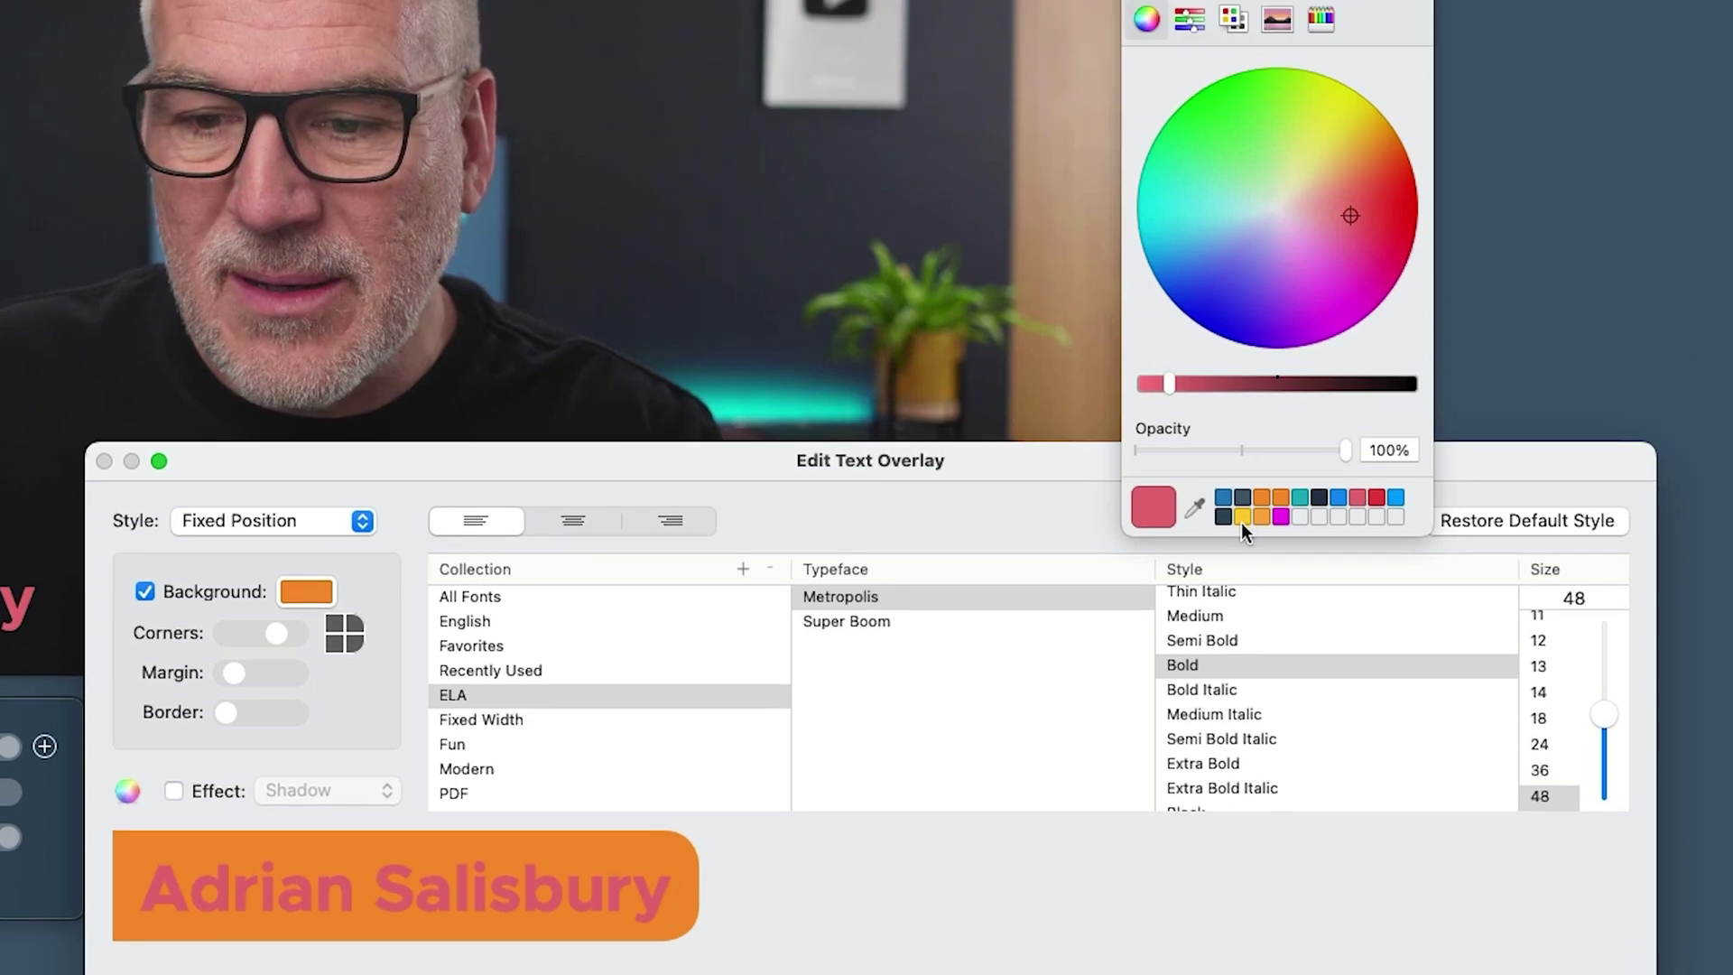
left_click(1189, 18)
left_click(1235, 20)
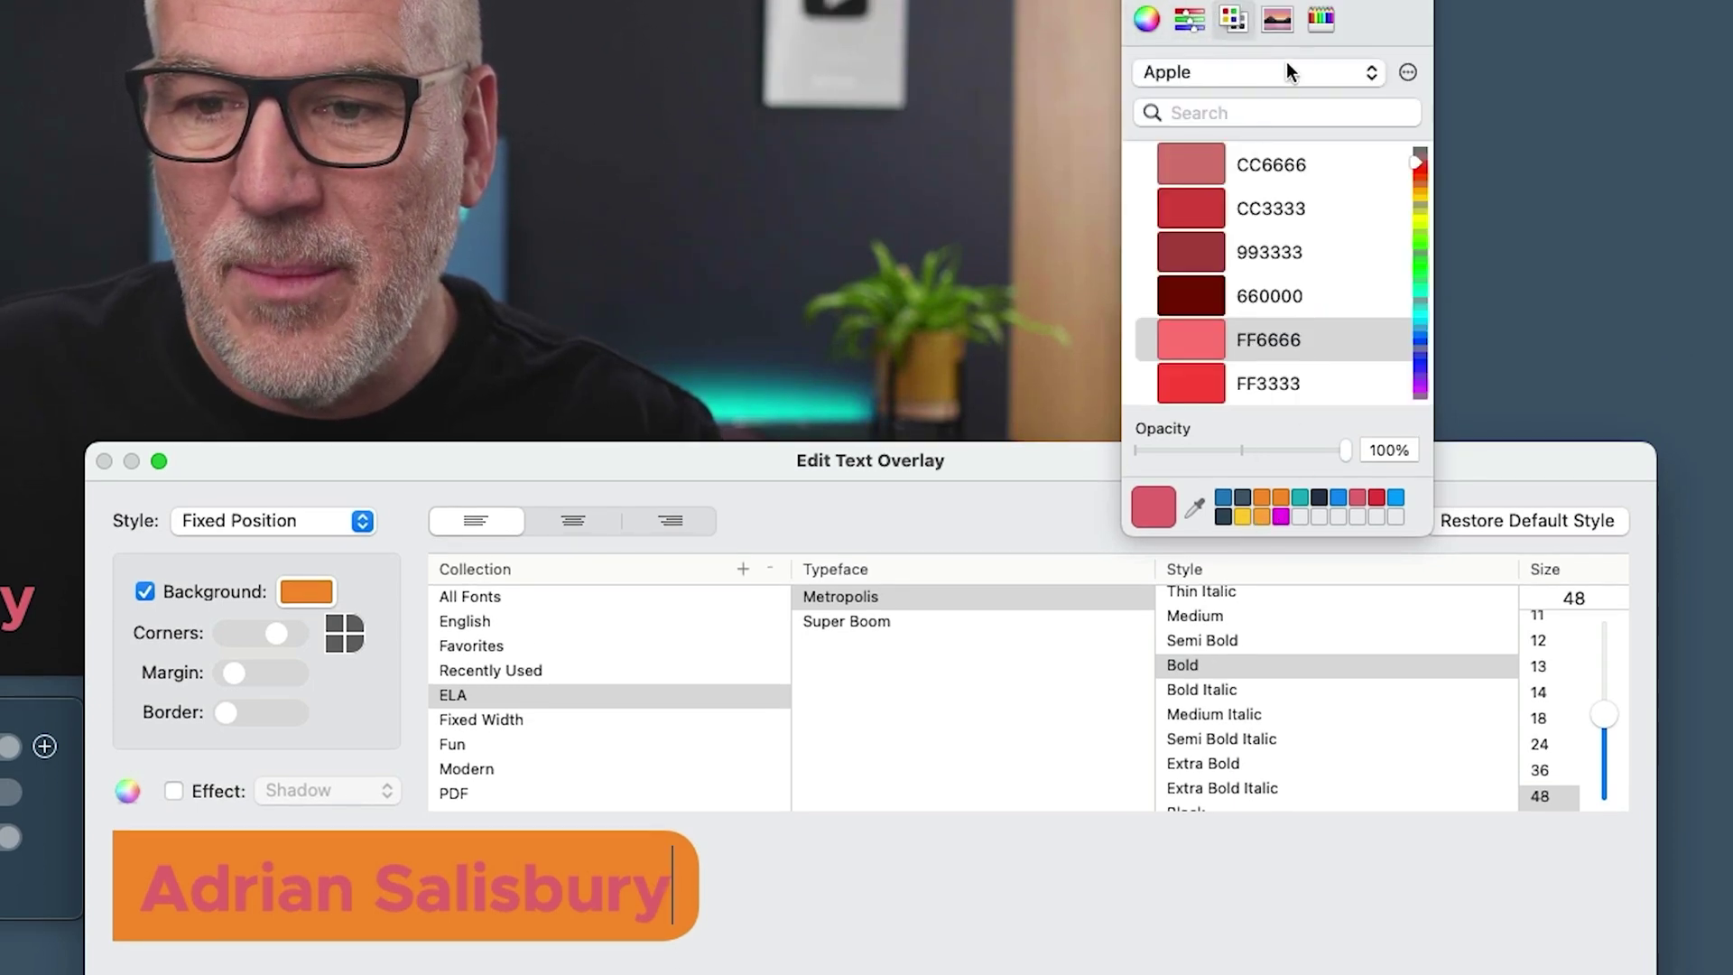
left_click(1321, 20)
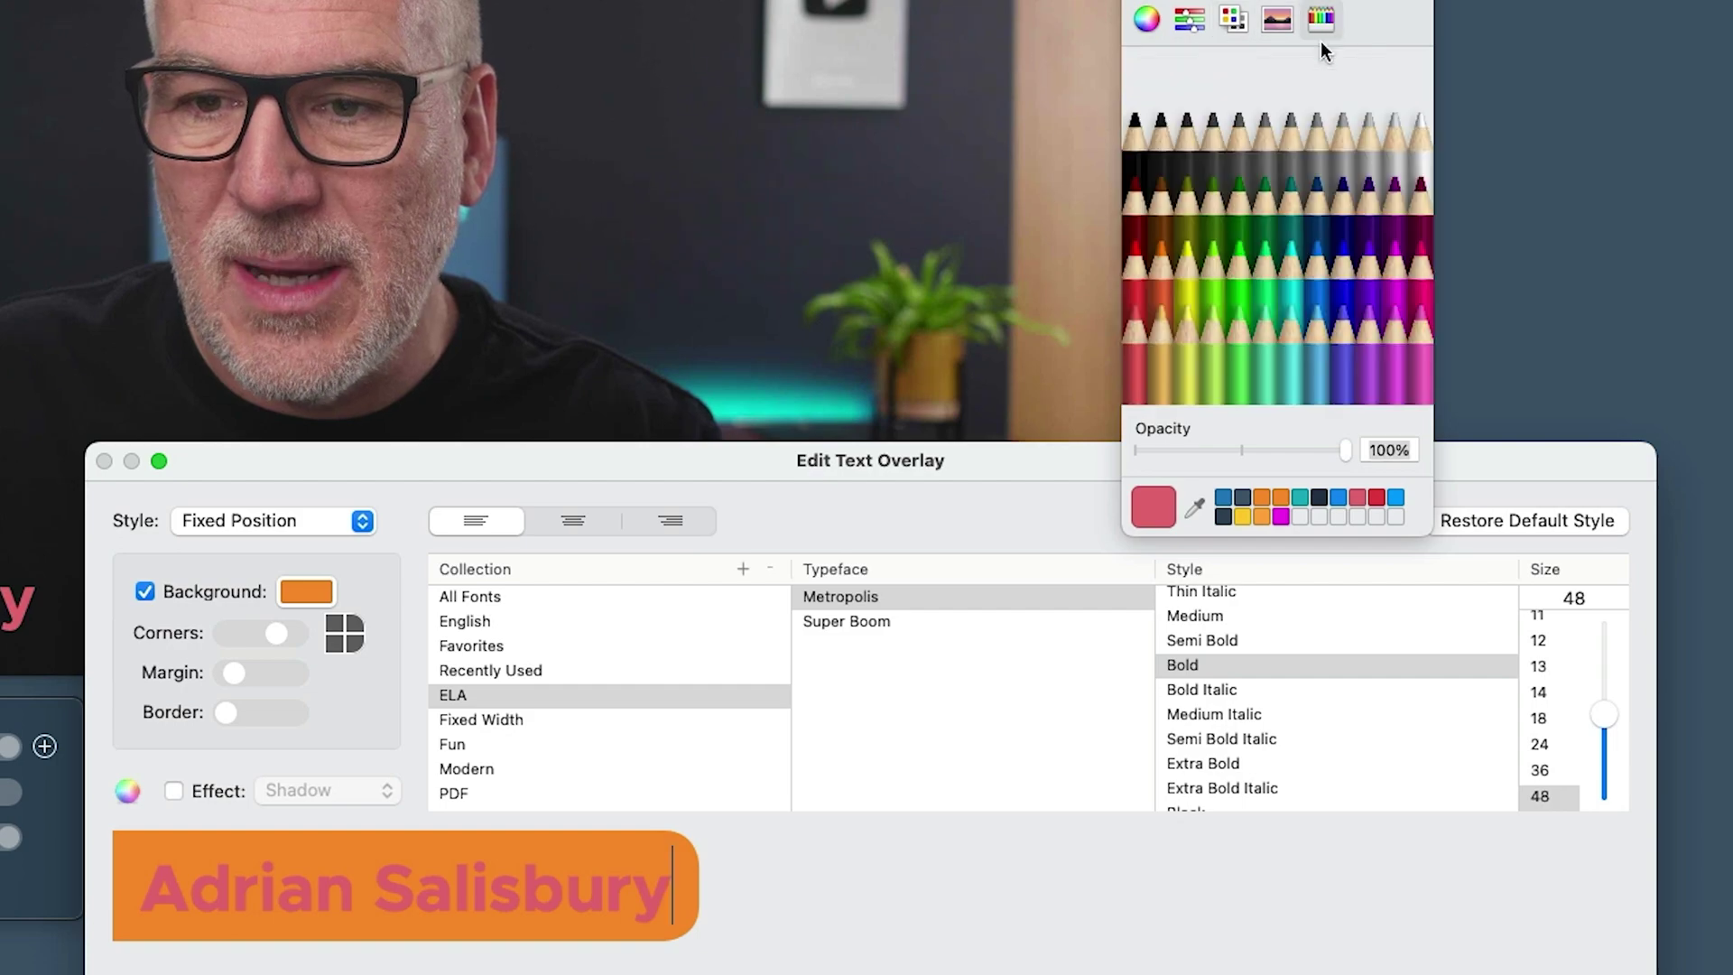
left_click(1421, 149)
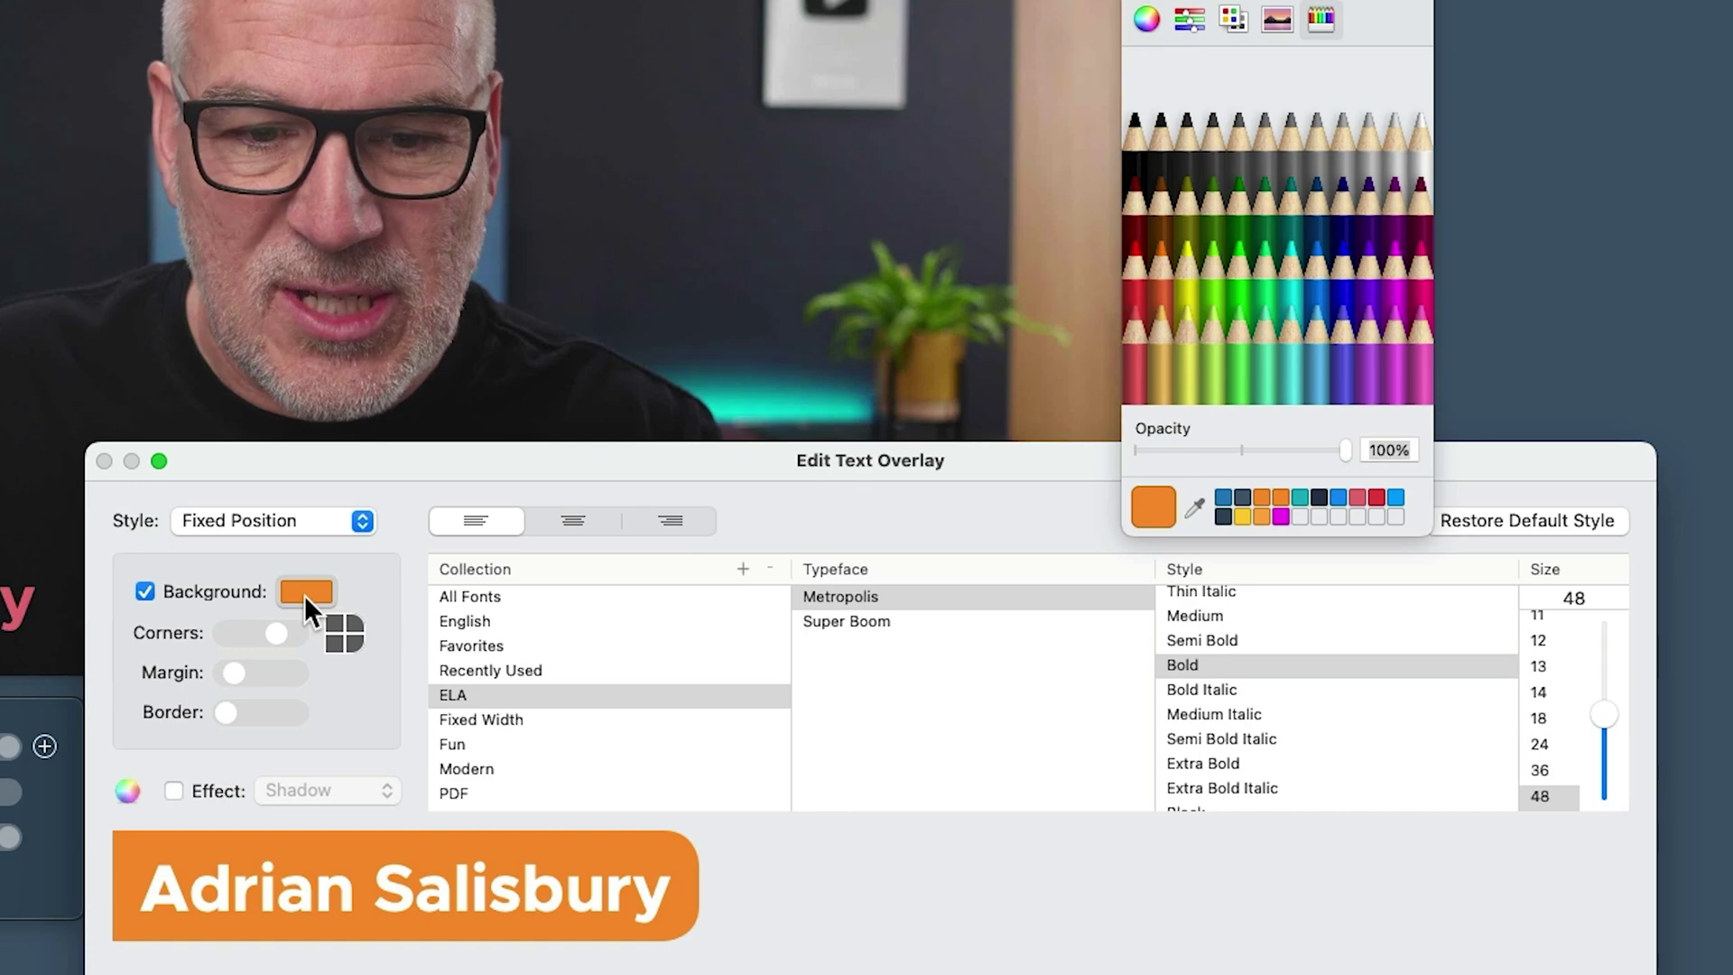
left_click(1419, 141)
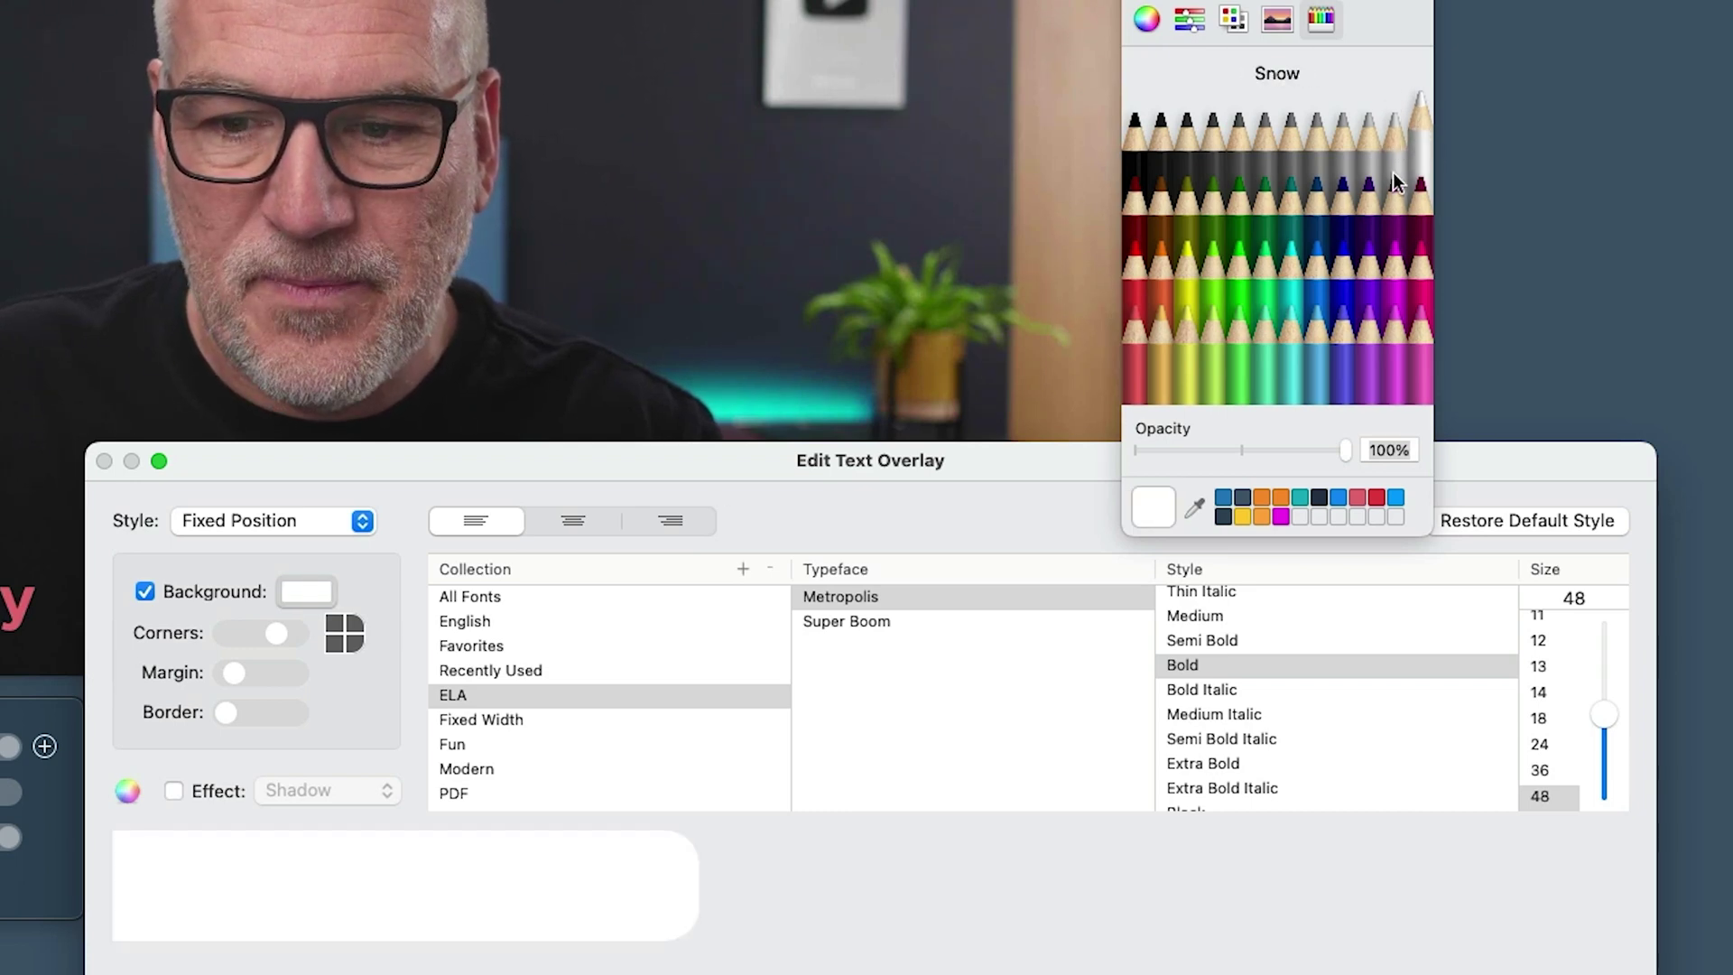
Make the name text orange and give the banner square corners
triple_click(423, 891)
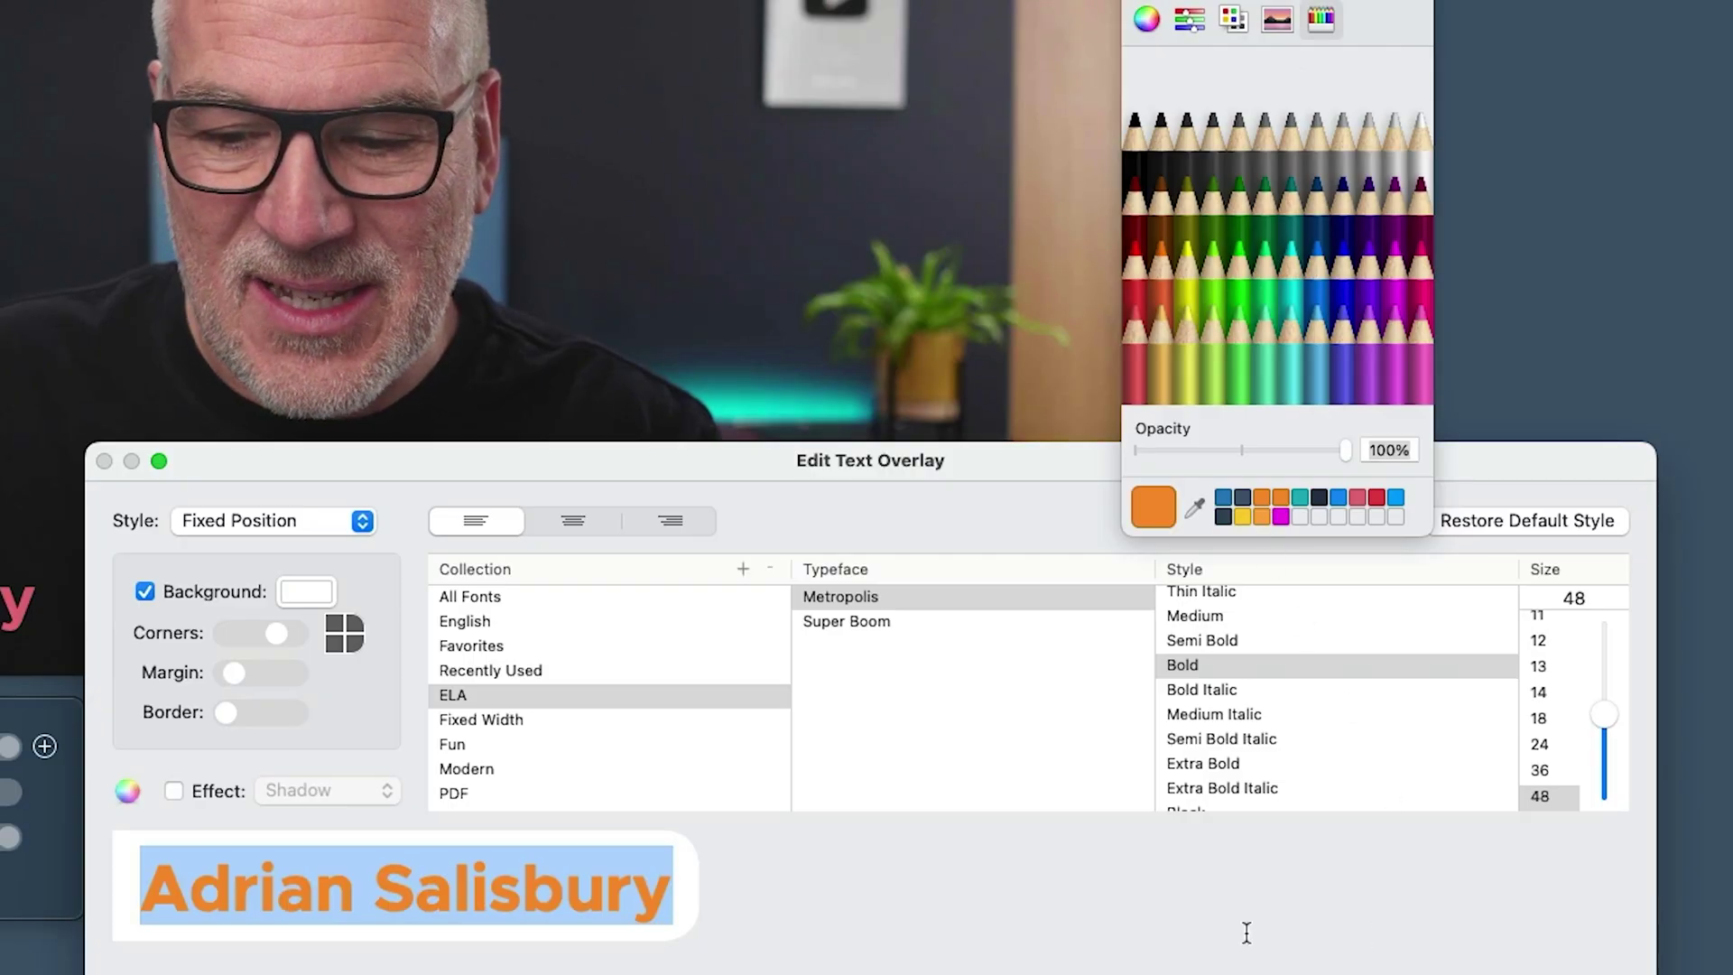
left_click(727, 898)
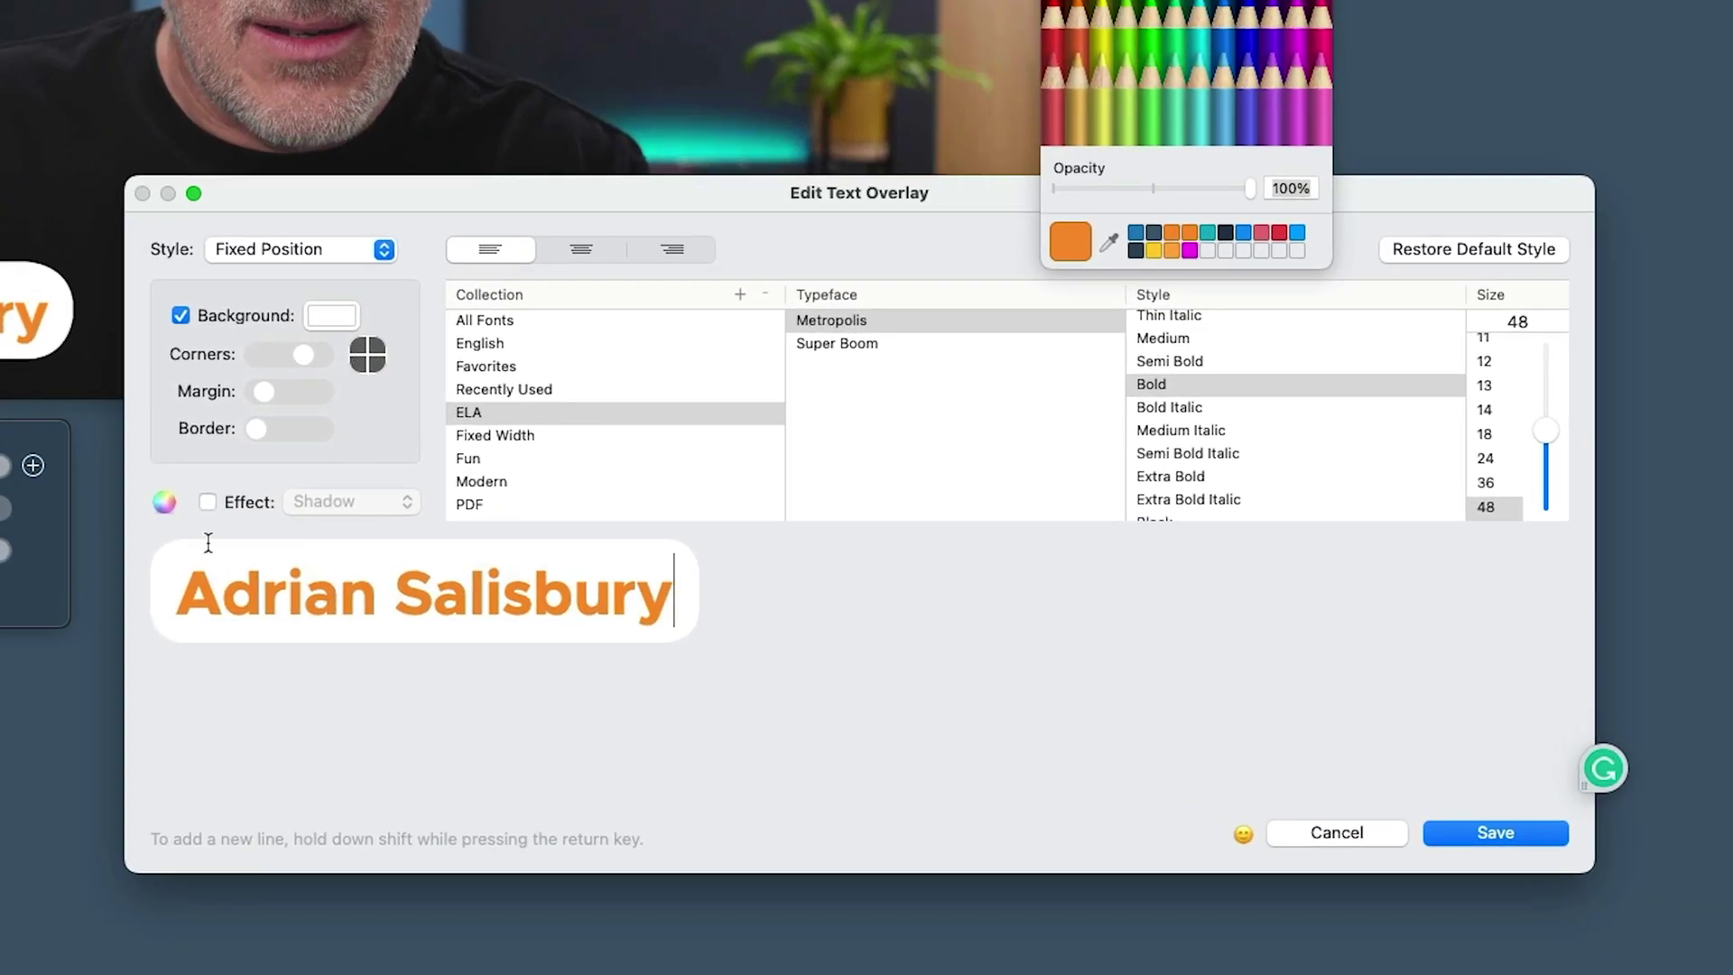
left_click(365, 363)
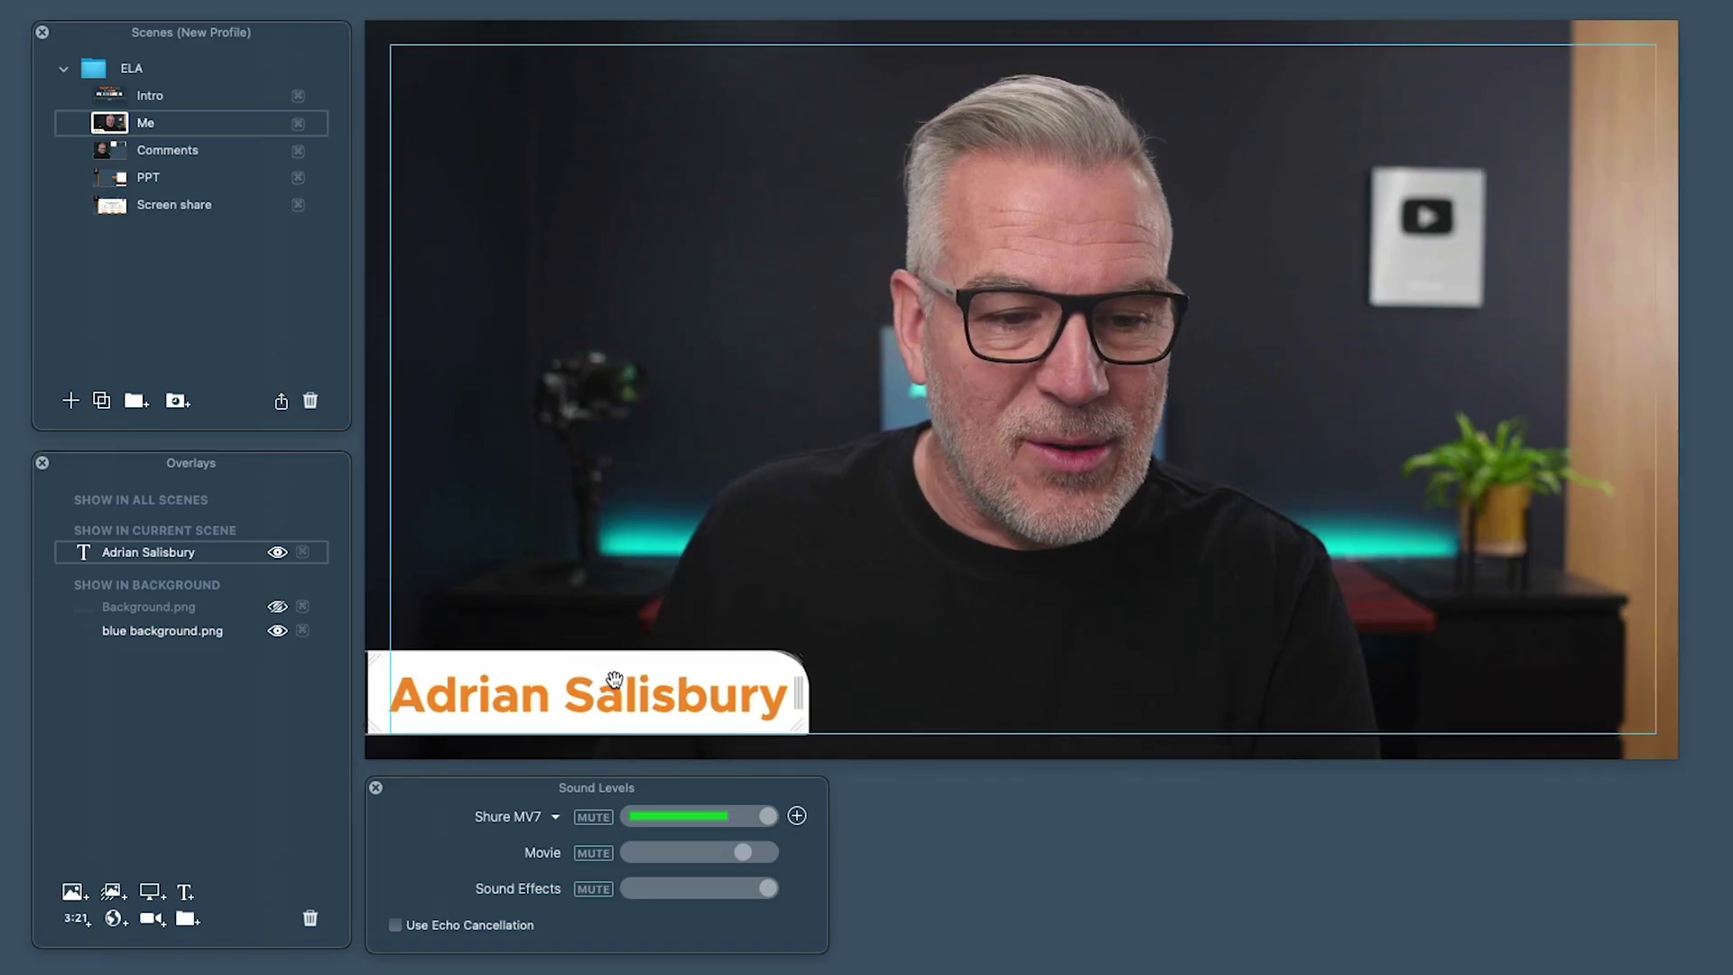
Move the banner to the bottom-left corner and add a thin blue border with a tighter margin
left_click_drag(613, 678, 544, 708)
double_click(544, 708)
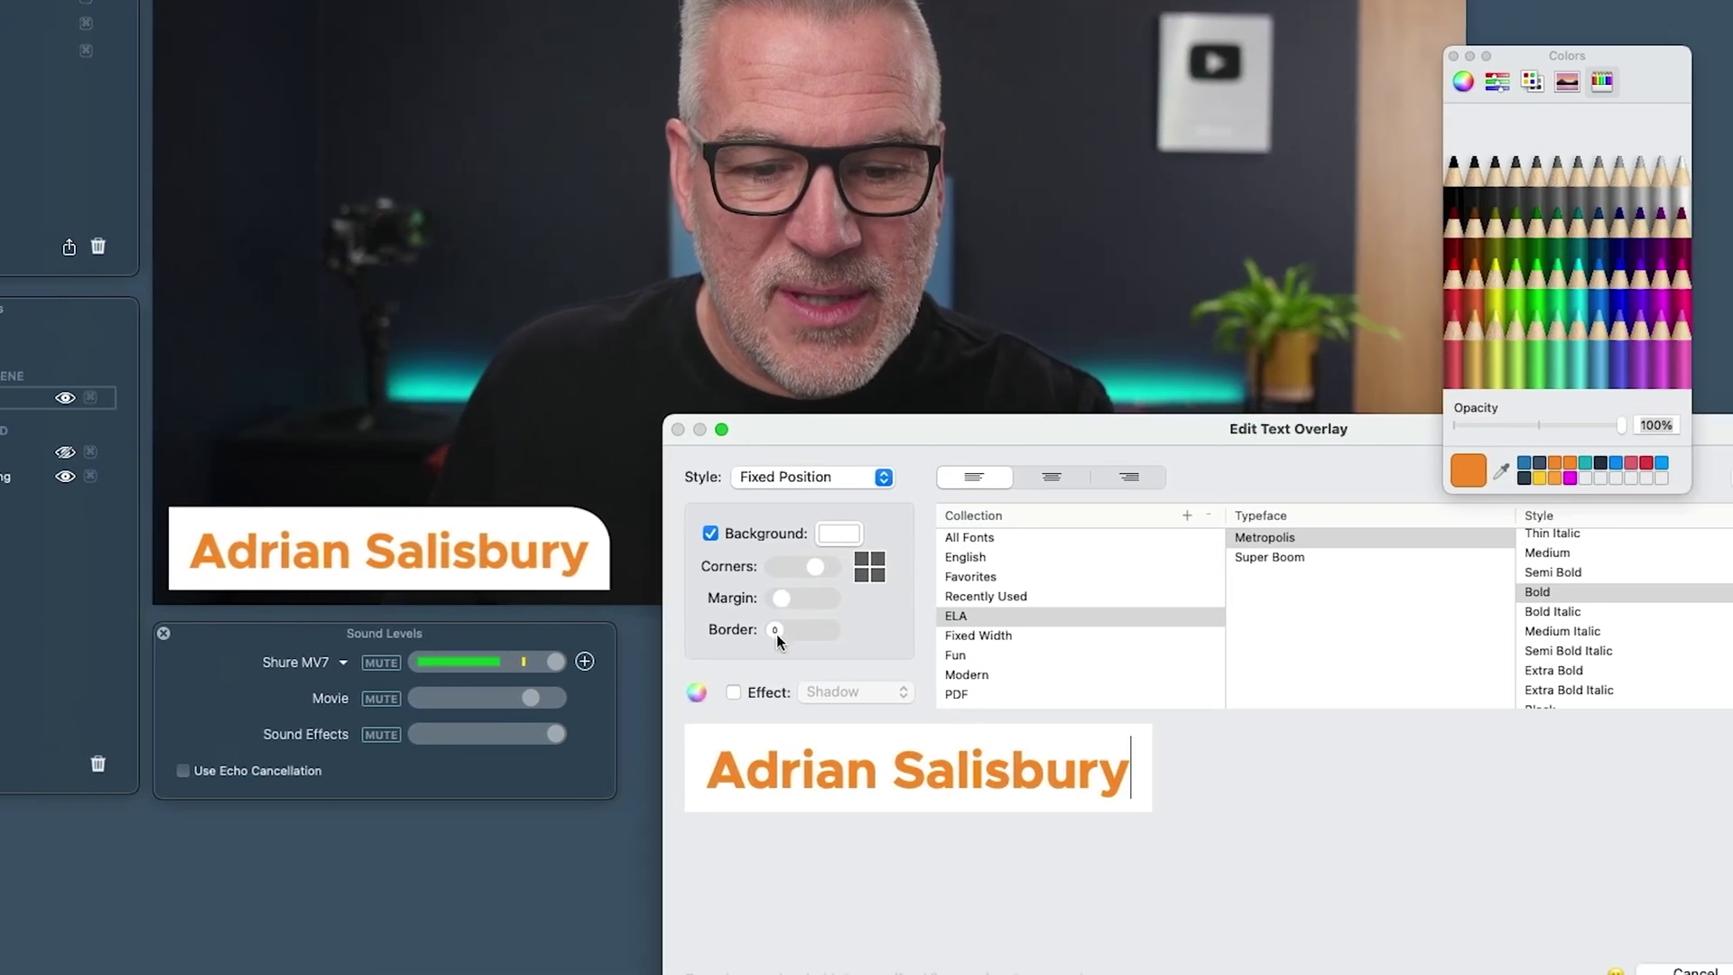
mouse_move(944, 756)
left_click_drag(722, 593, 730, 592)
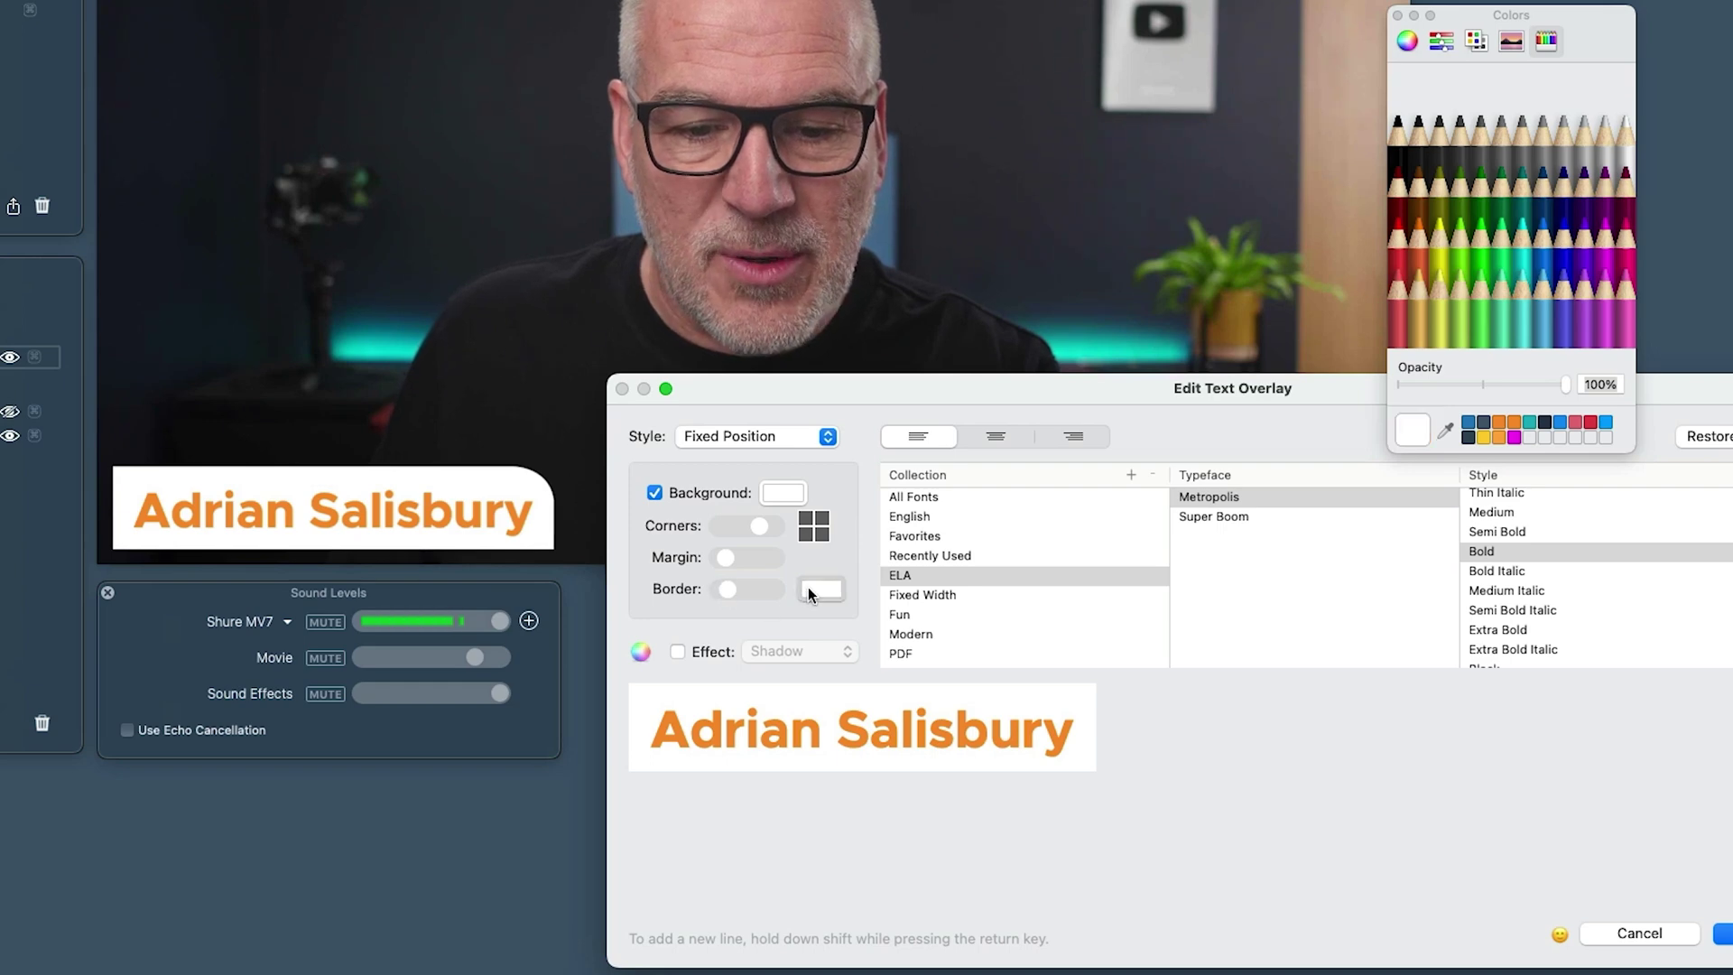
left_click(1468, 423)
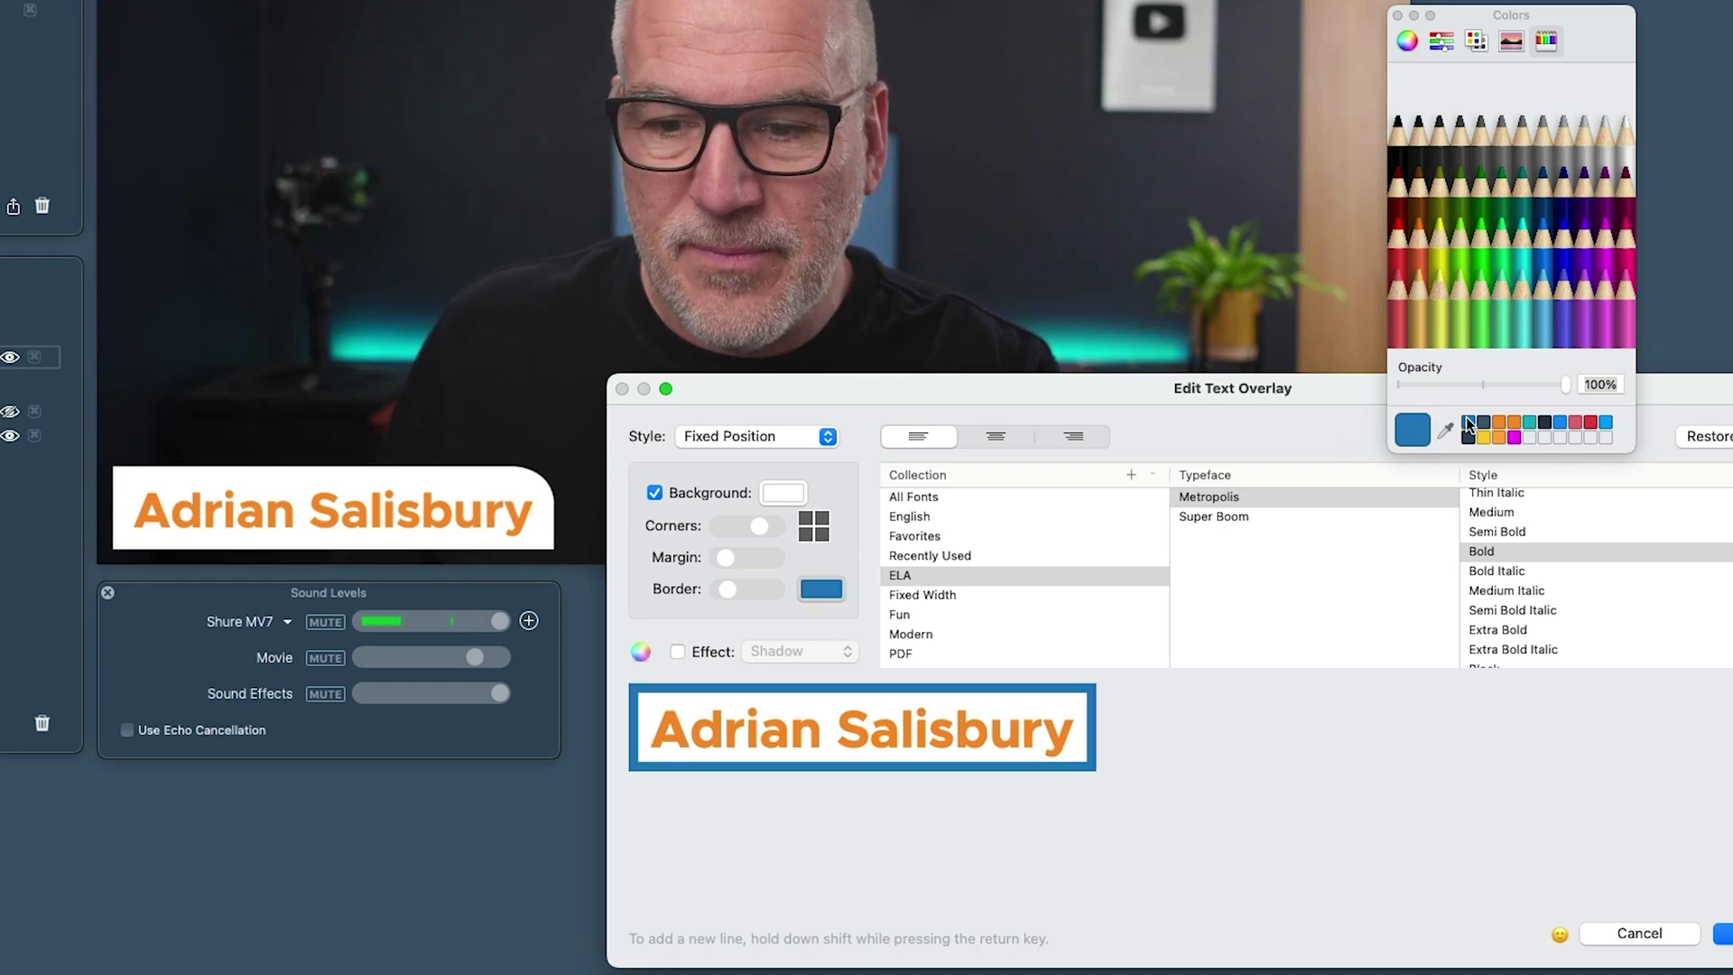
left_click_drag(730, 592, 724, 590)
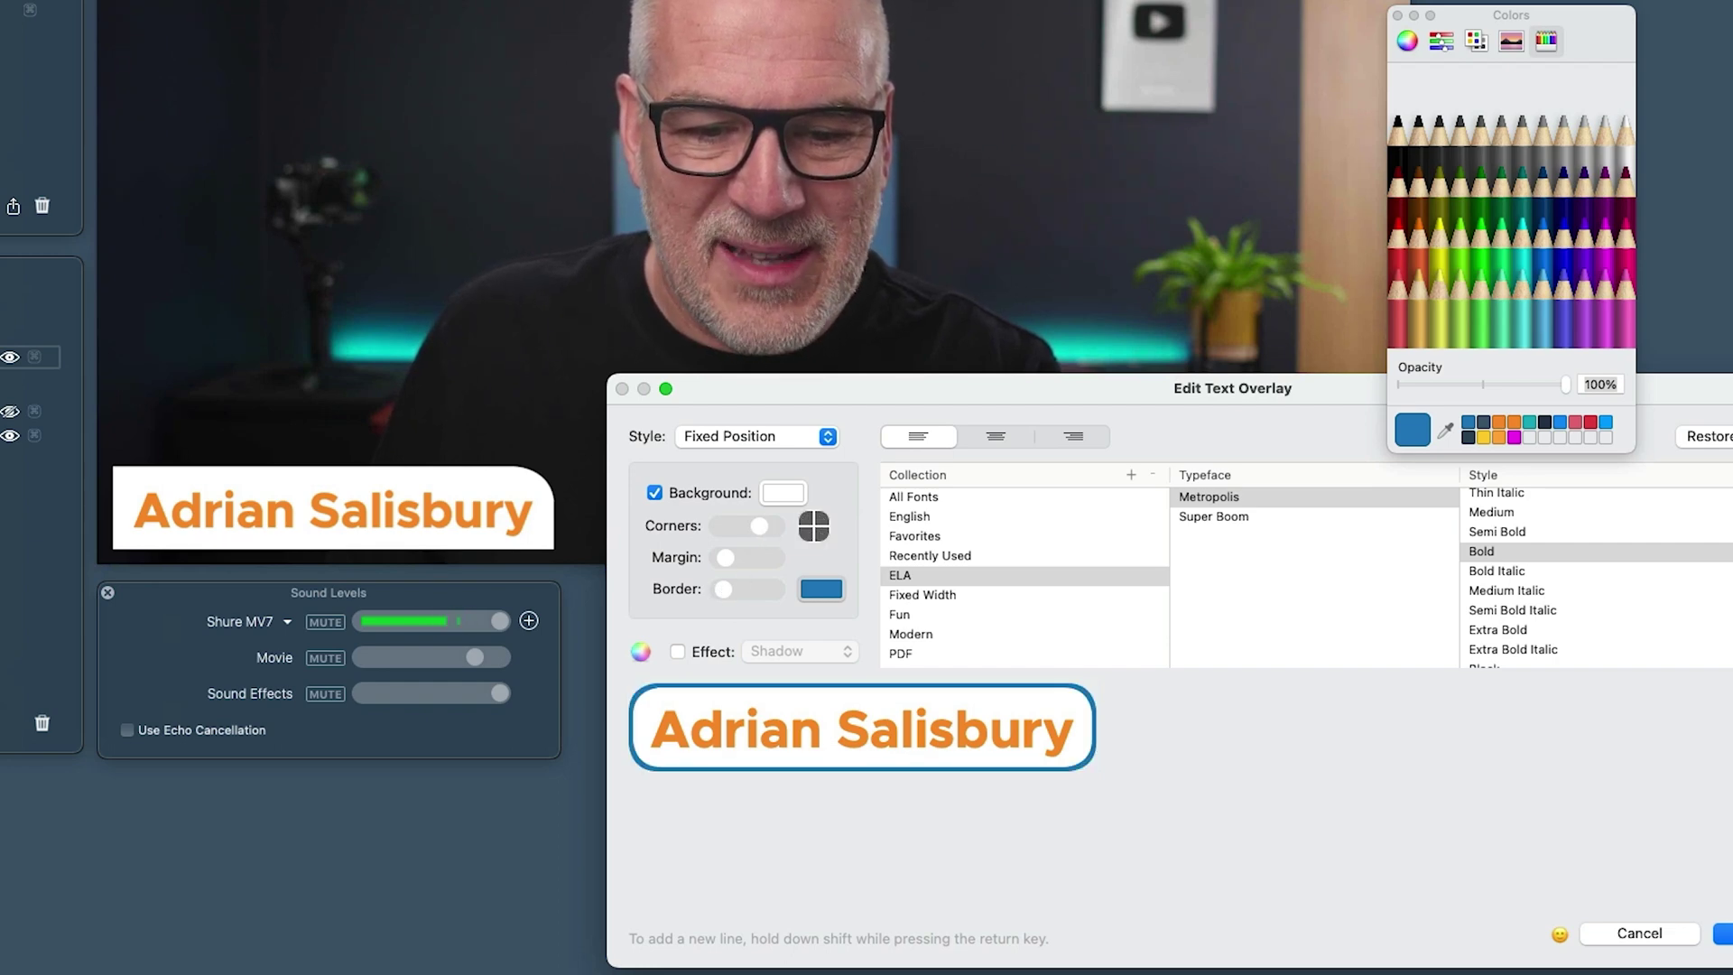
left_click_drag(725, 560, 716, 561)
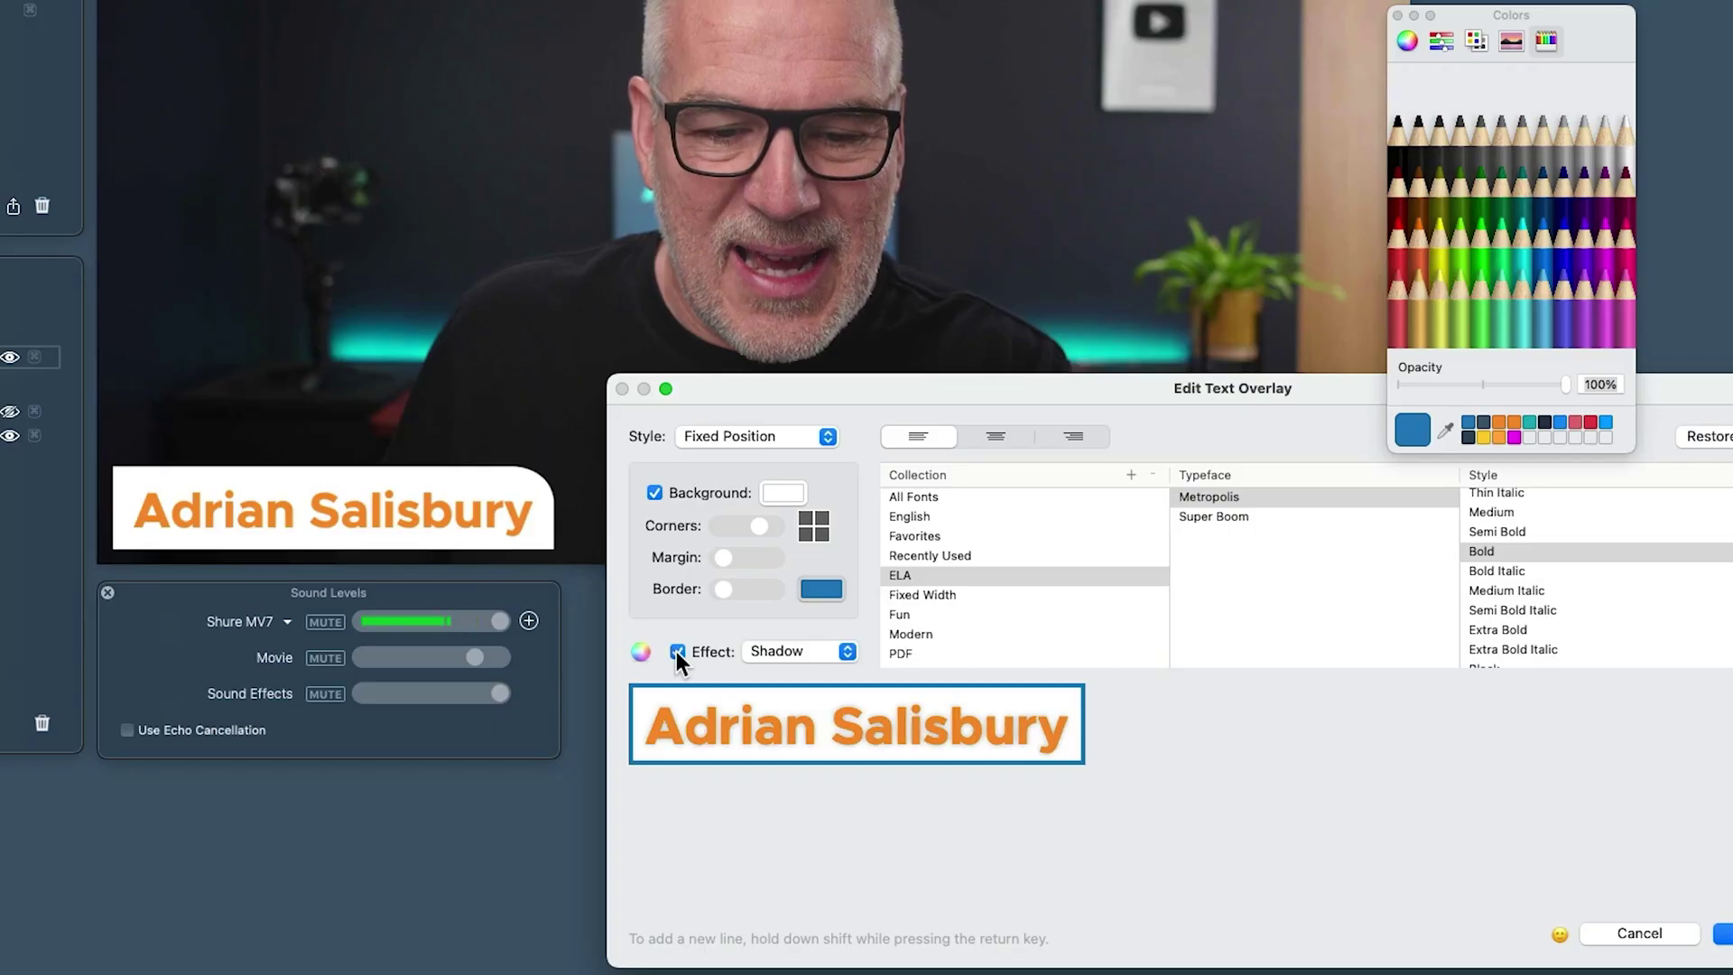
Turn off the shadow effect, set the Fly In From Left entrance style, and save
left_click(763, 651)
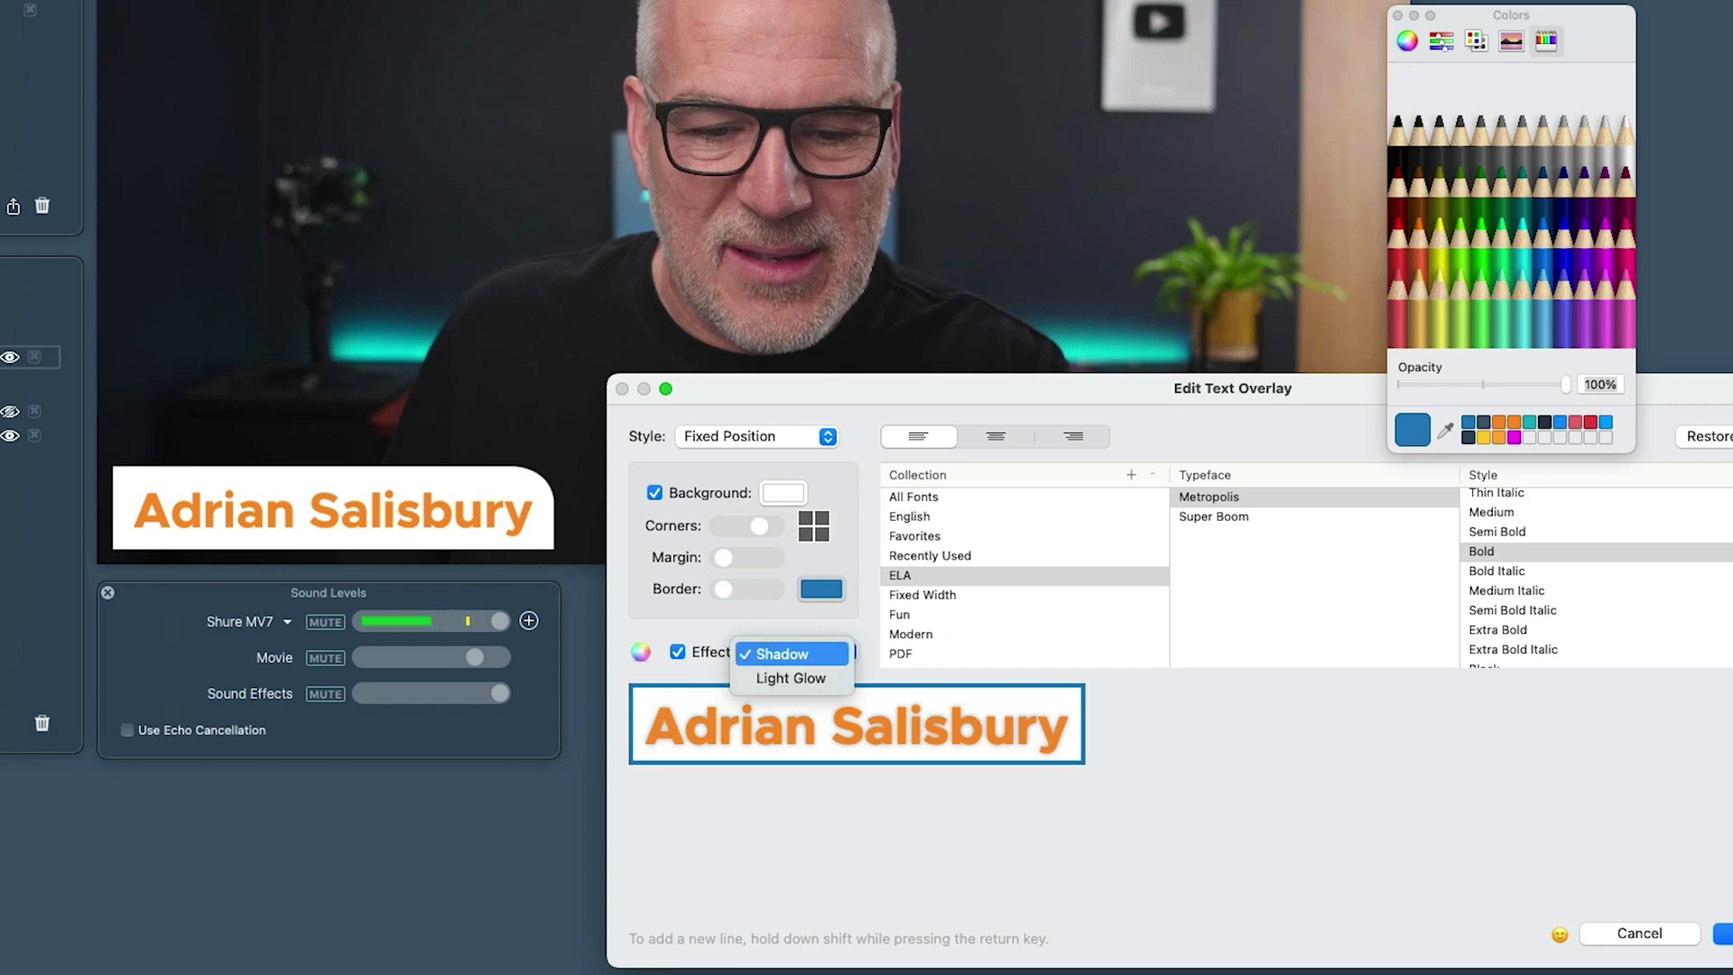
left_click(677, 652)
left_click(677, 651)
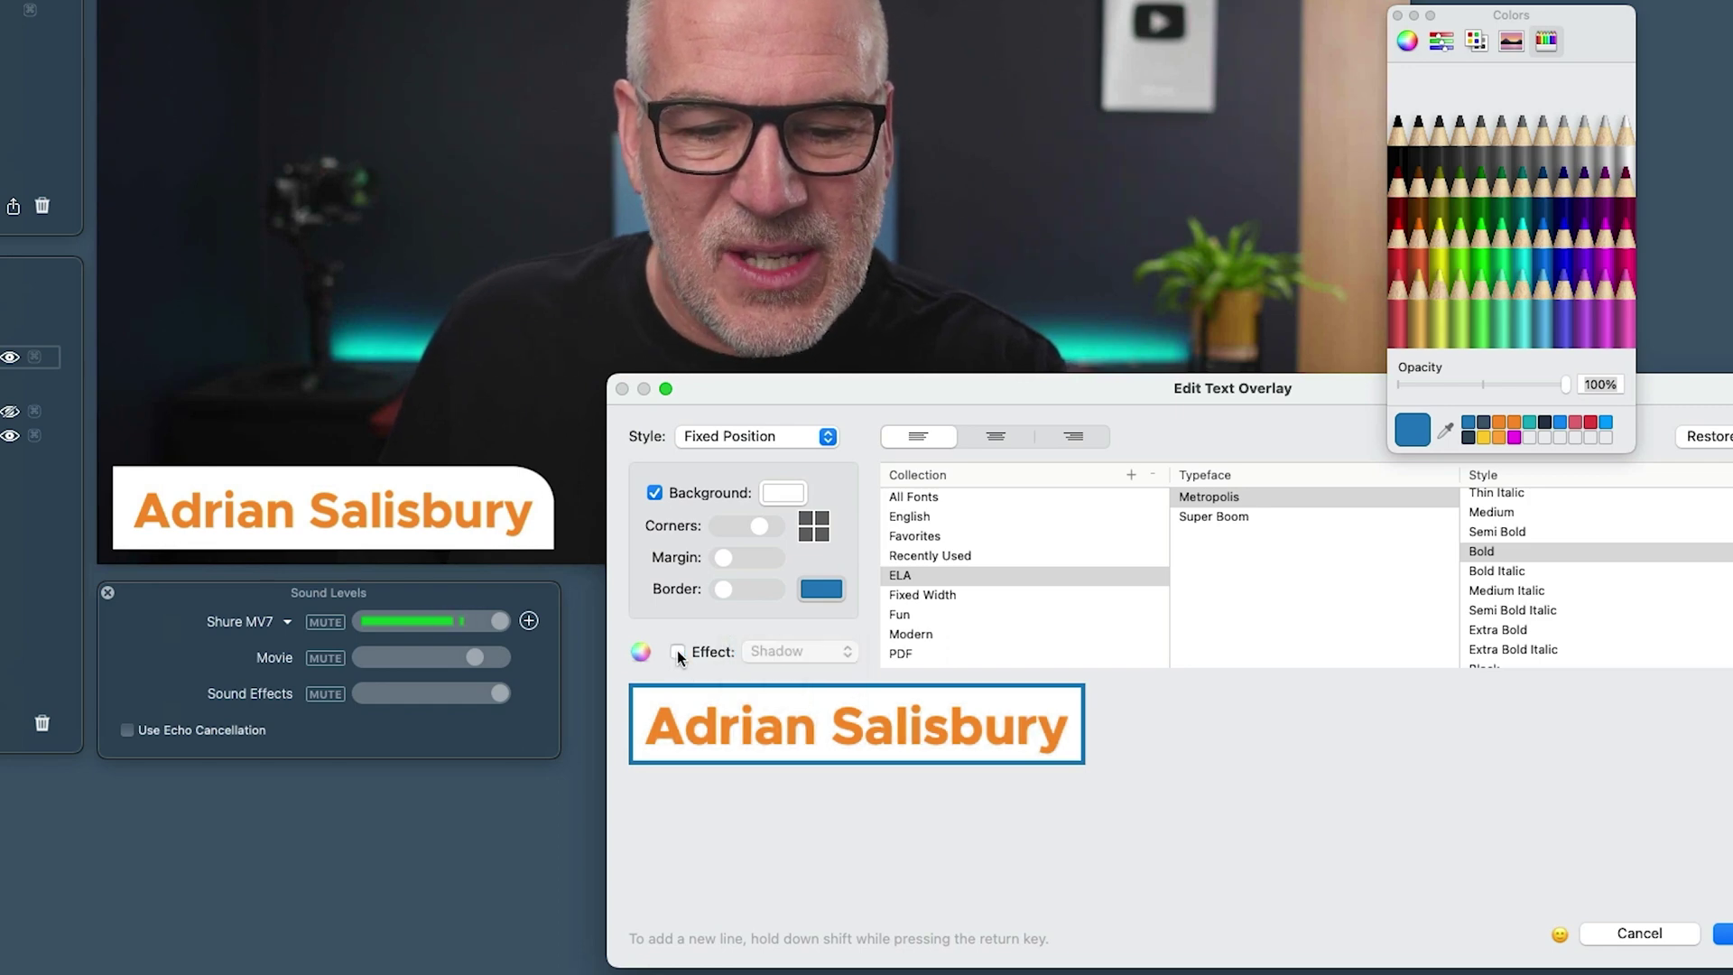
left_click(734, 436)
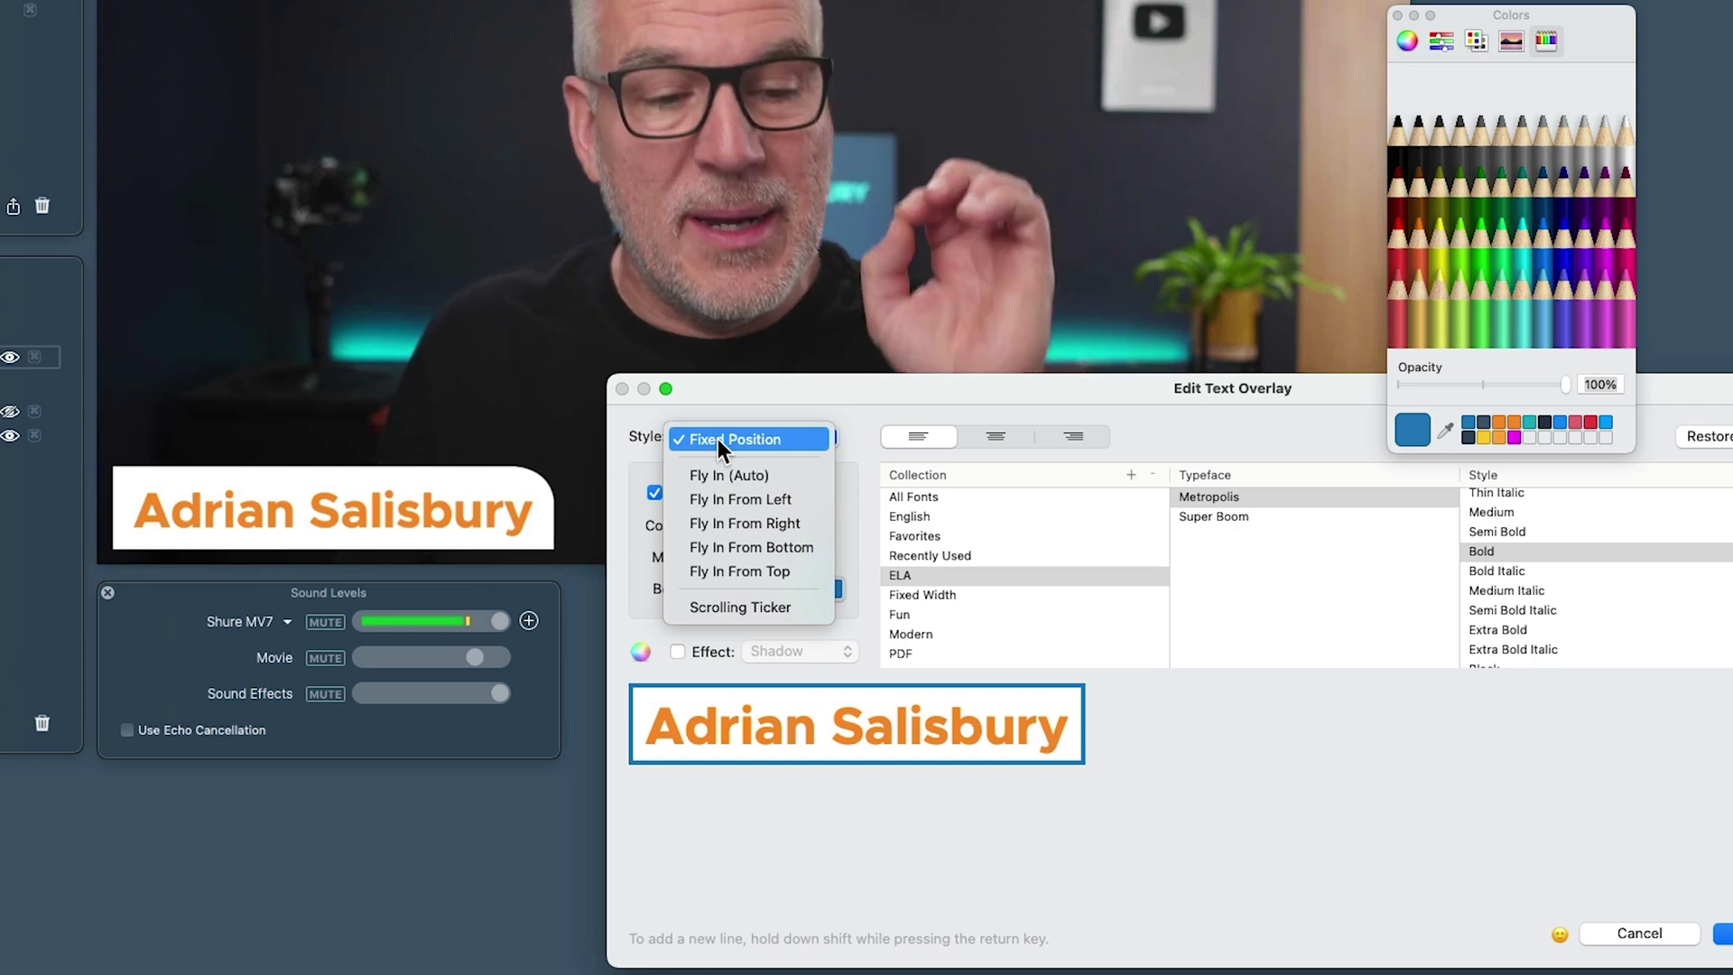
left_click(718, 499)
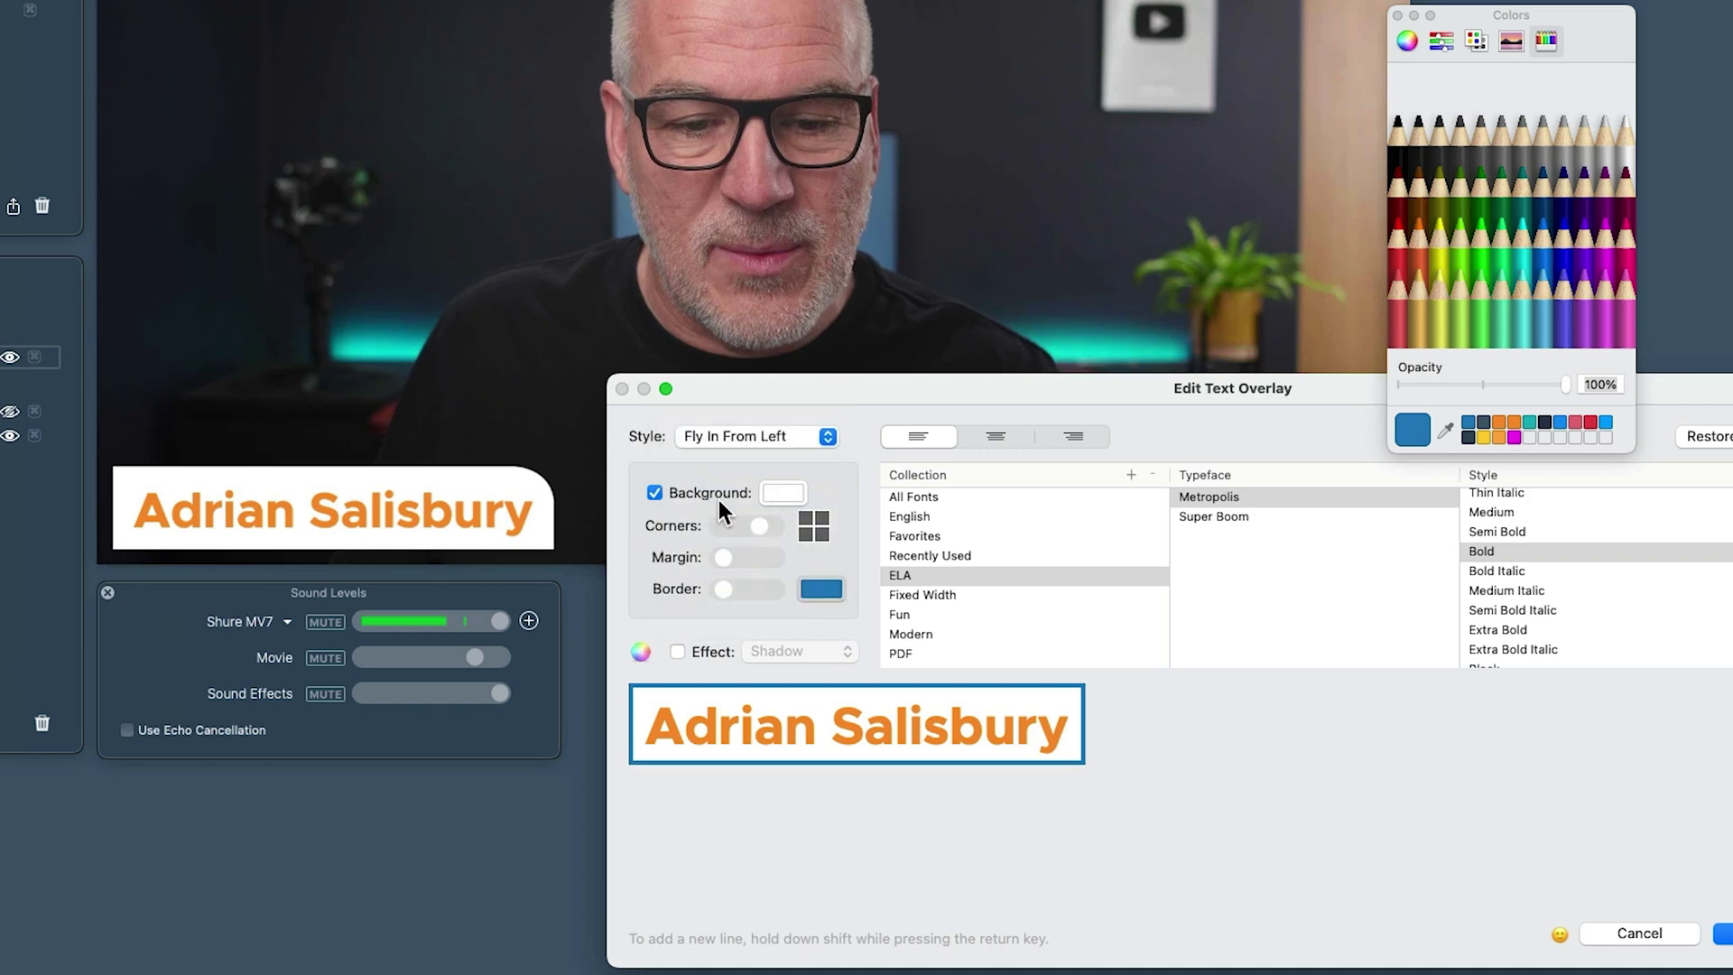
key("Return")
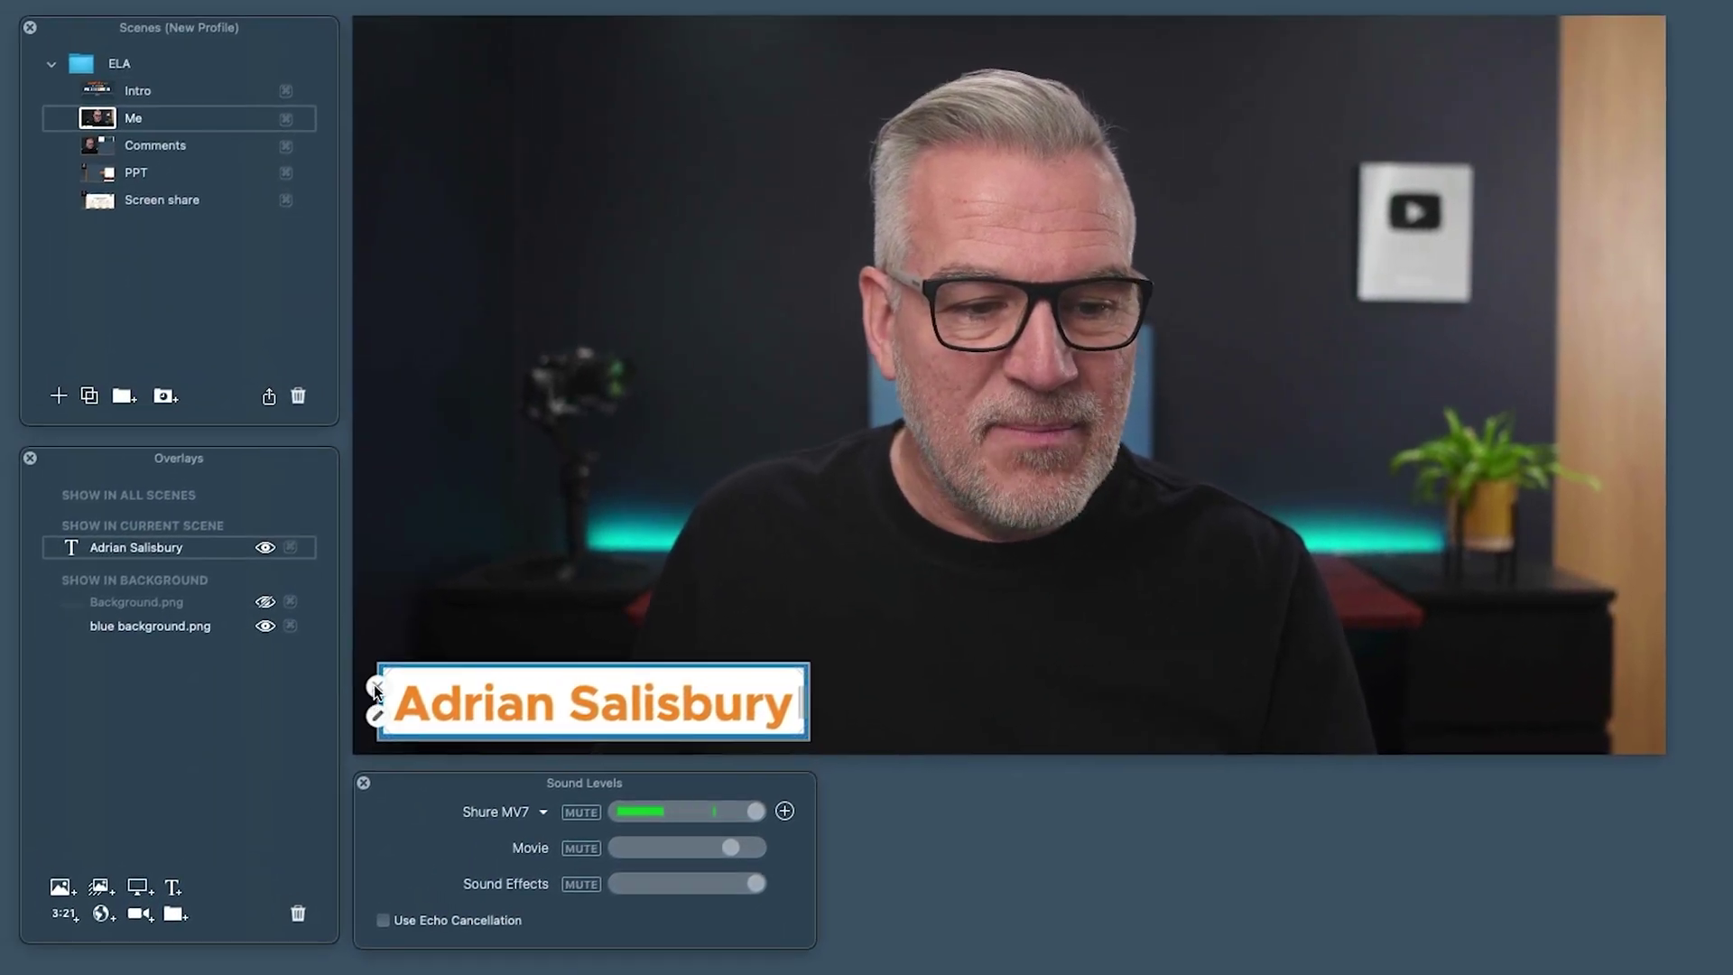
Hide and re-show the name banner to replay its fly-in from the left
left_click(374, 686)
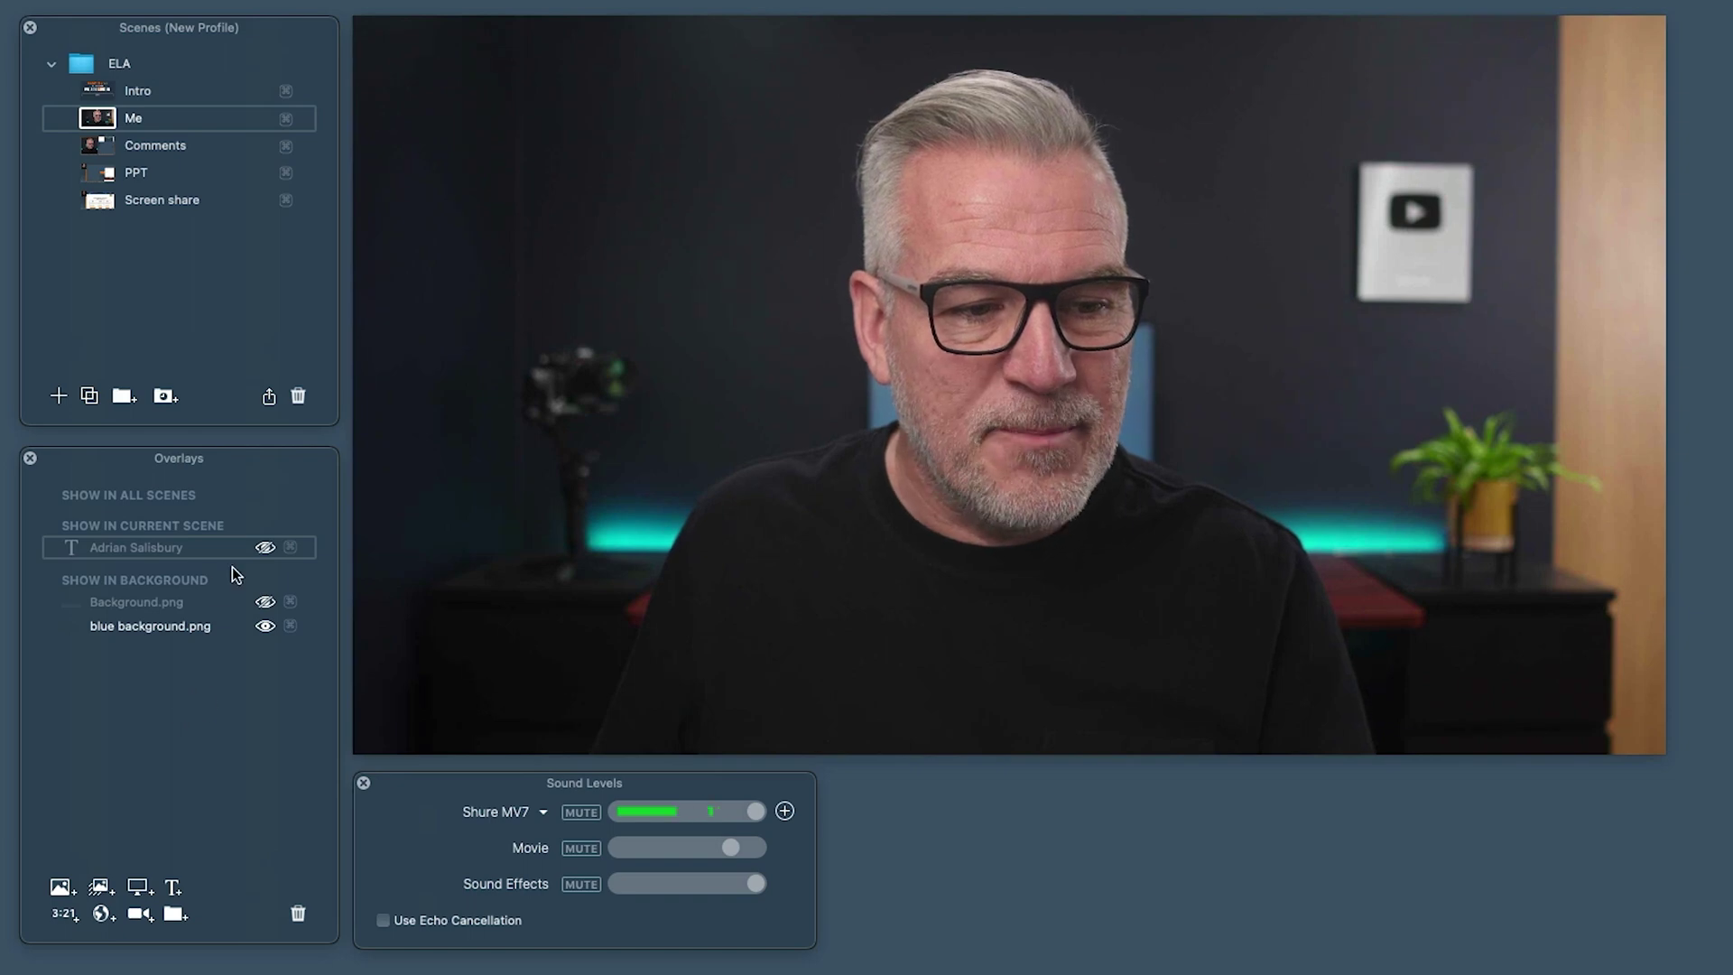
left_click(266, 534)
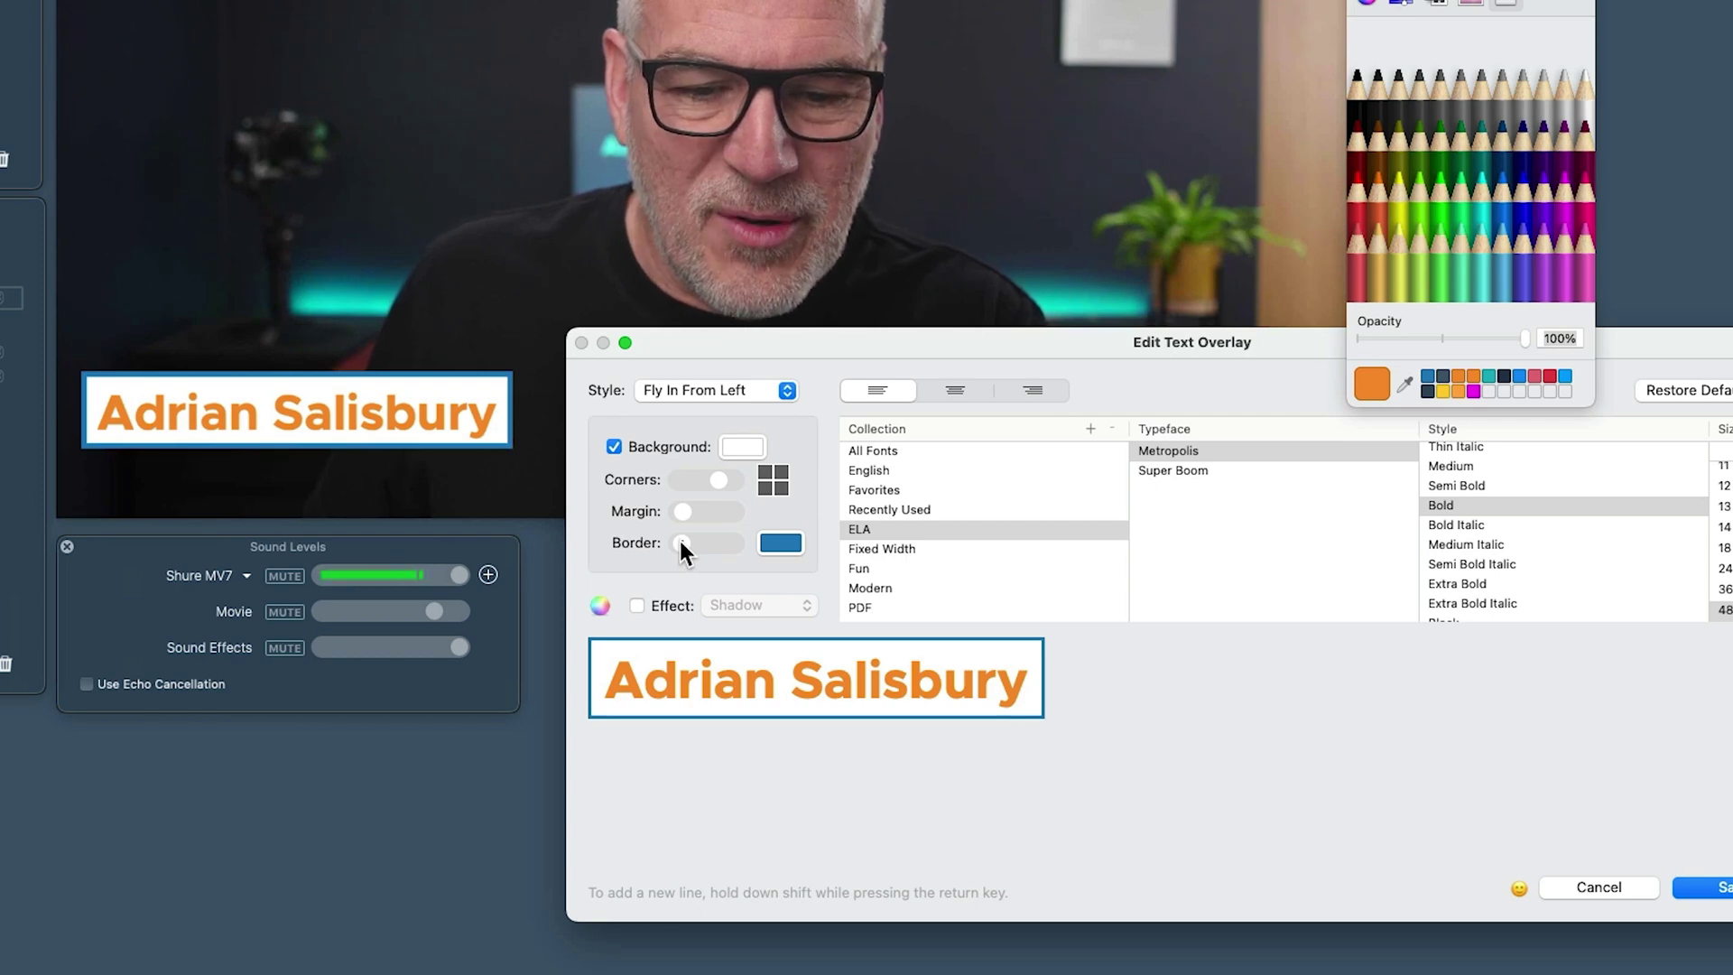
Save the banner edits and add a new text overlay with a dark-blue background
left_click(1724, 890)
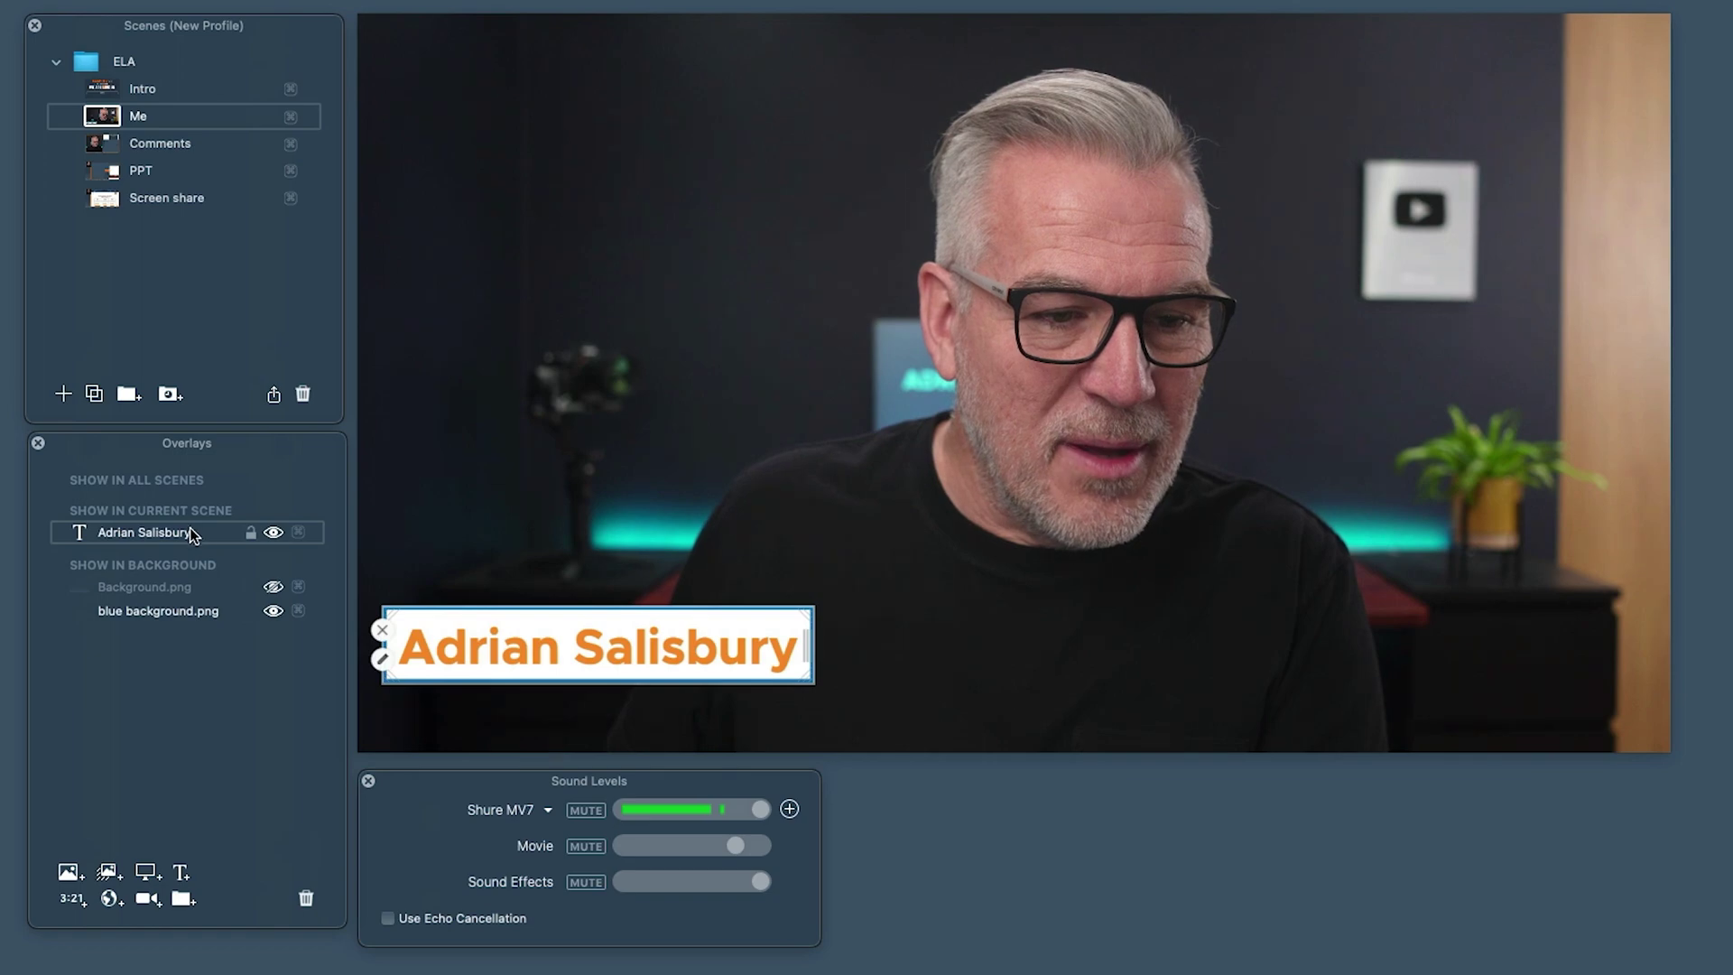
left_click(181, 871)
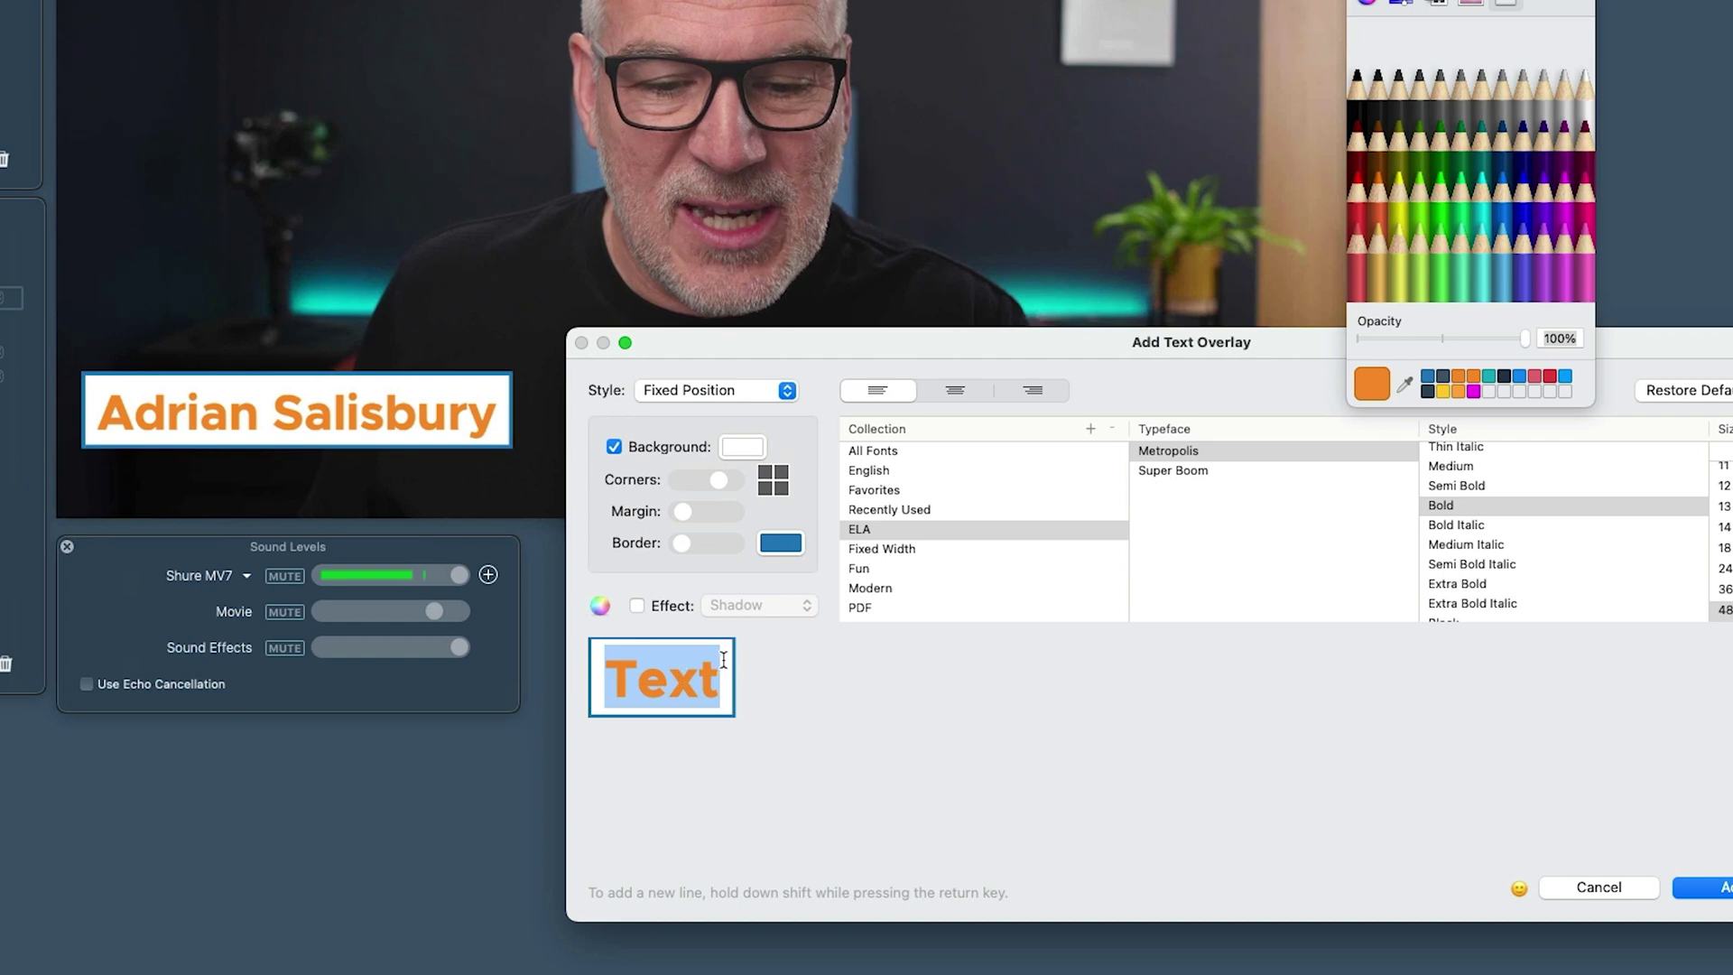
left_click(724, 660)
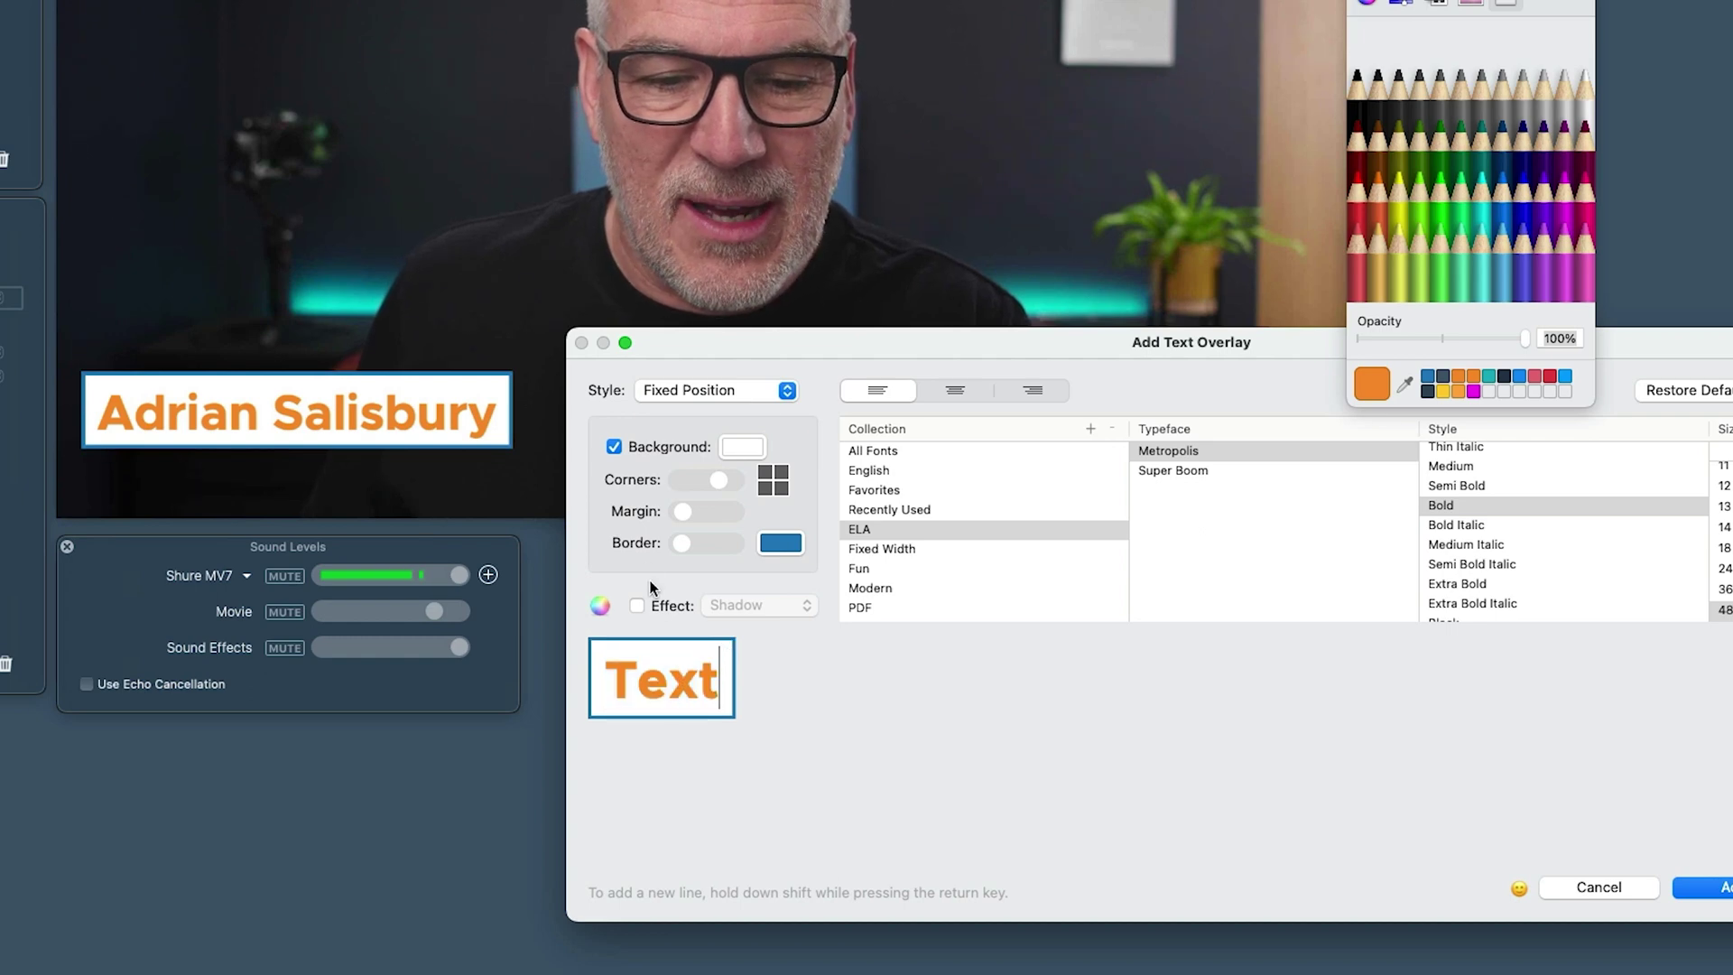
left_click(749, 446)
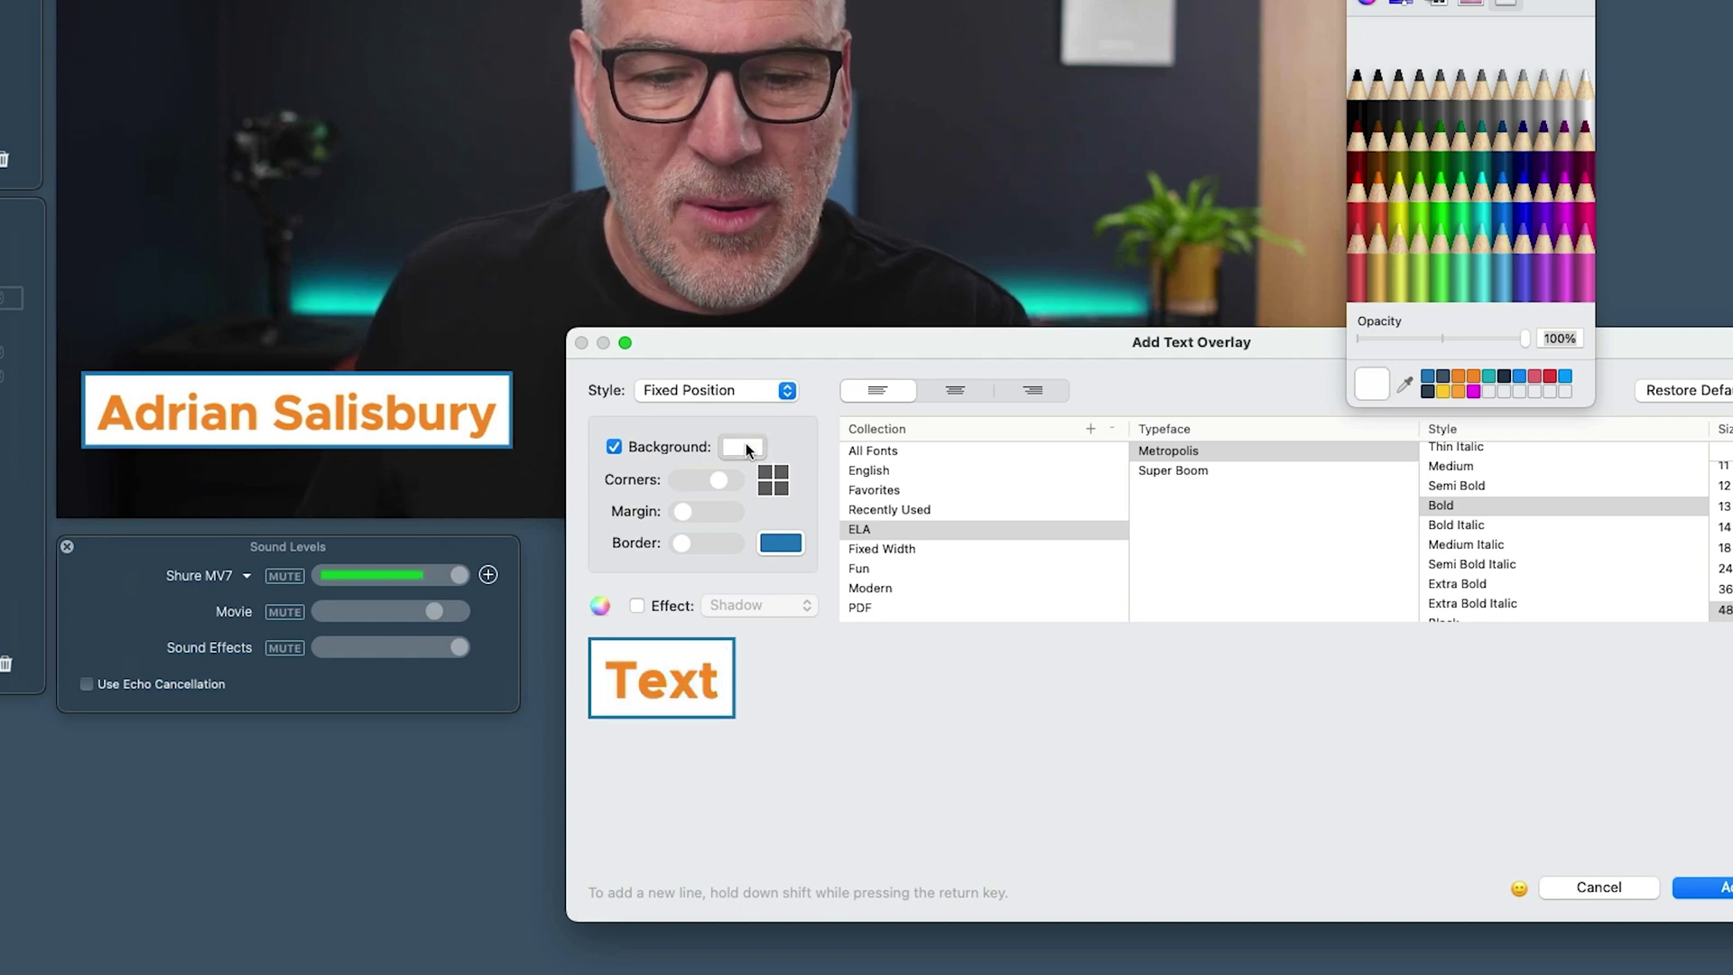
left_click(1430, 383)
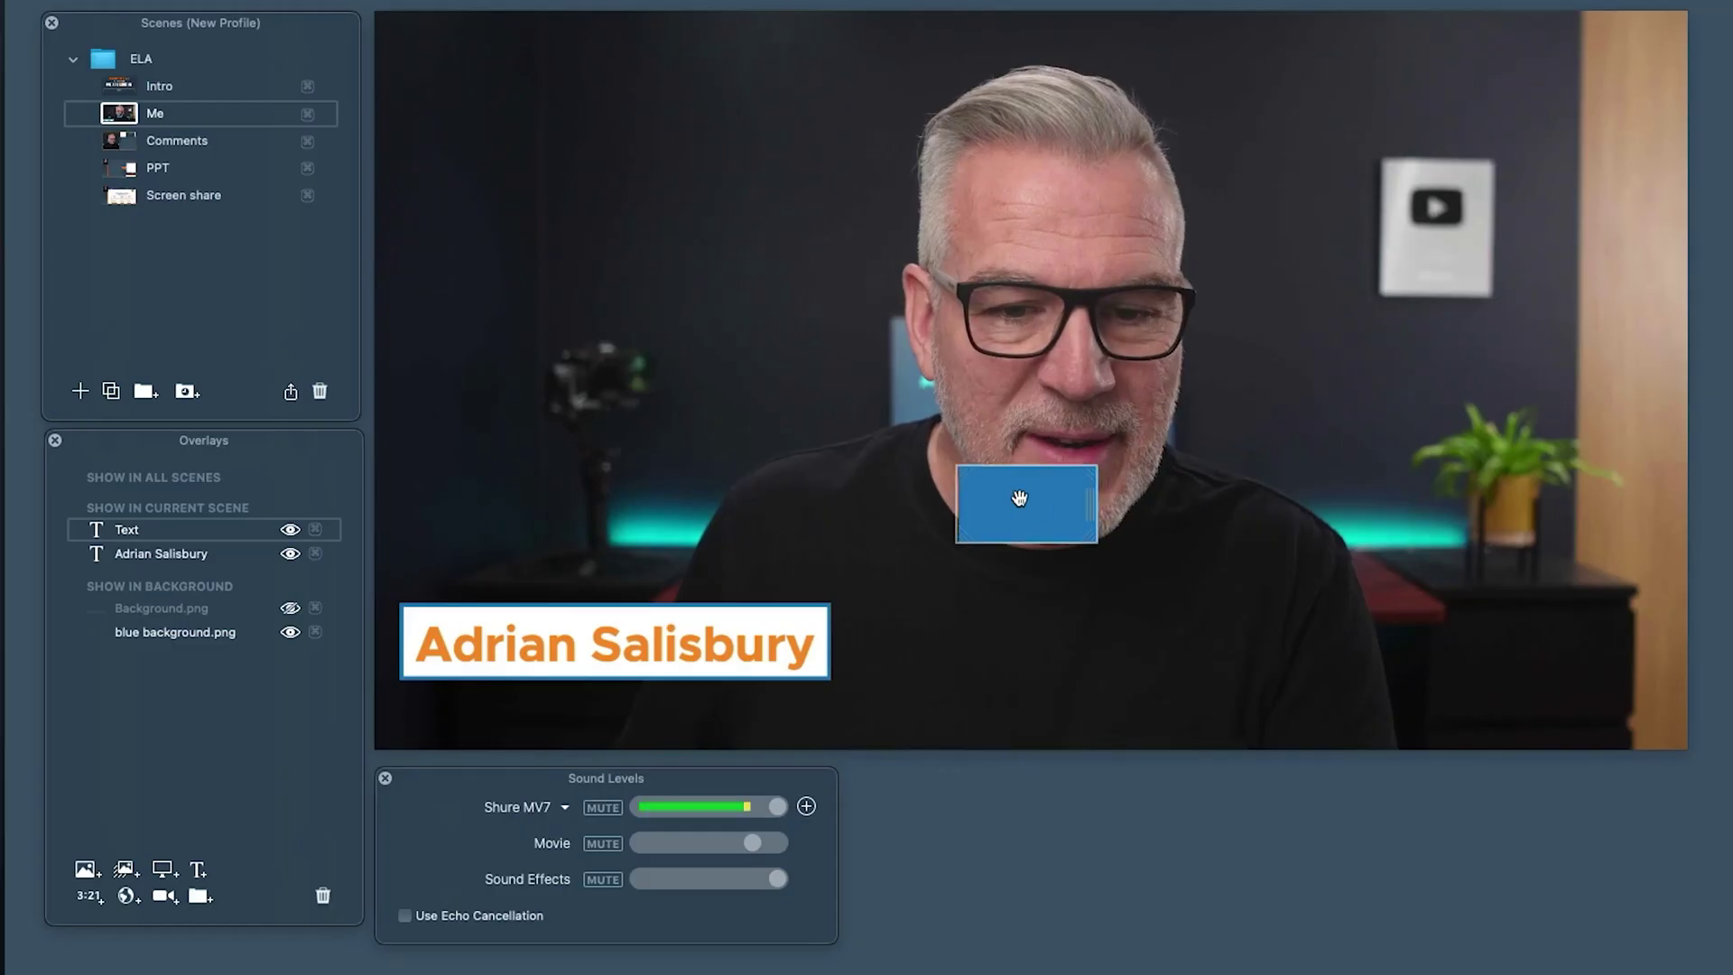
Resize the blue block into a bar just below the name and send it to back
left_click_drag(1019, 499, 447, 658)
left_click_drag(525, 700, 835, 681)
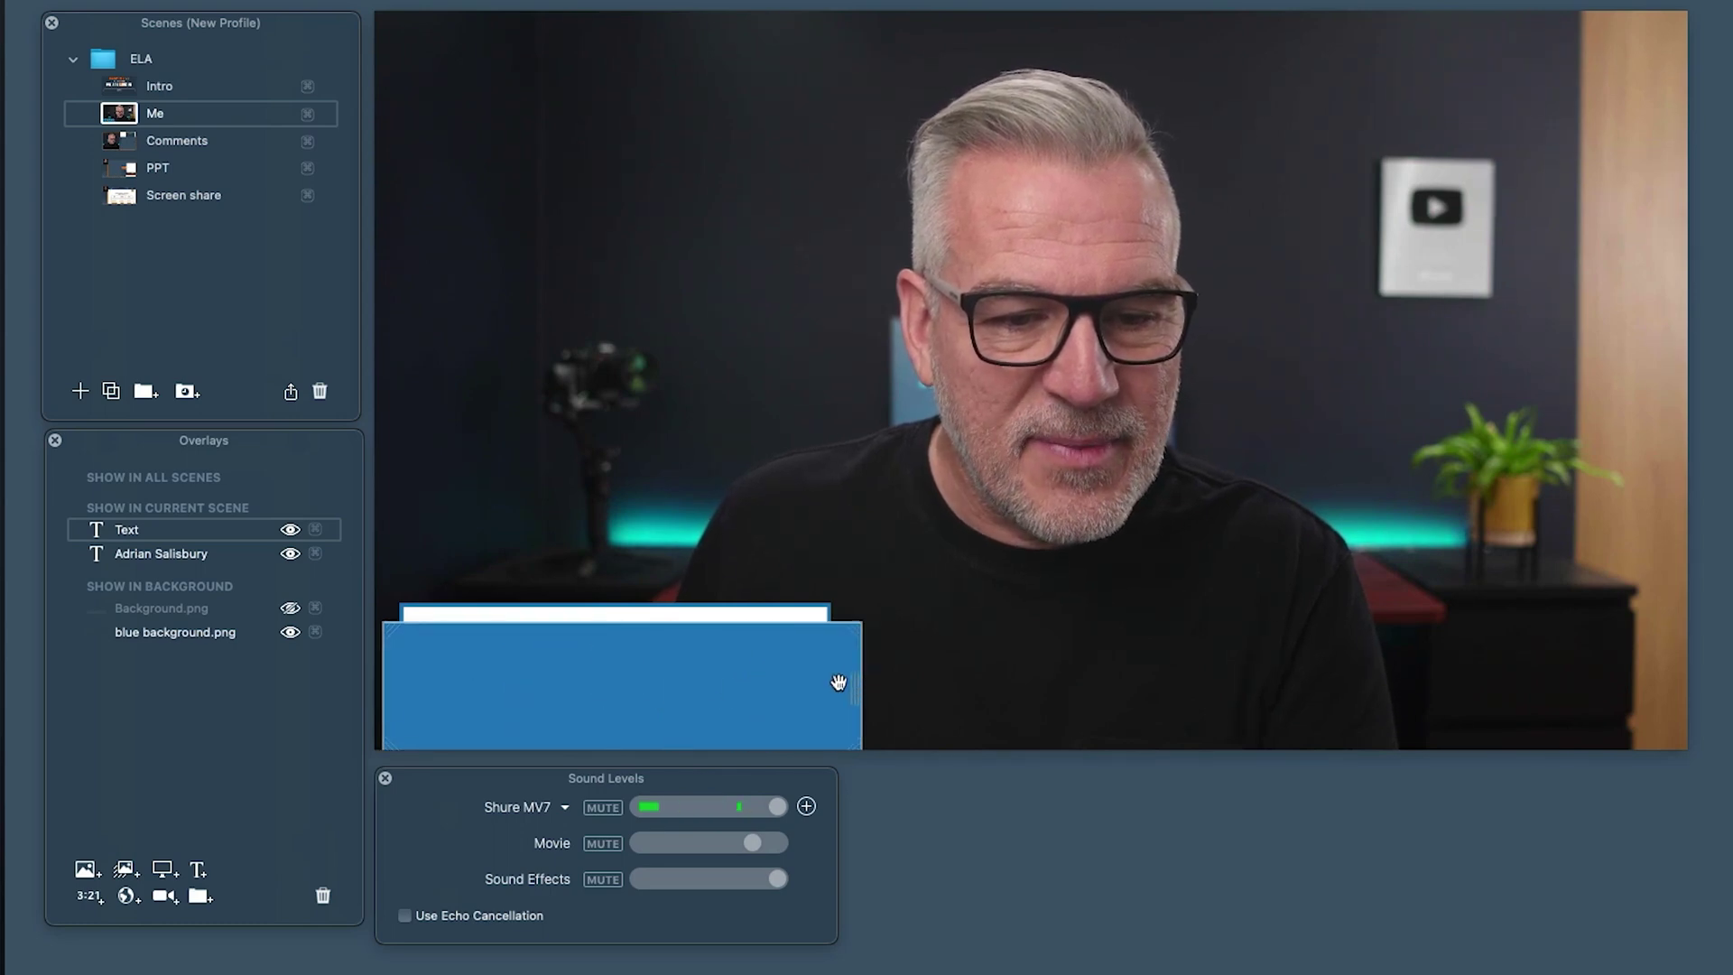
mouse_move(720, 675)
left_mouse_down()
mouse_move(734, 680)
mouse_move(750, 643)
mouse_move(746, 684)
left_mouse_up()
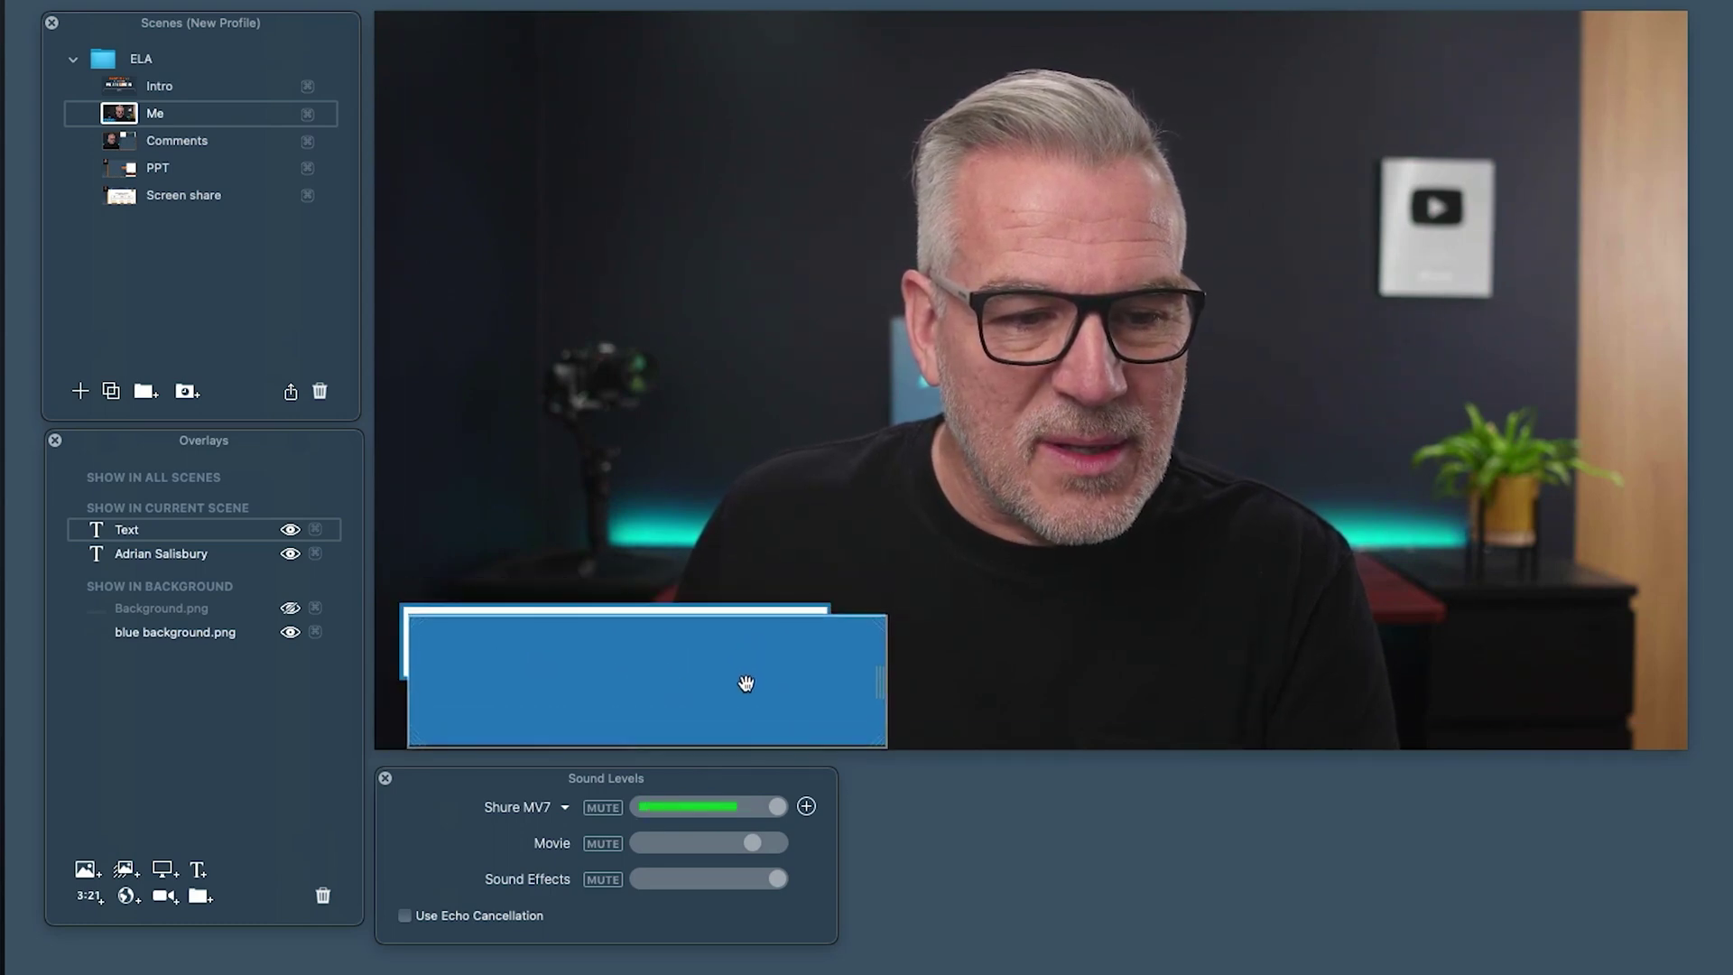
left_click_drag(885, 627, 863, 712)
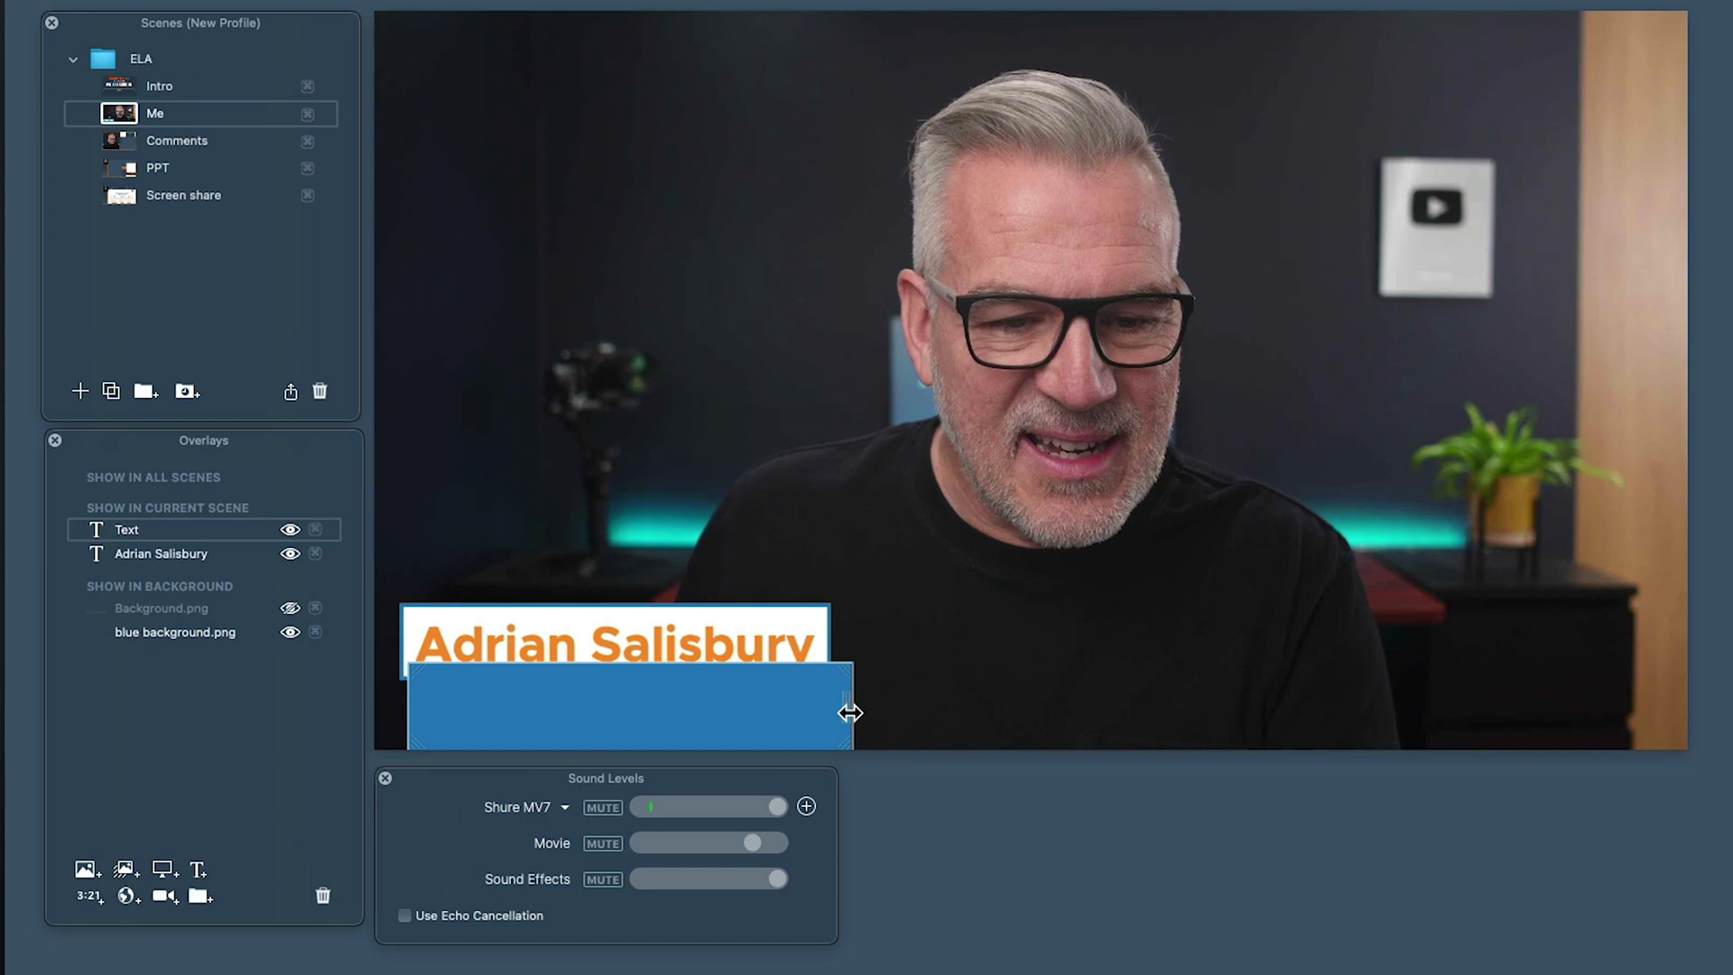
left_click_drag(728, 708, 729, 668)
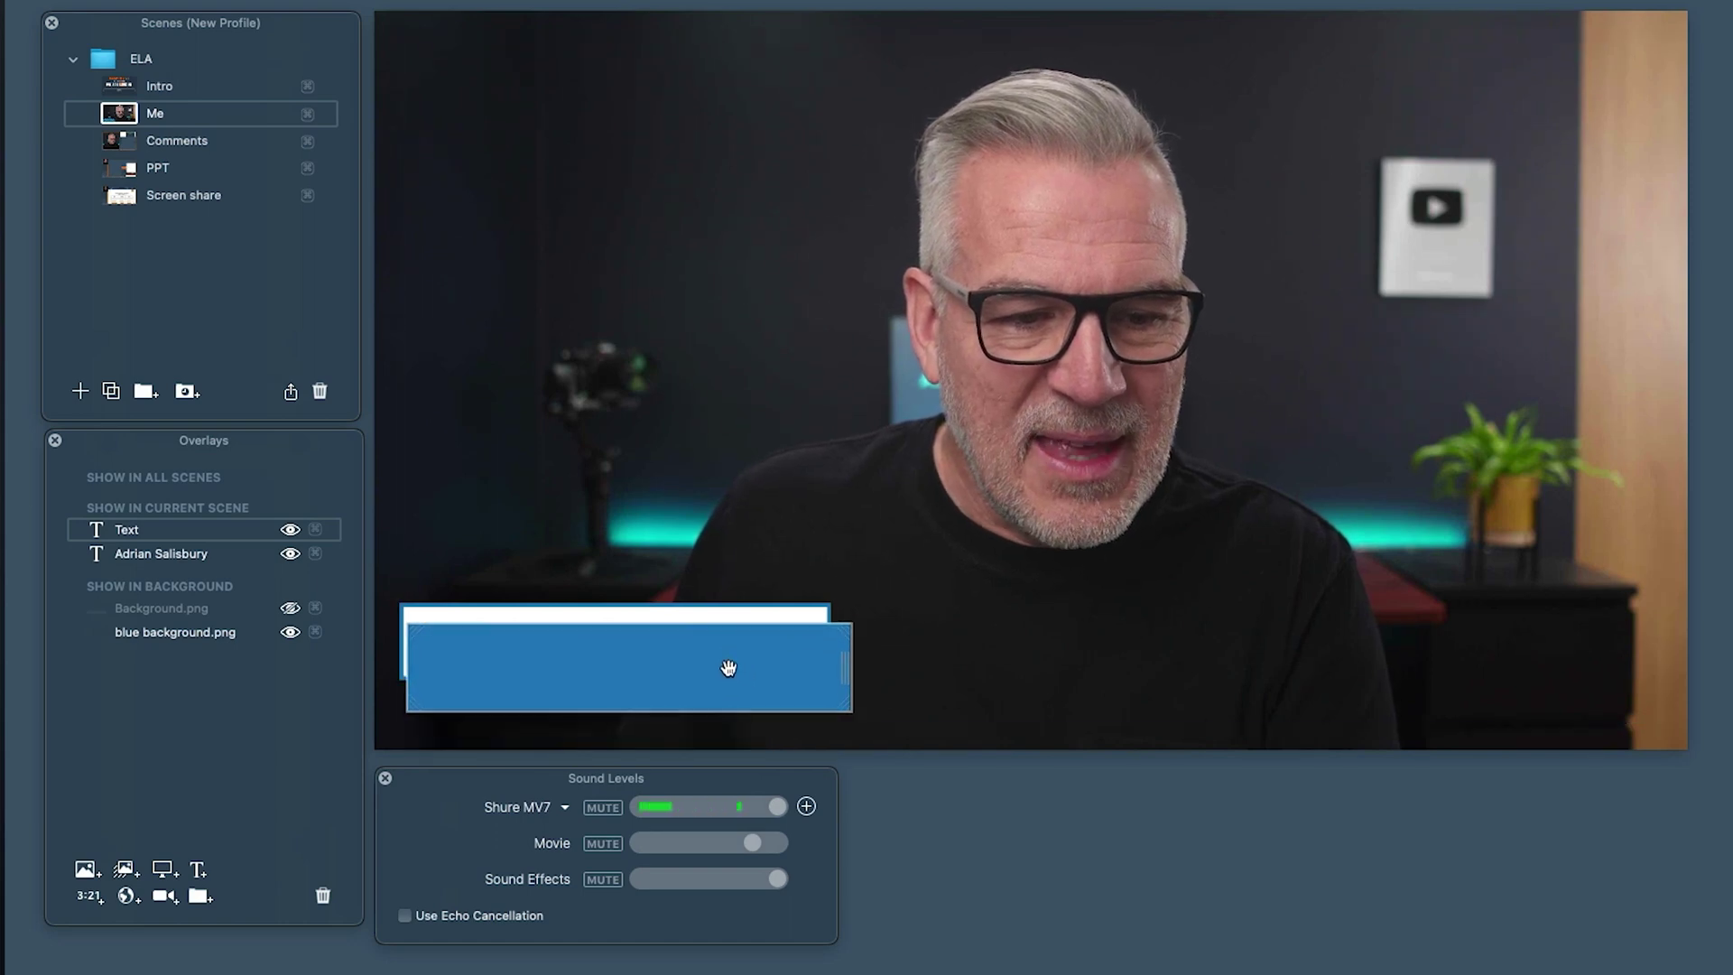
right_click(668, 668)
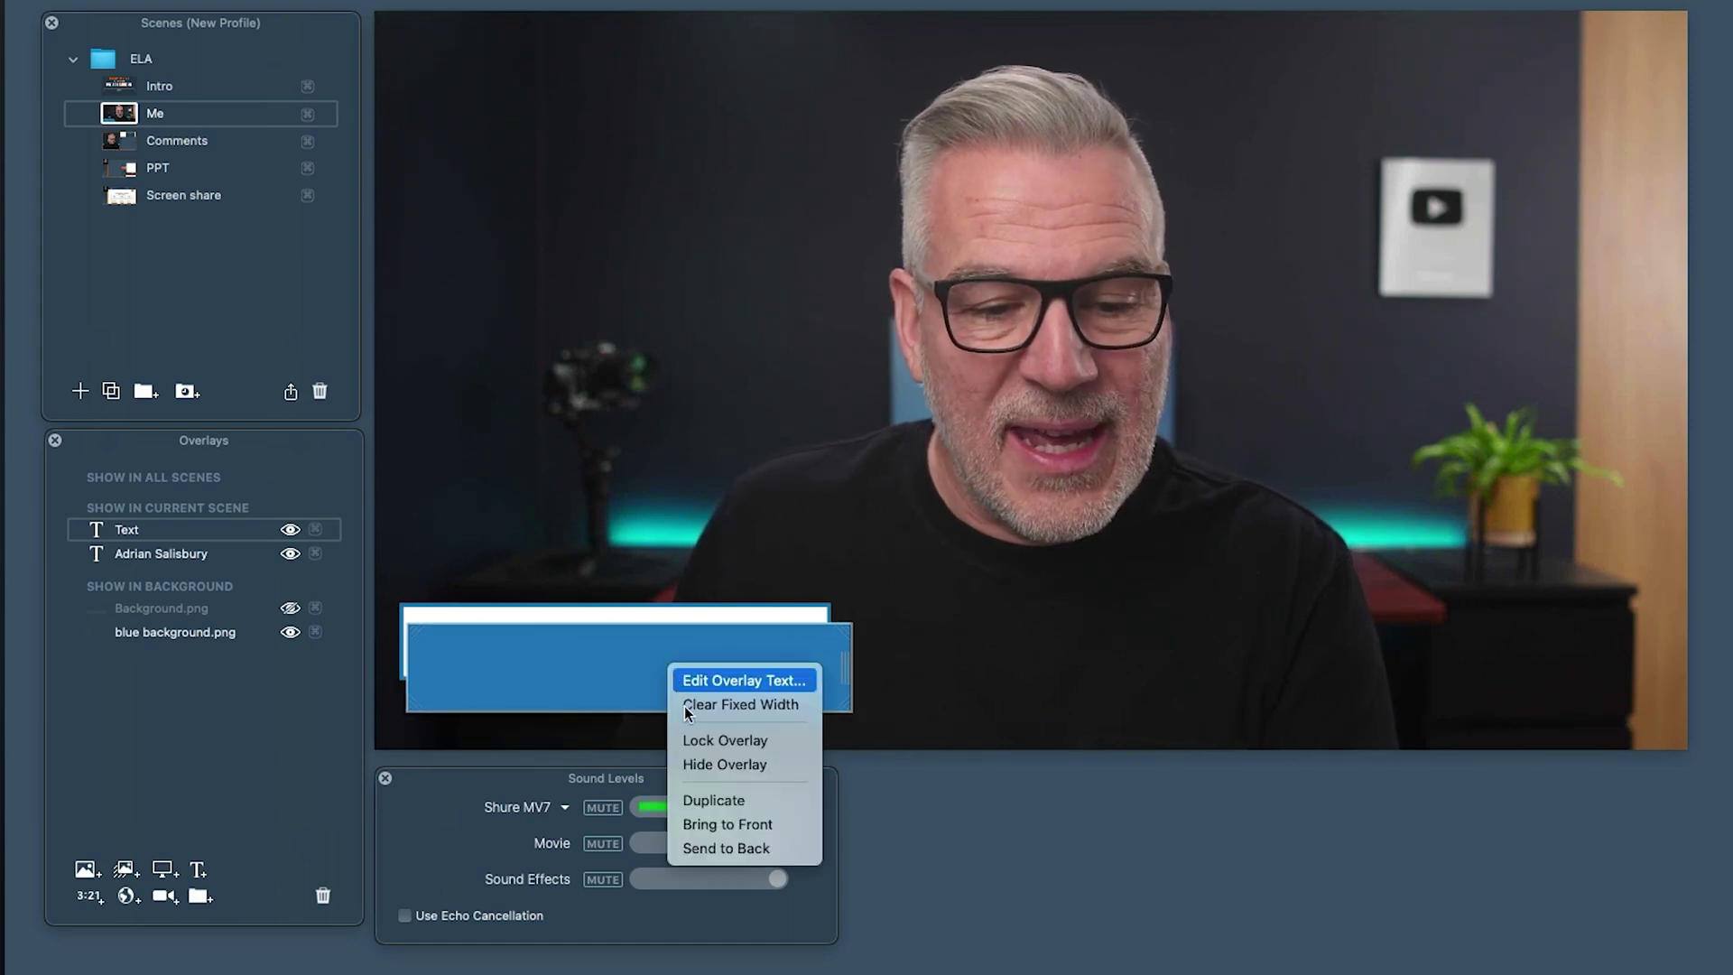
left_click(722, 850)
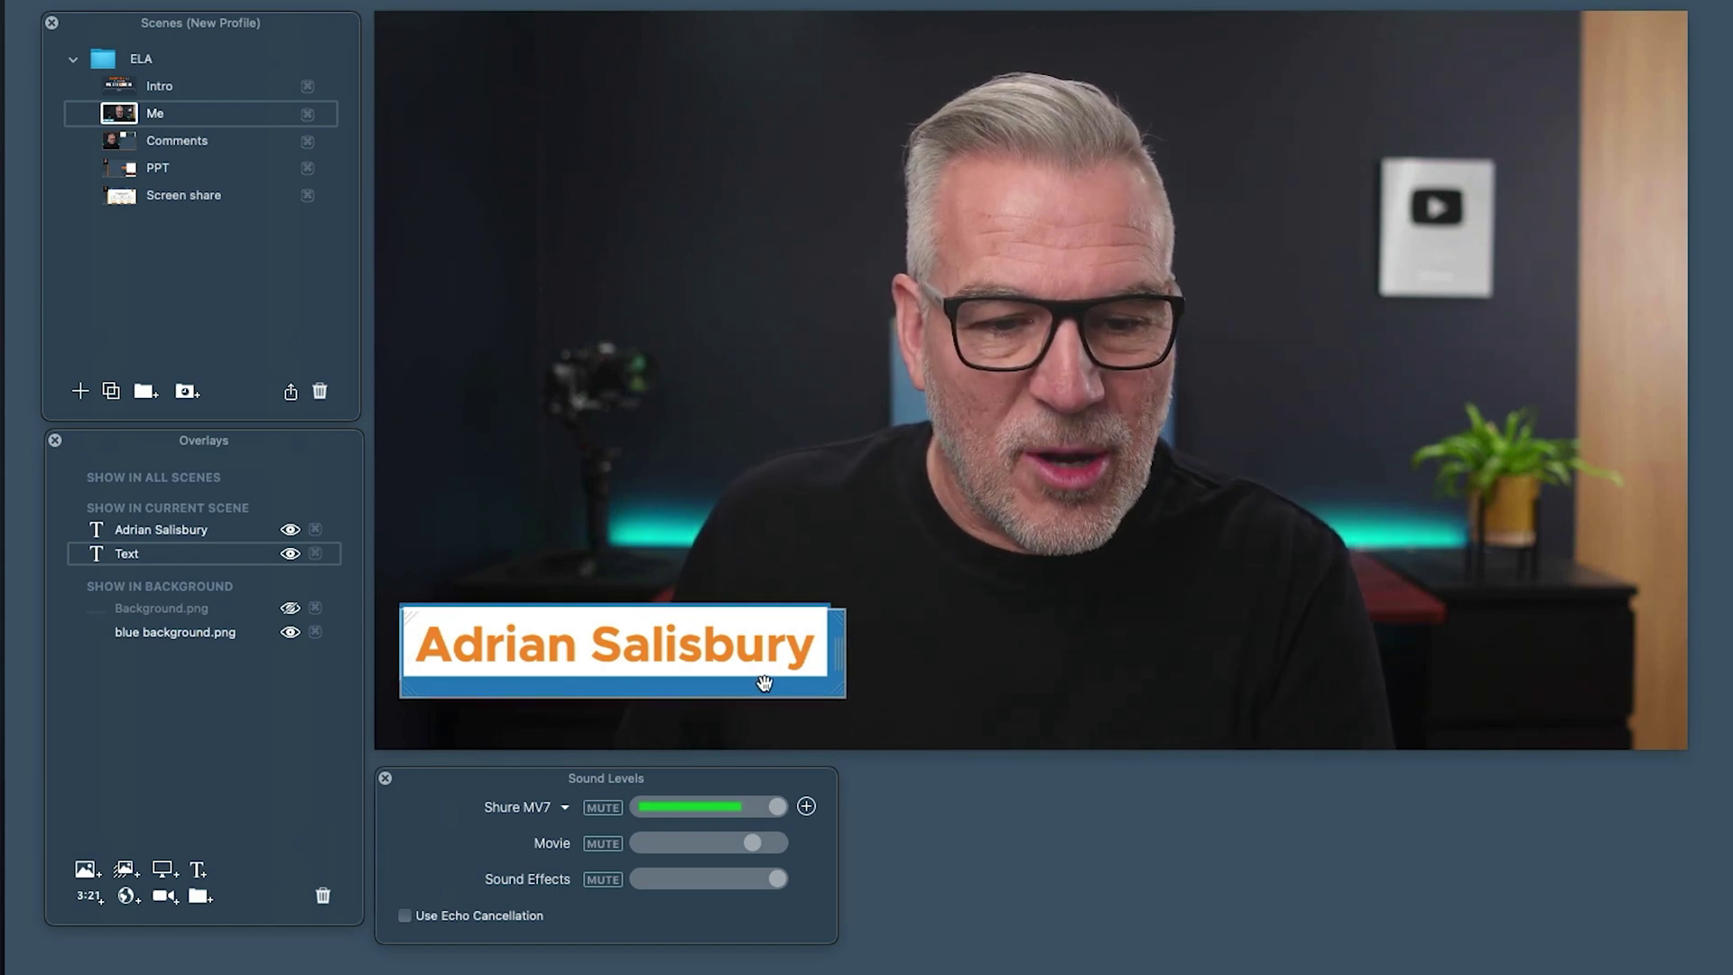
Nudge the blue block right so it peeks beside the name, then edit the name overlay
left_click_drag(767, 689, 954, 677)
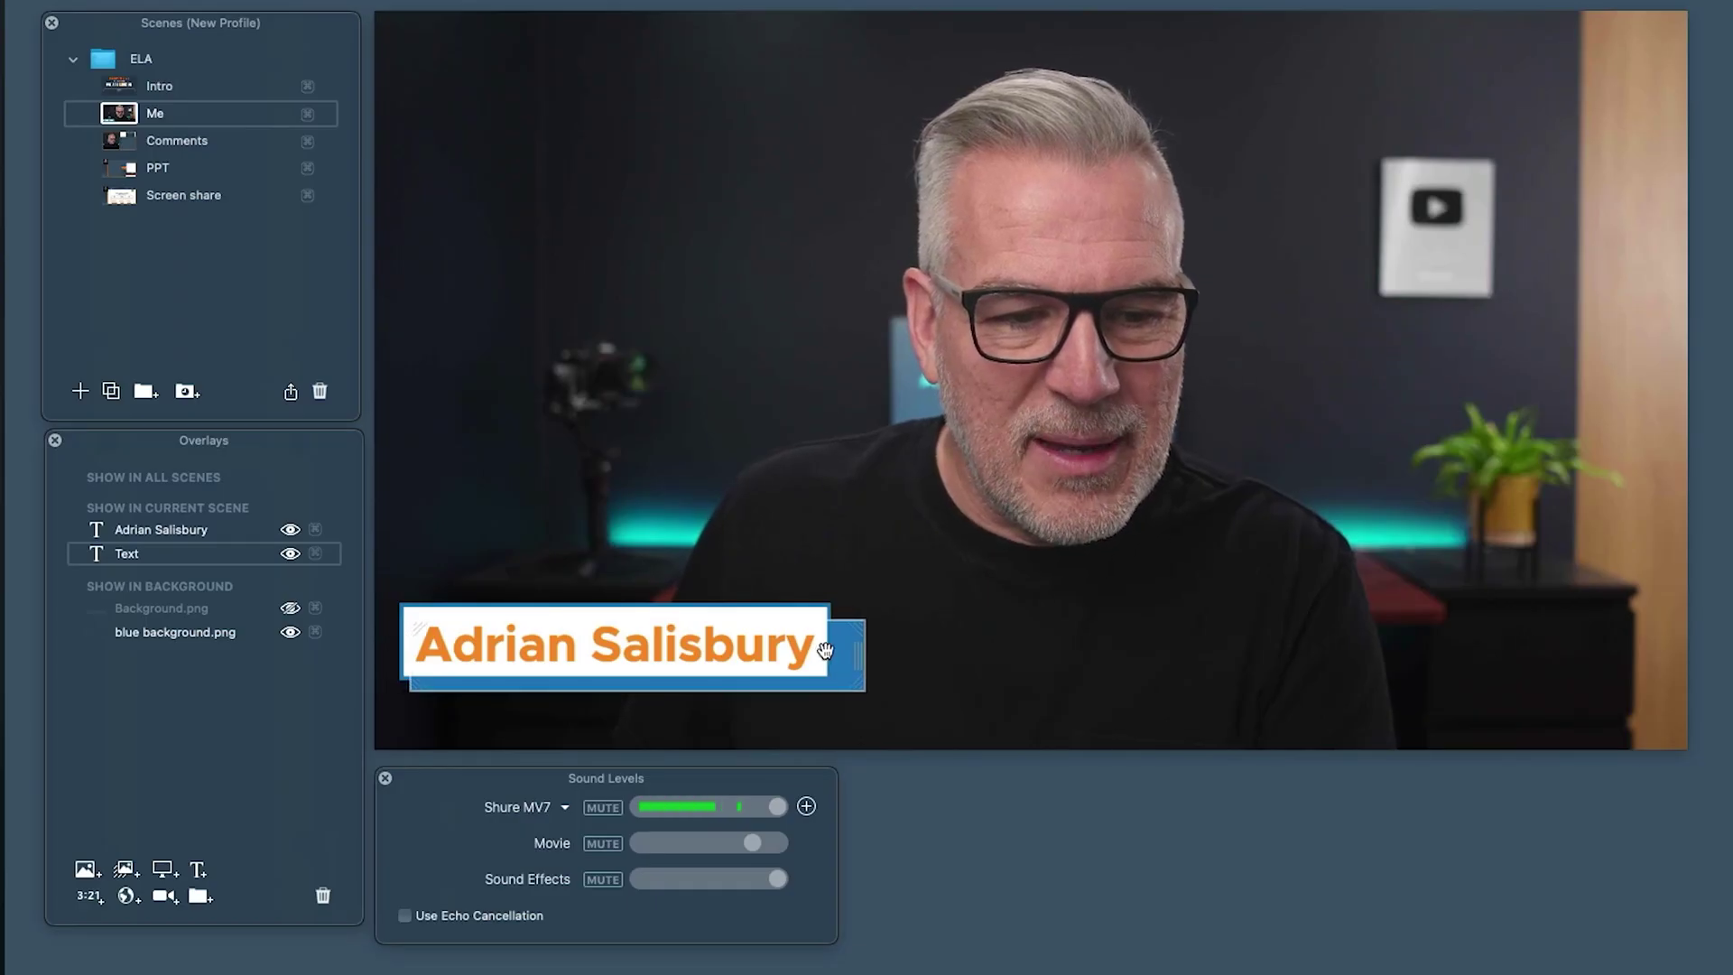
mouse_move(855, 656)
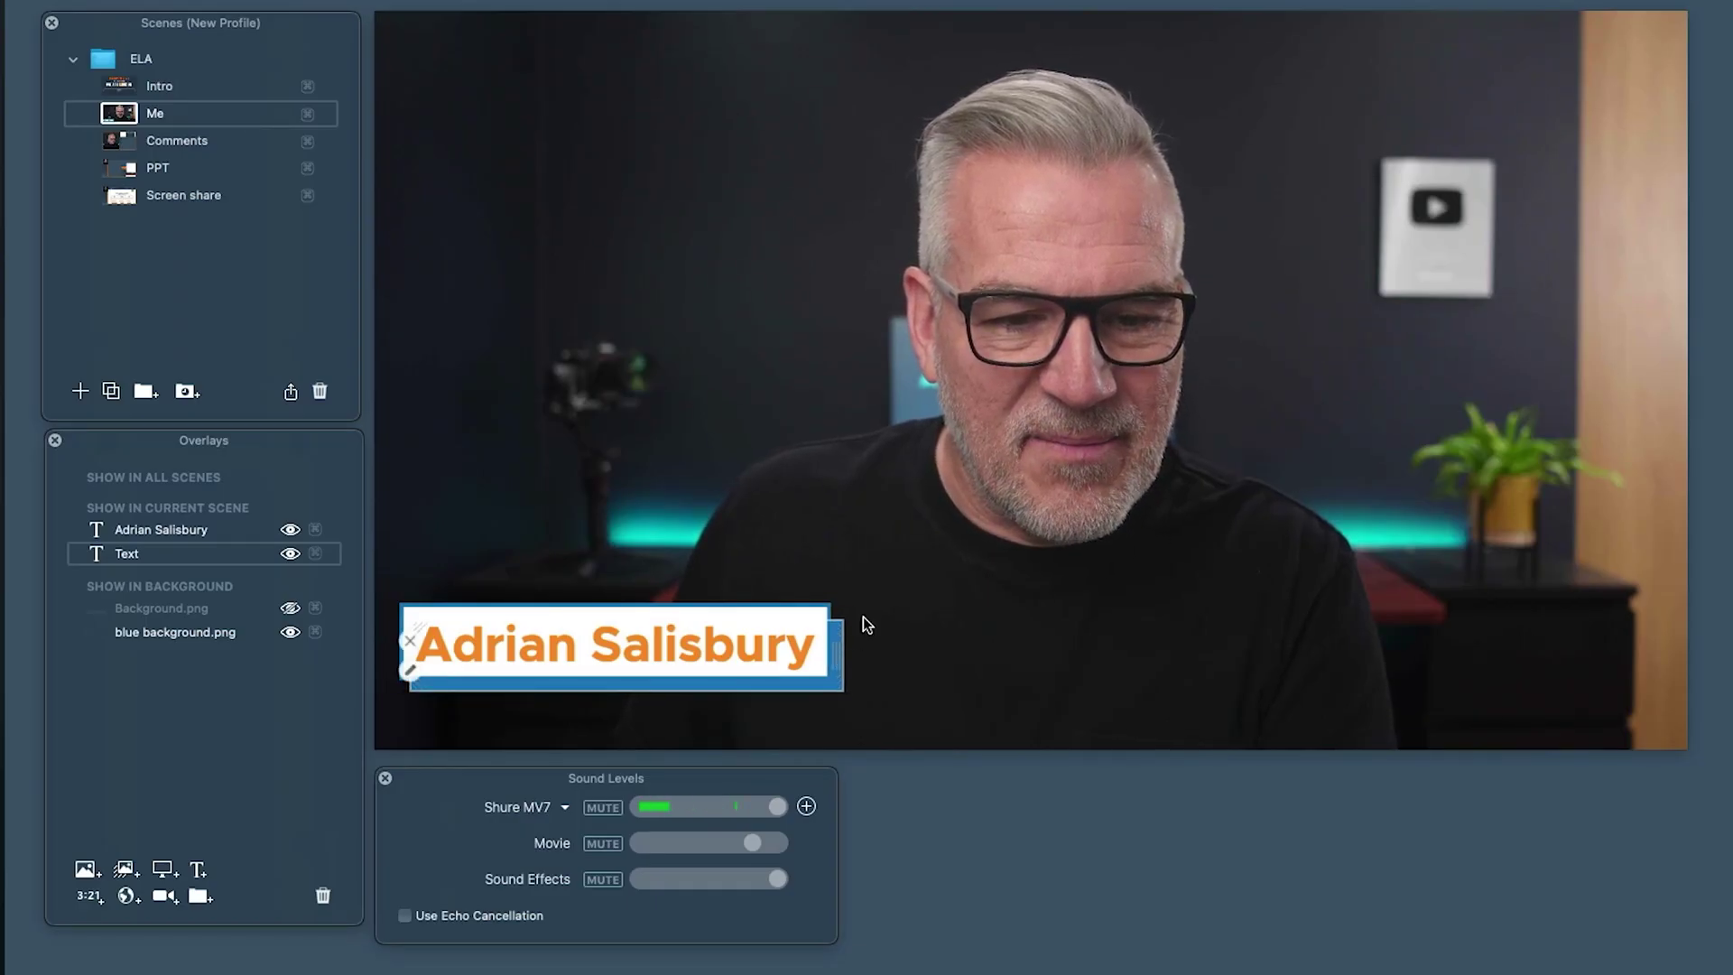
mouse_move(495, 637)
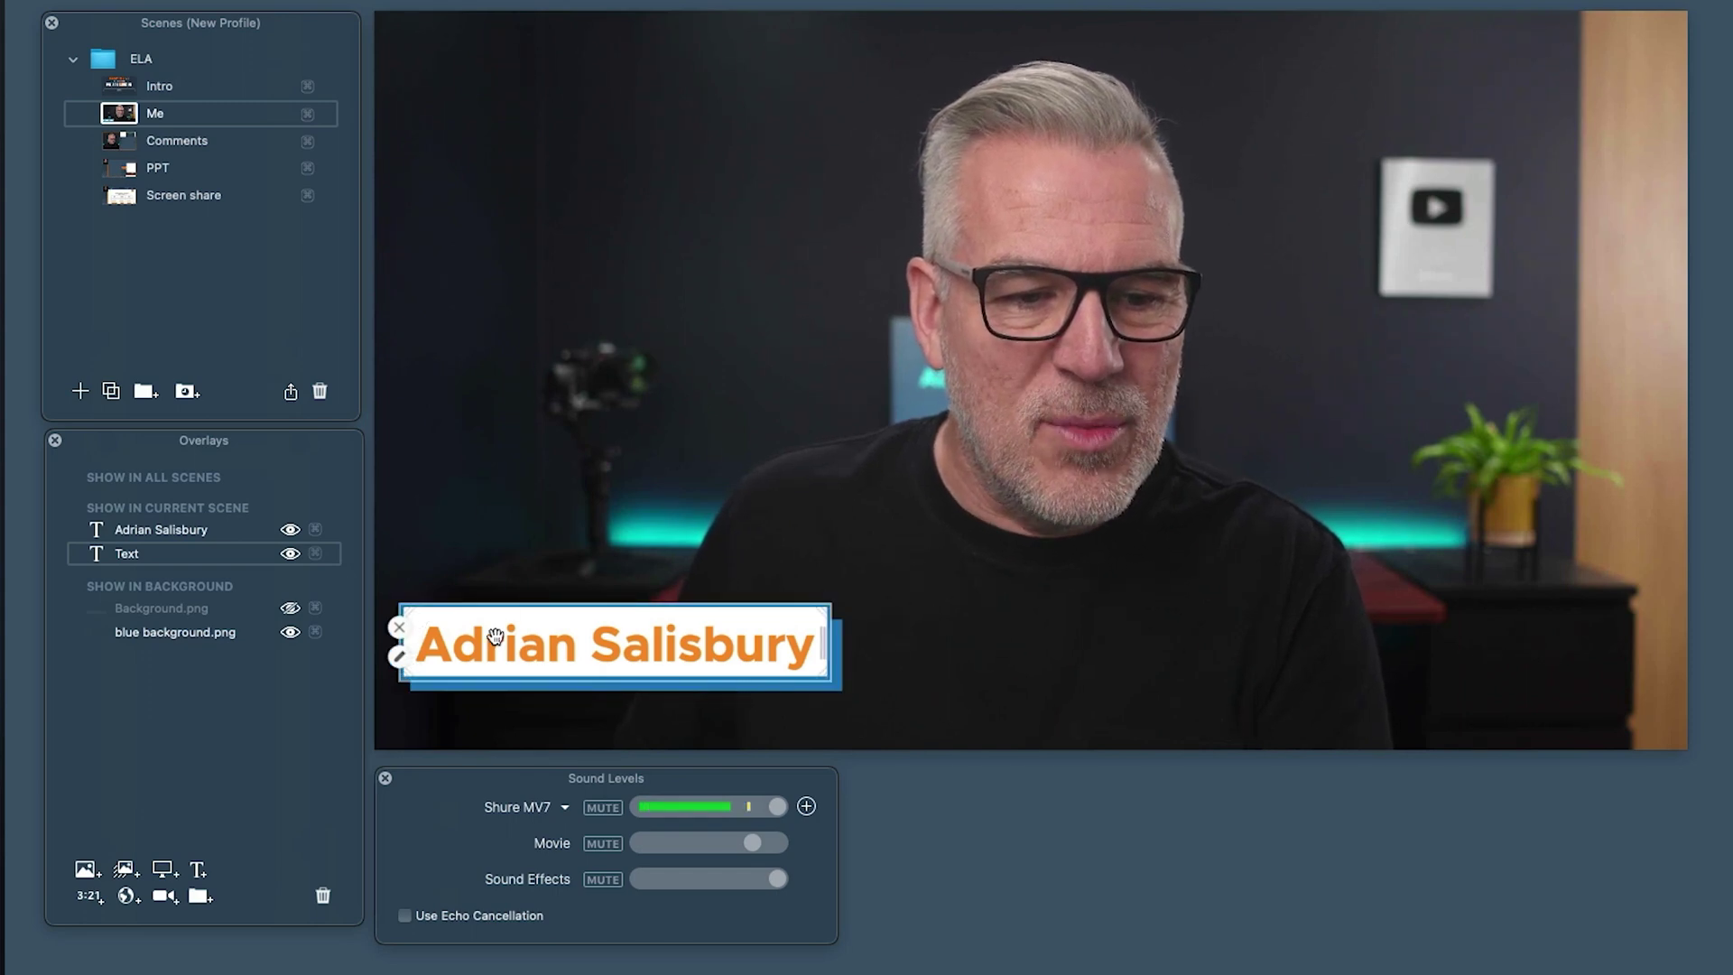
left_click(398, 658)
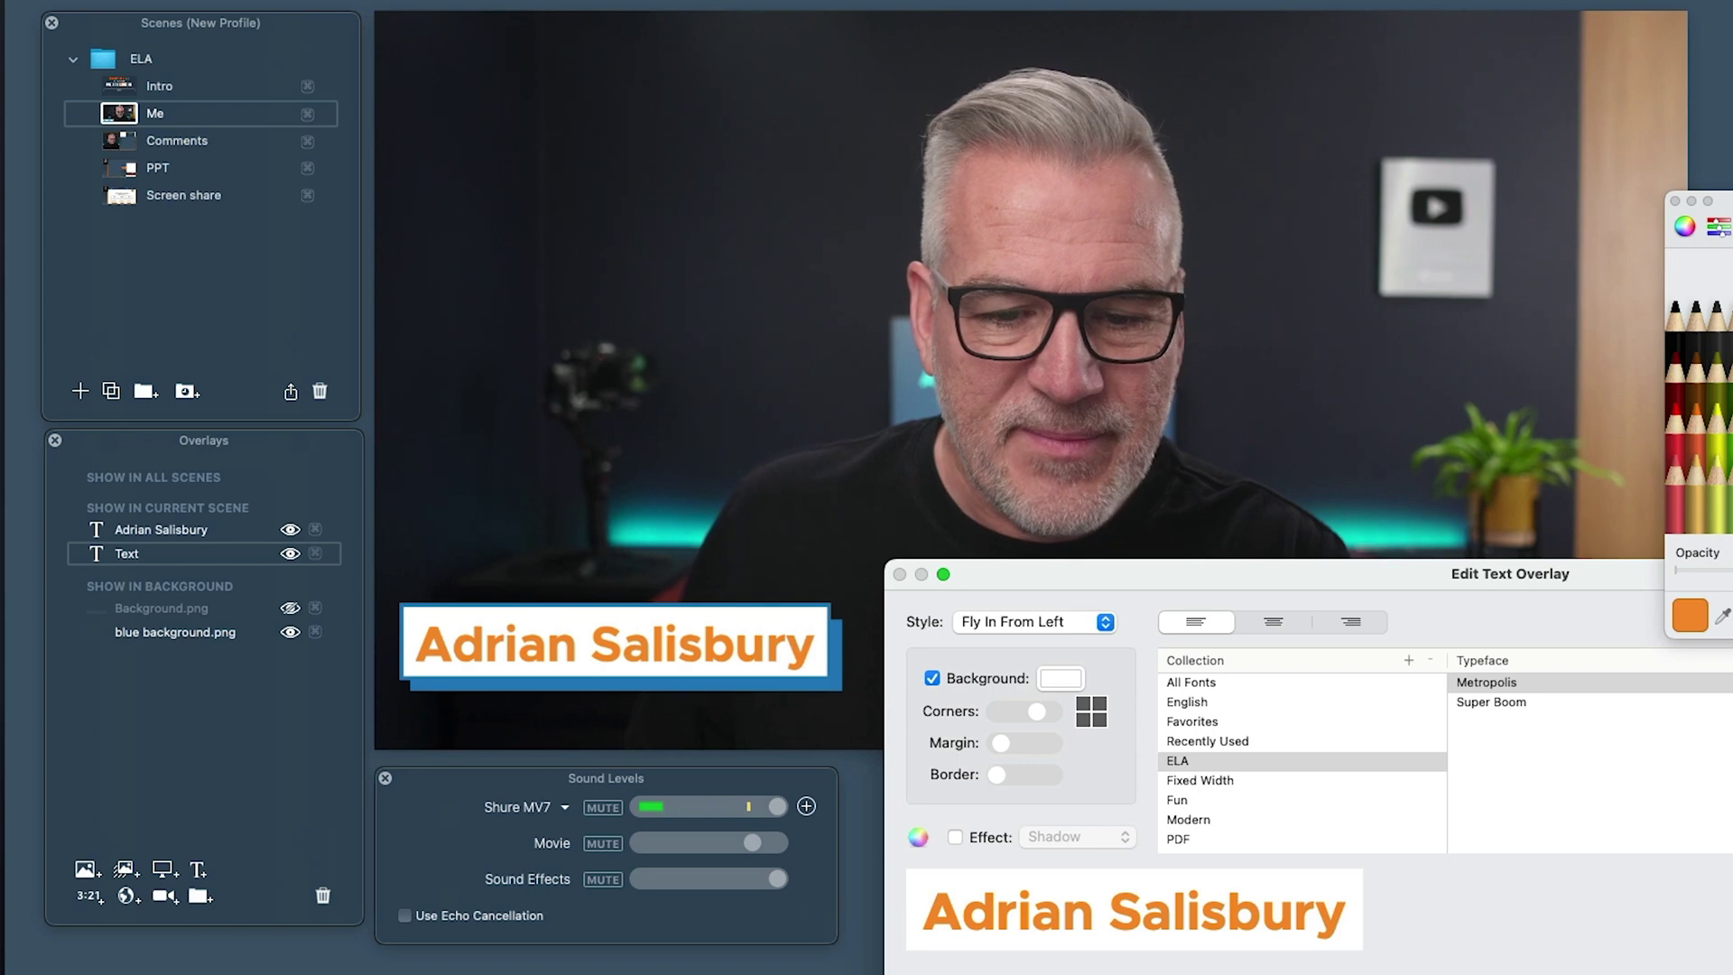
Close the name settings and set the blue block's entrance style to Fly In From Left
left_click(1102, 465)
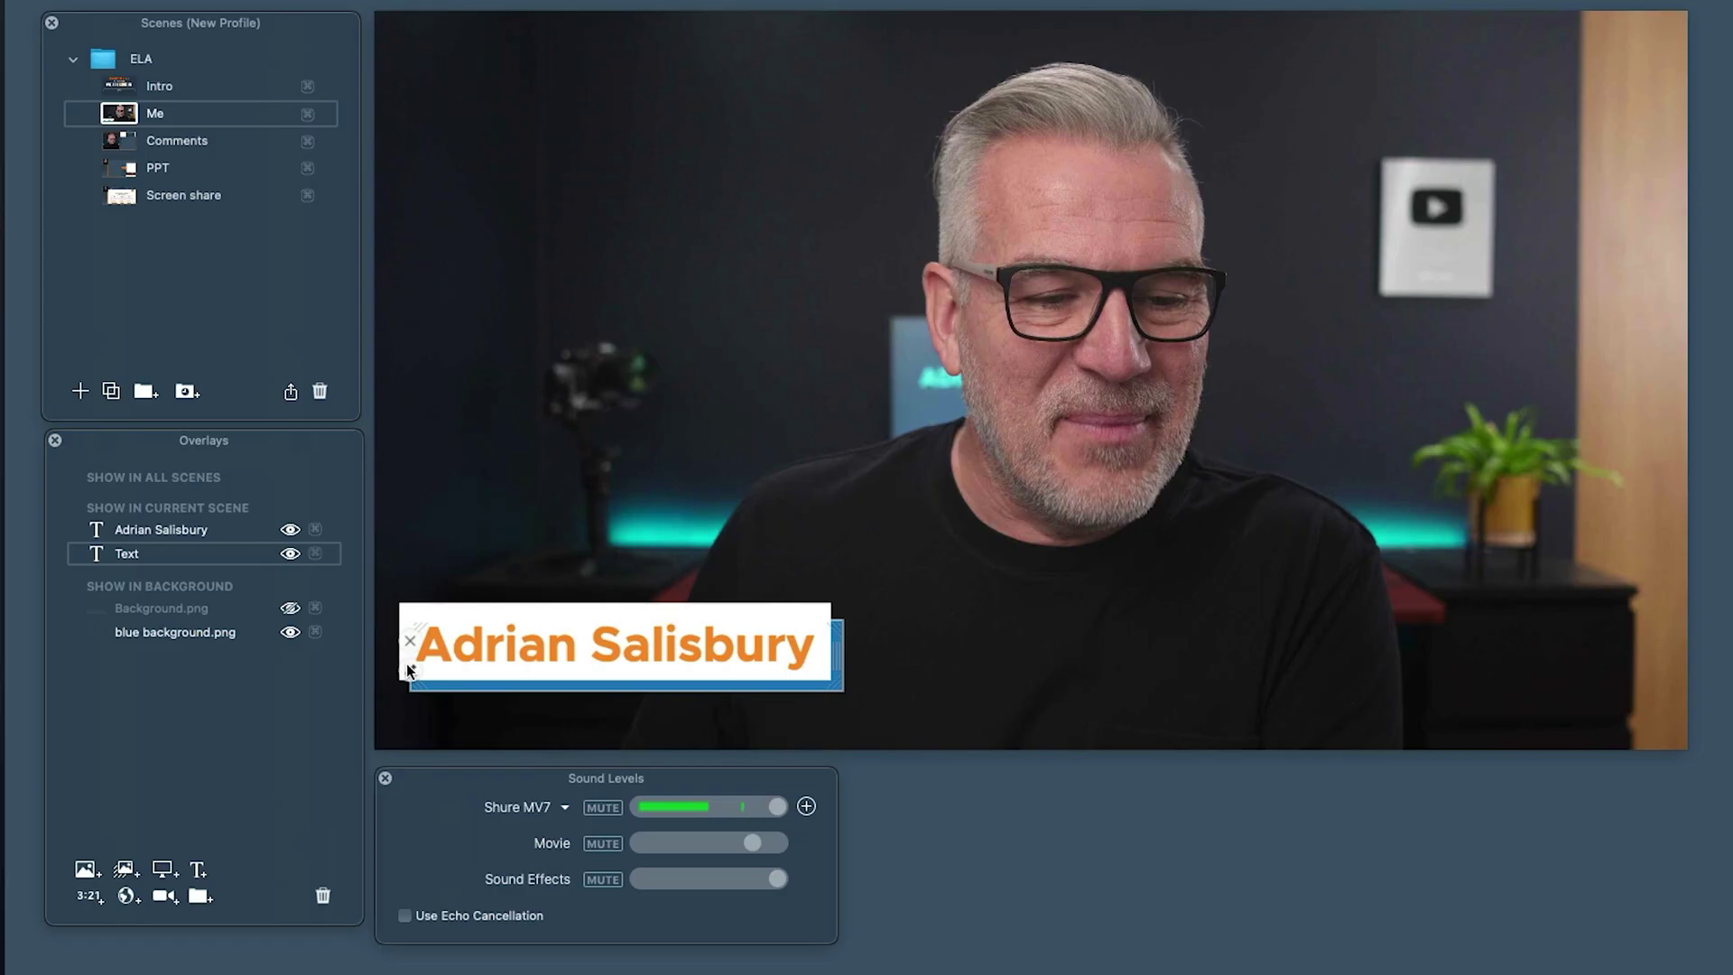
double_click(405, 666)
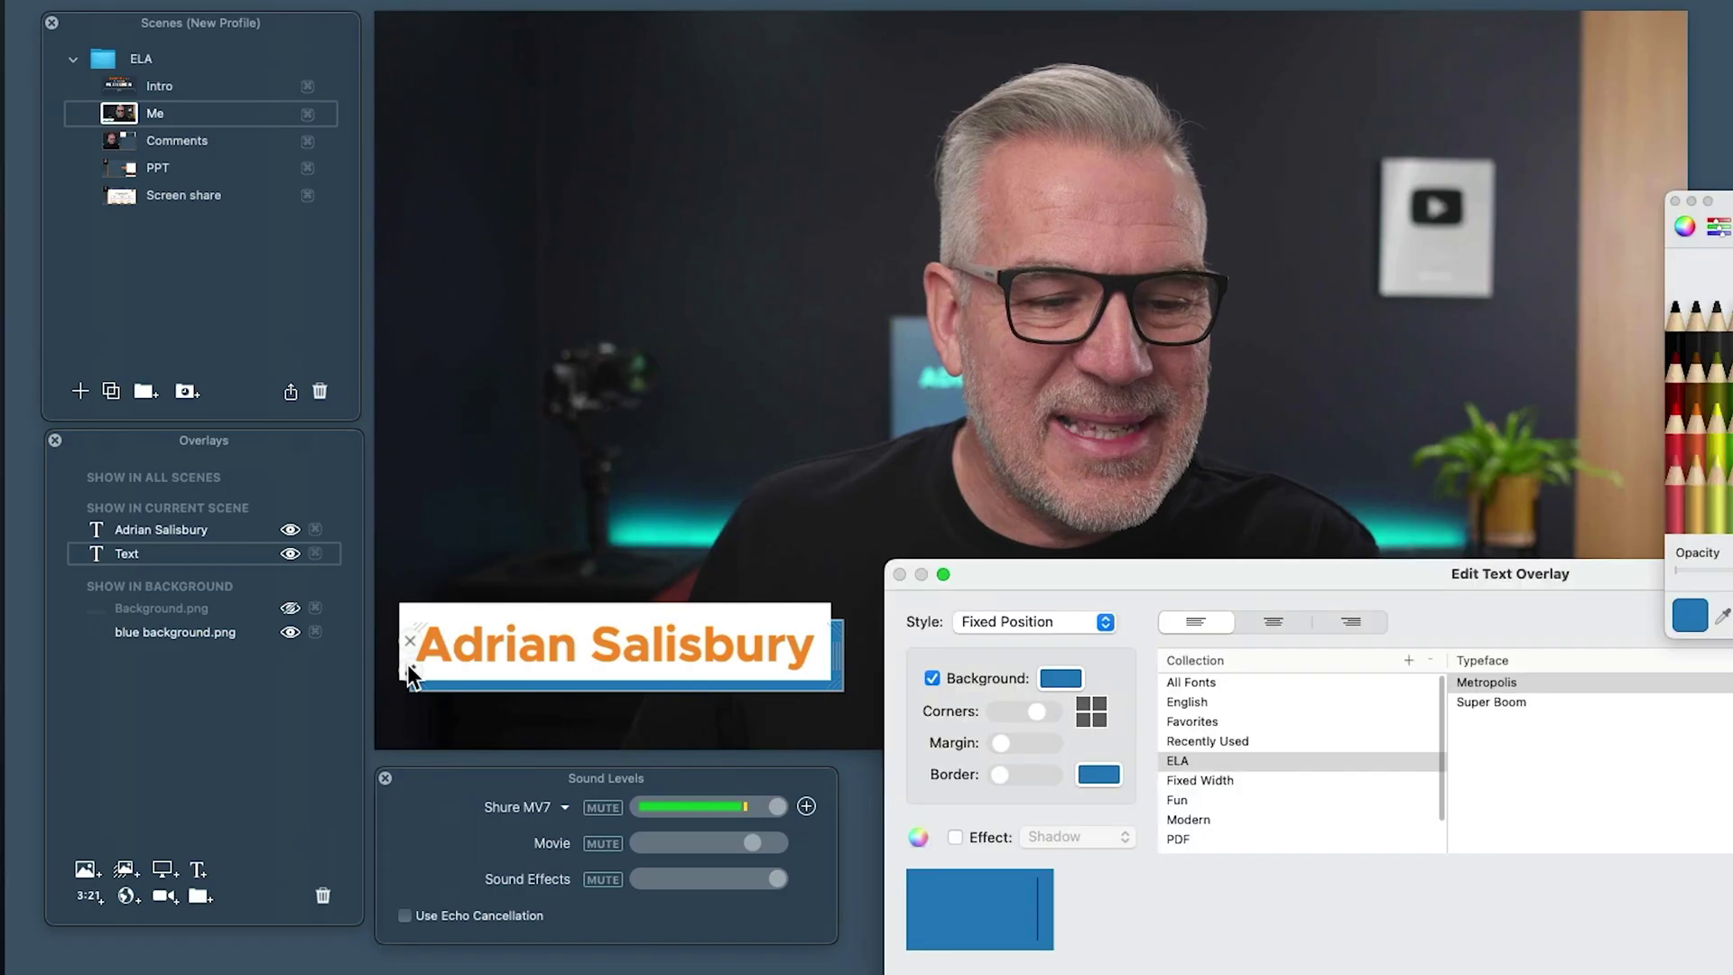
left_click(1016, 621)
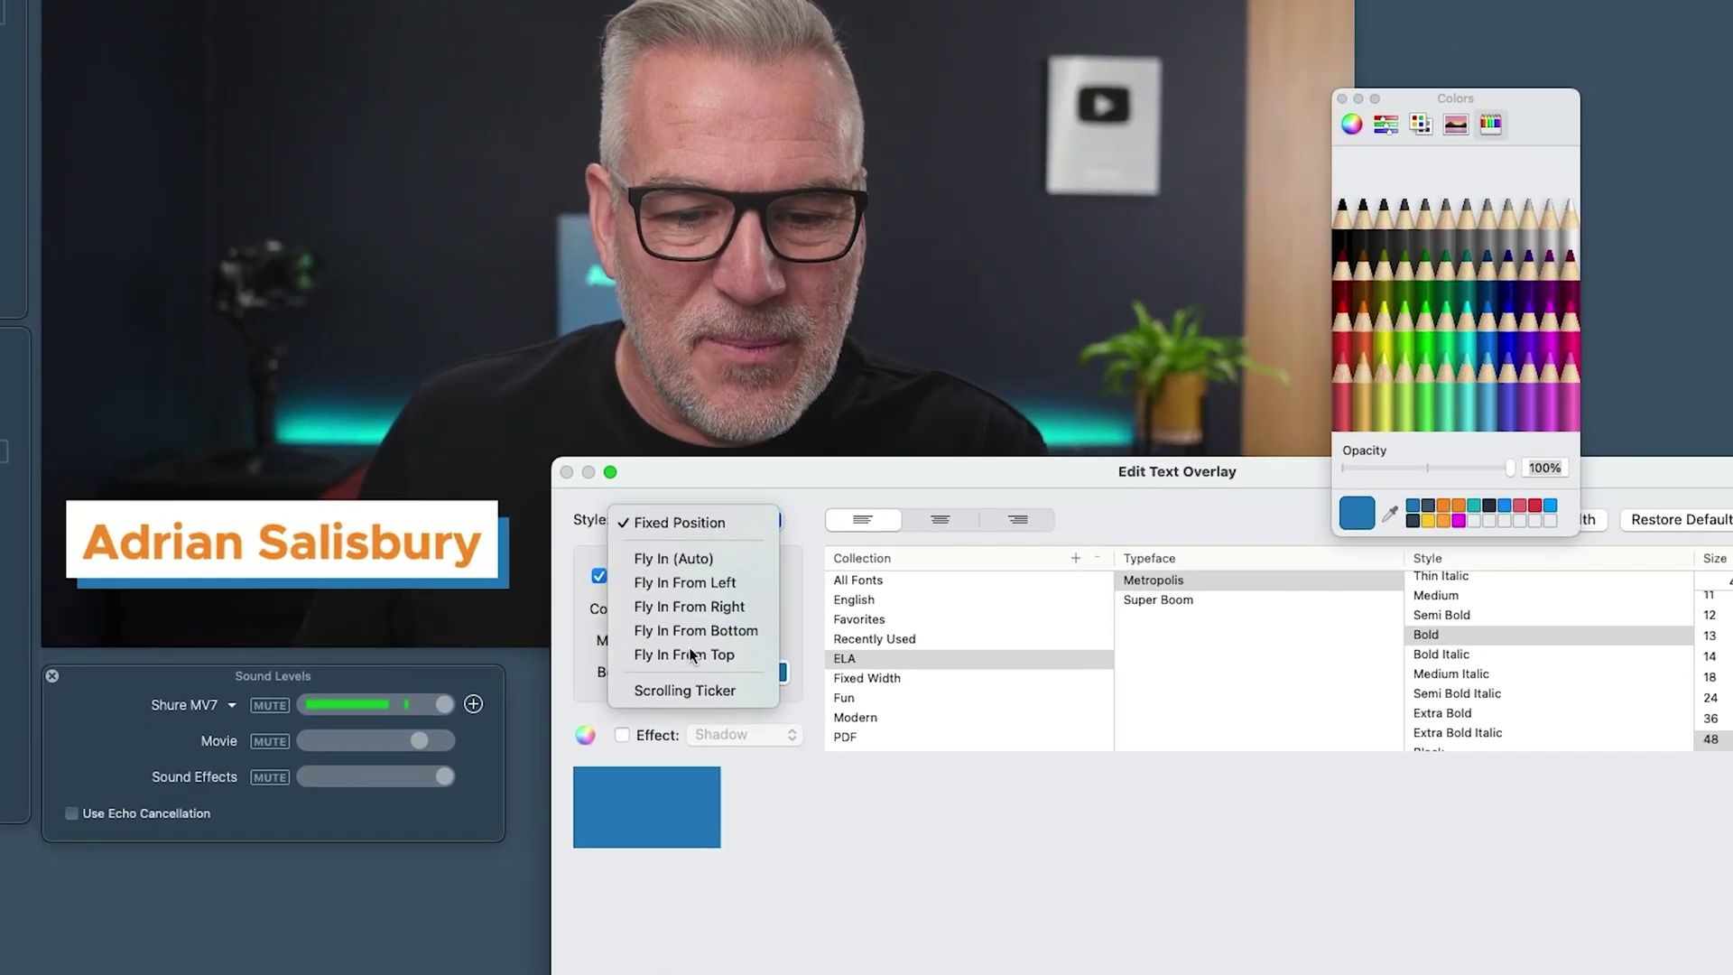
left_click(889, 643)
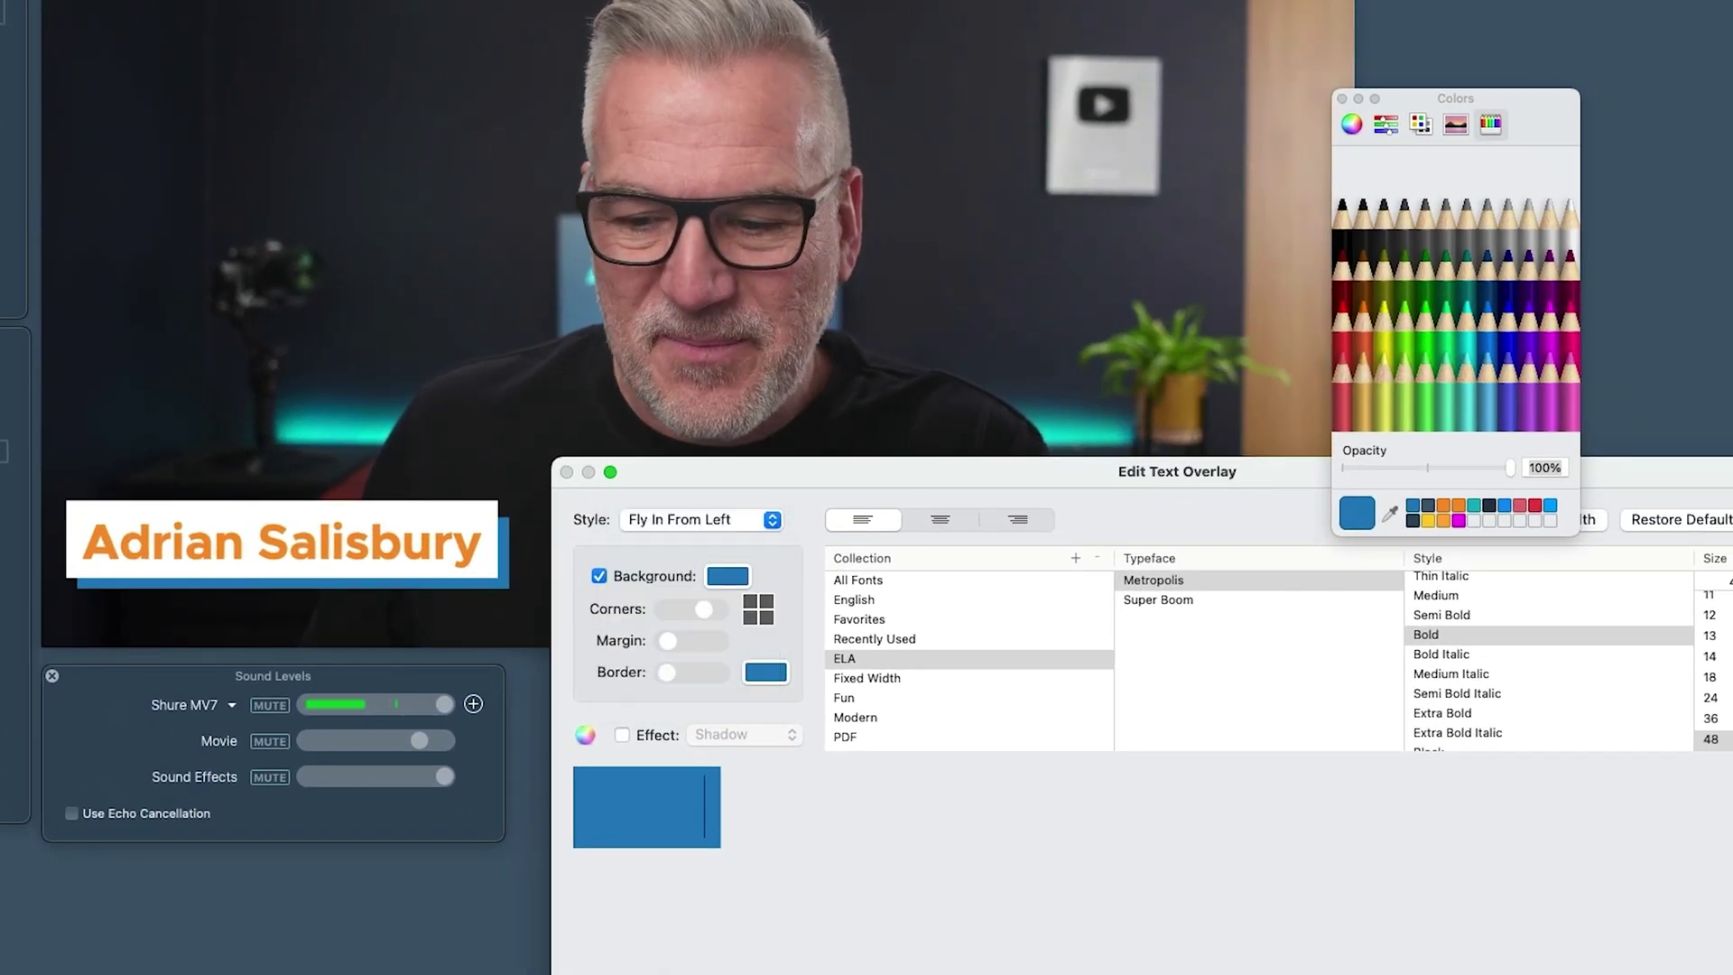
key("Return")
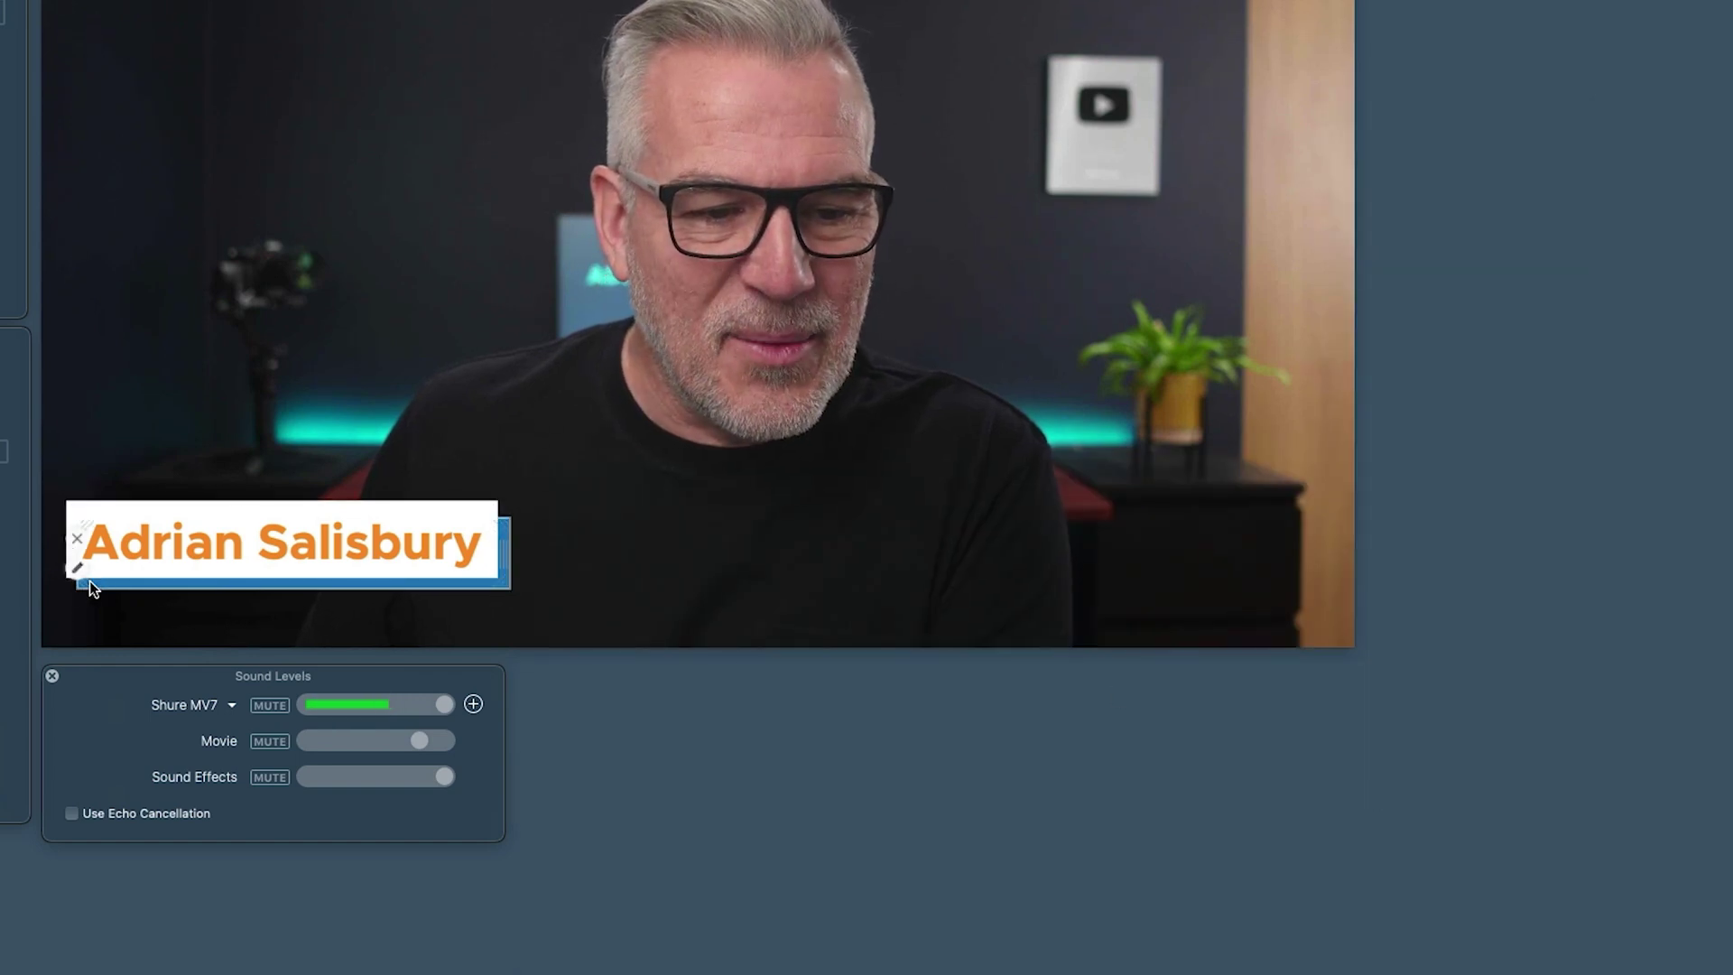
Reopen the blue block and name overlay settings to compare their animations
double_click(89, 582)
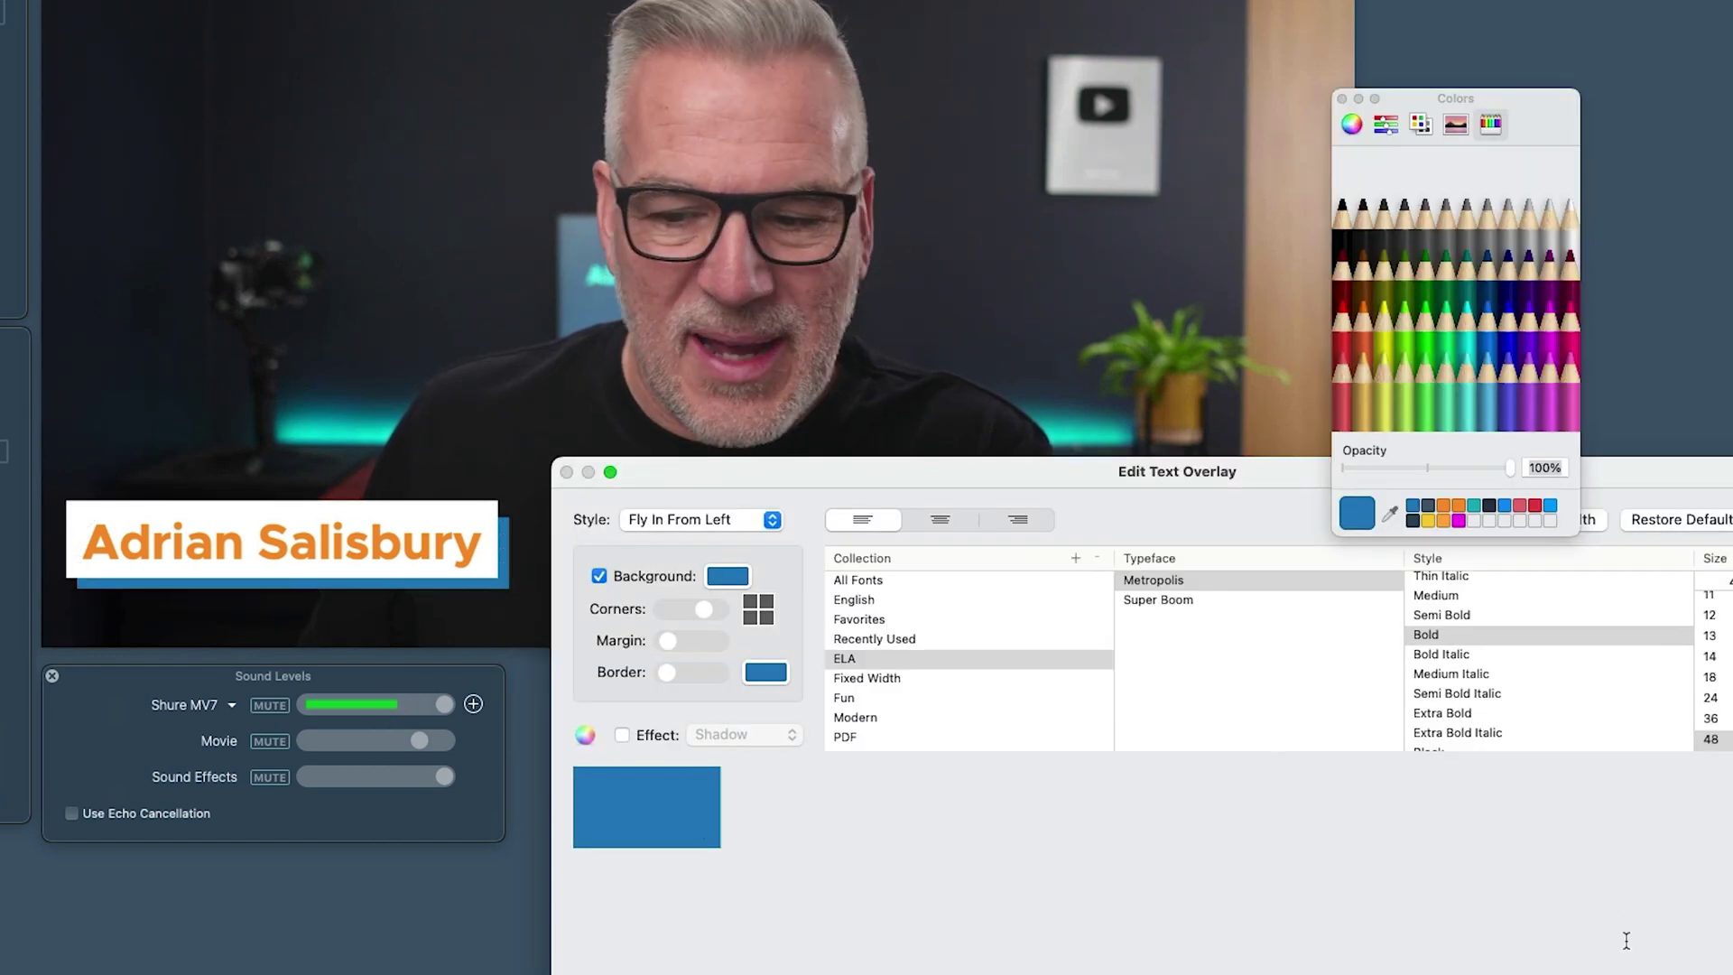
key("Return")
double_click(372, 505)
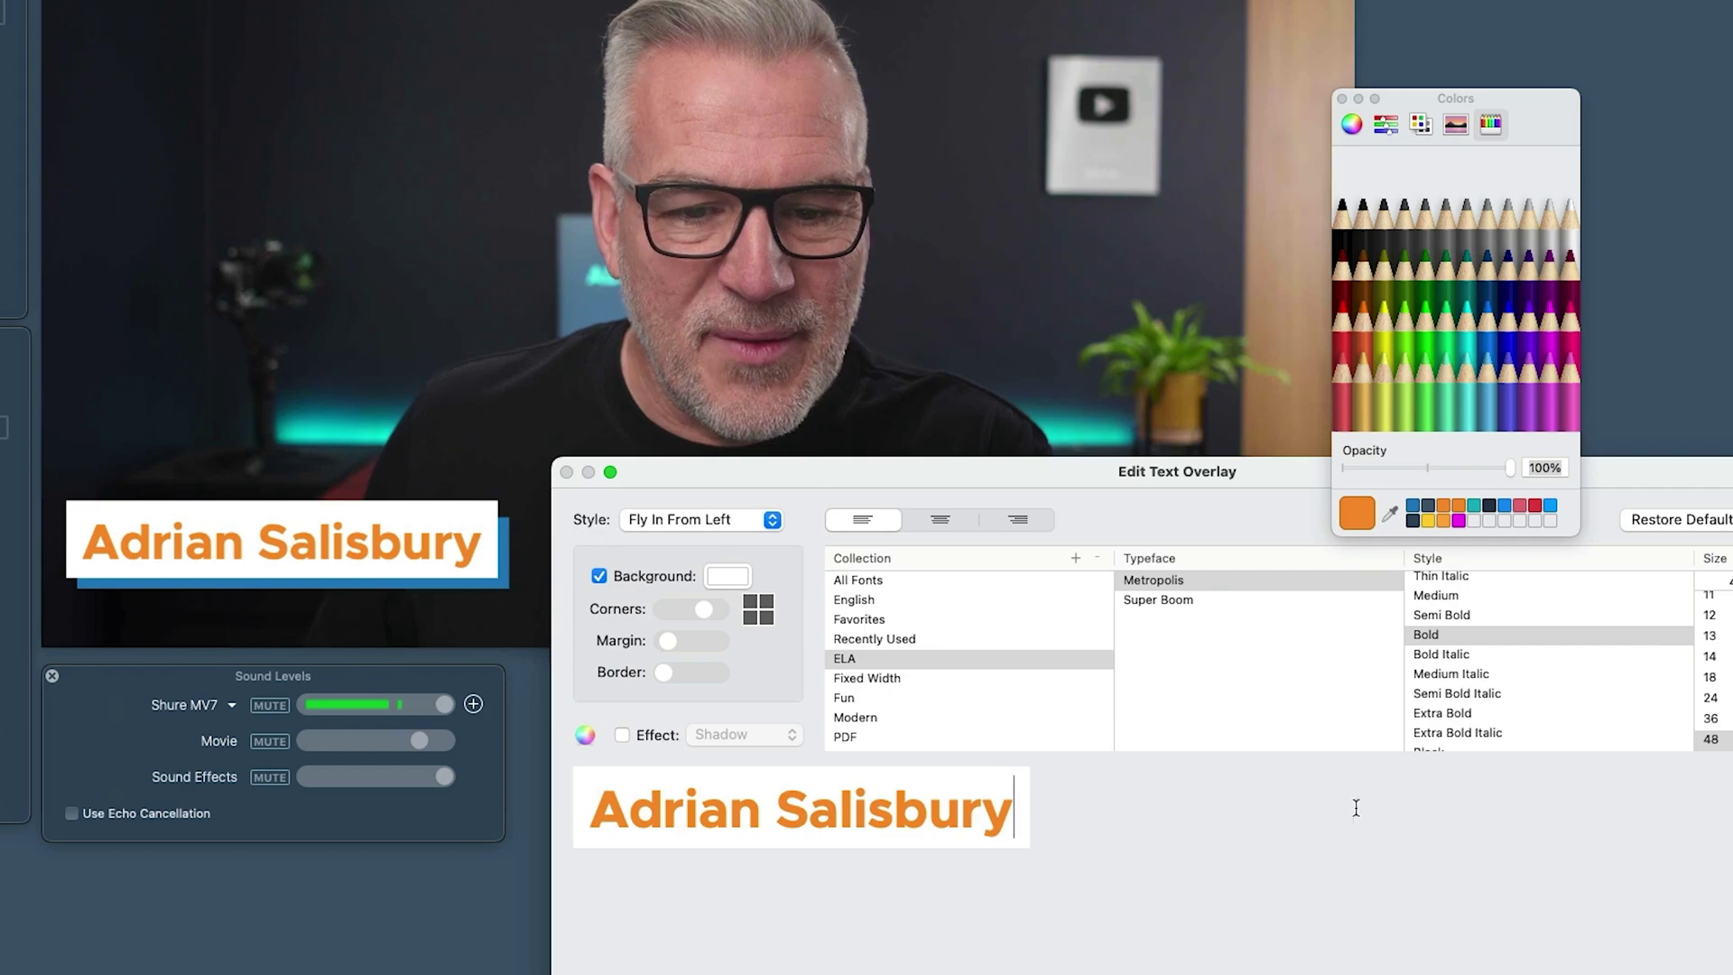
key("Return")
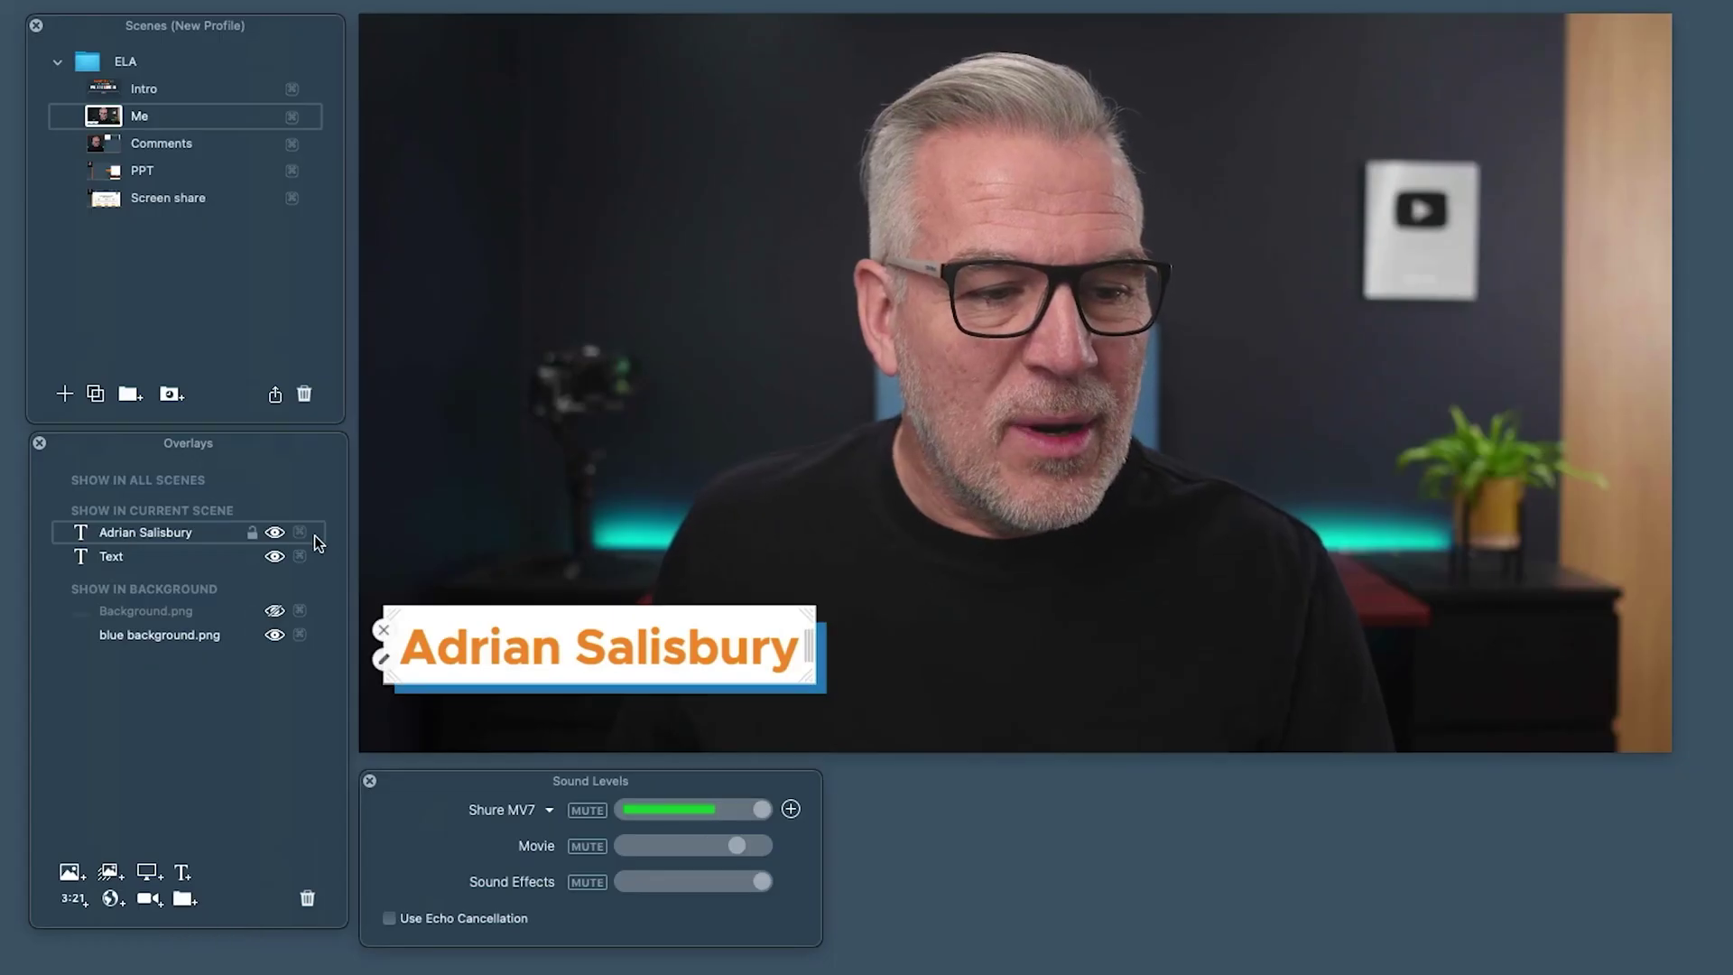
Replay the lower third, then create an overlay group named Name holding both overlays
left_click(274, 554)
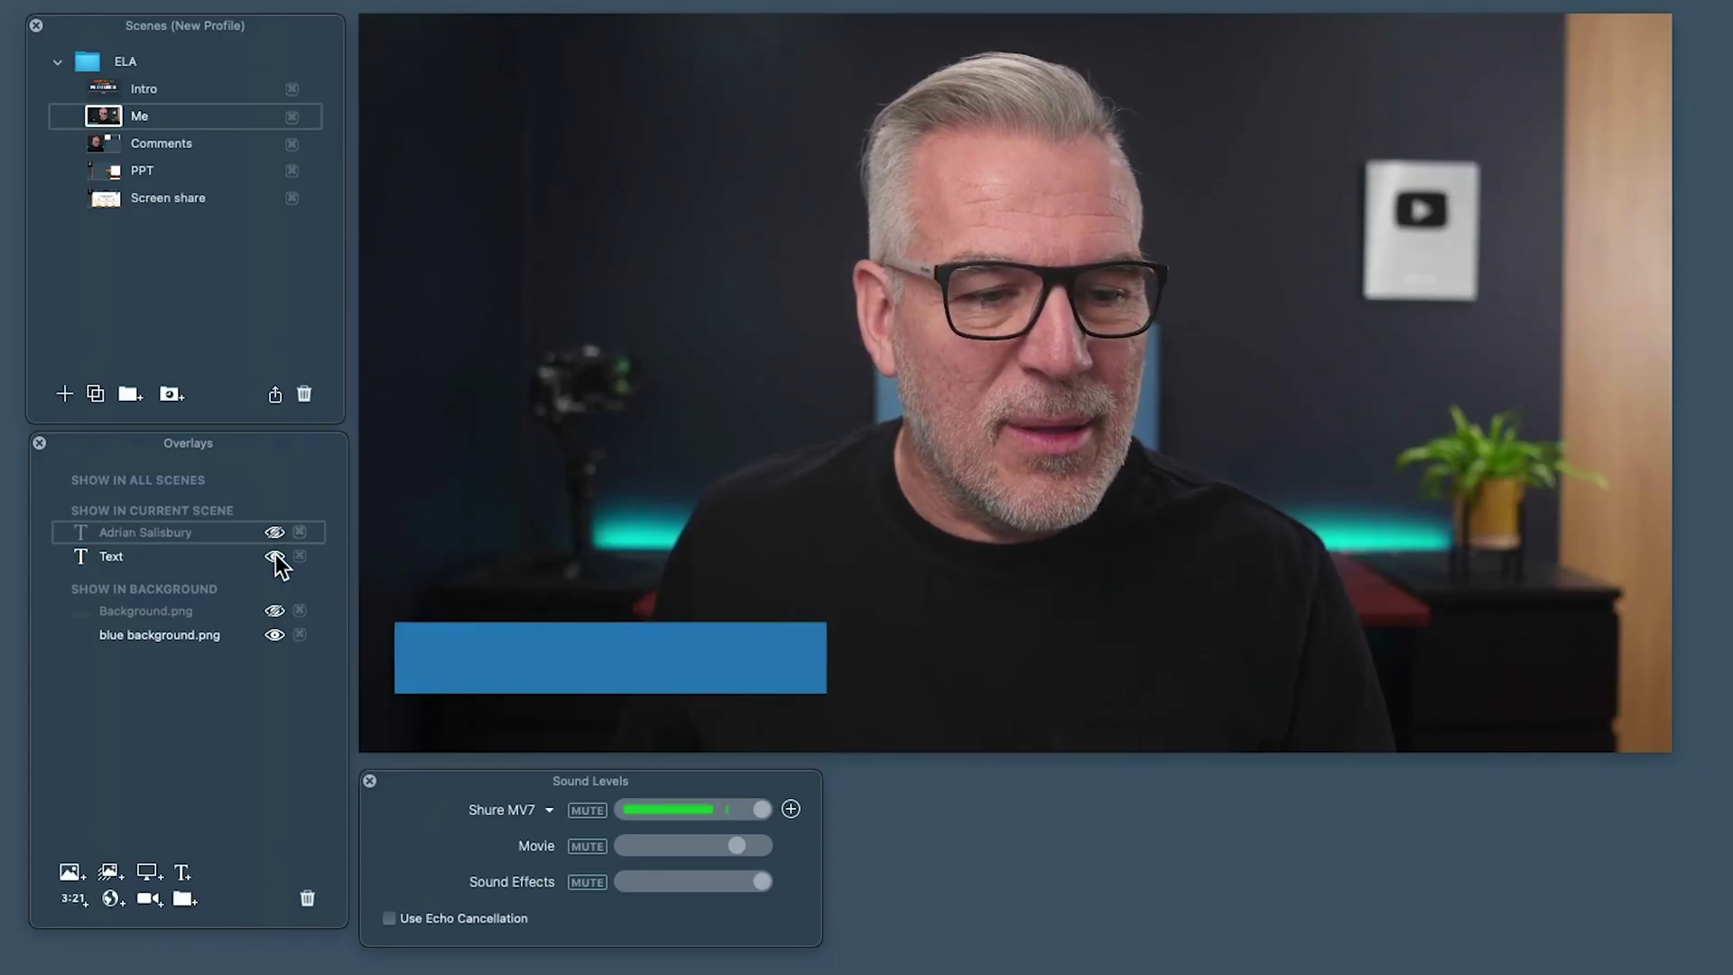
left_click(275, 533)
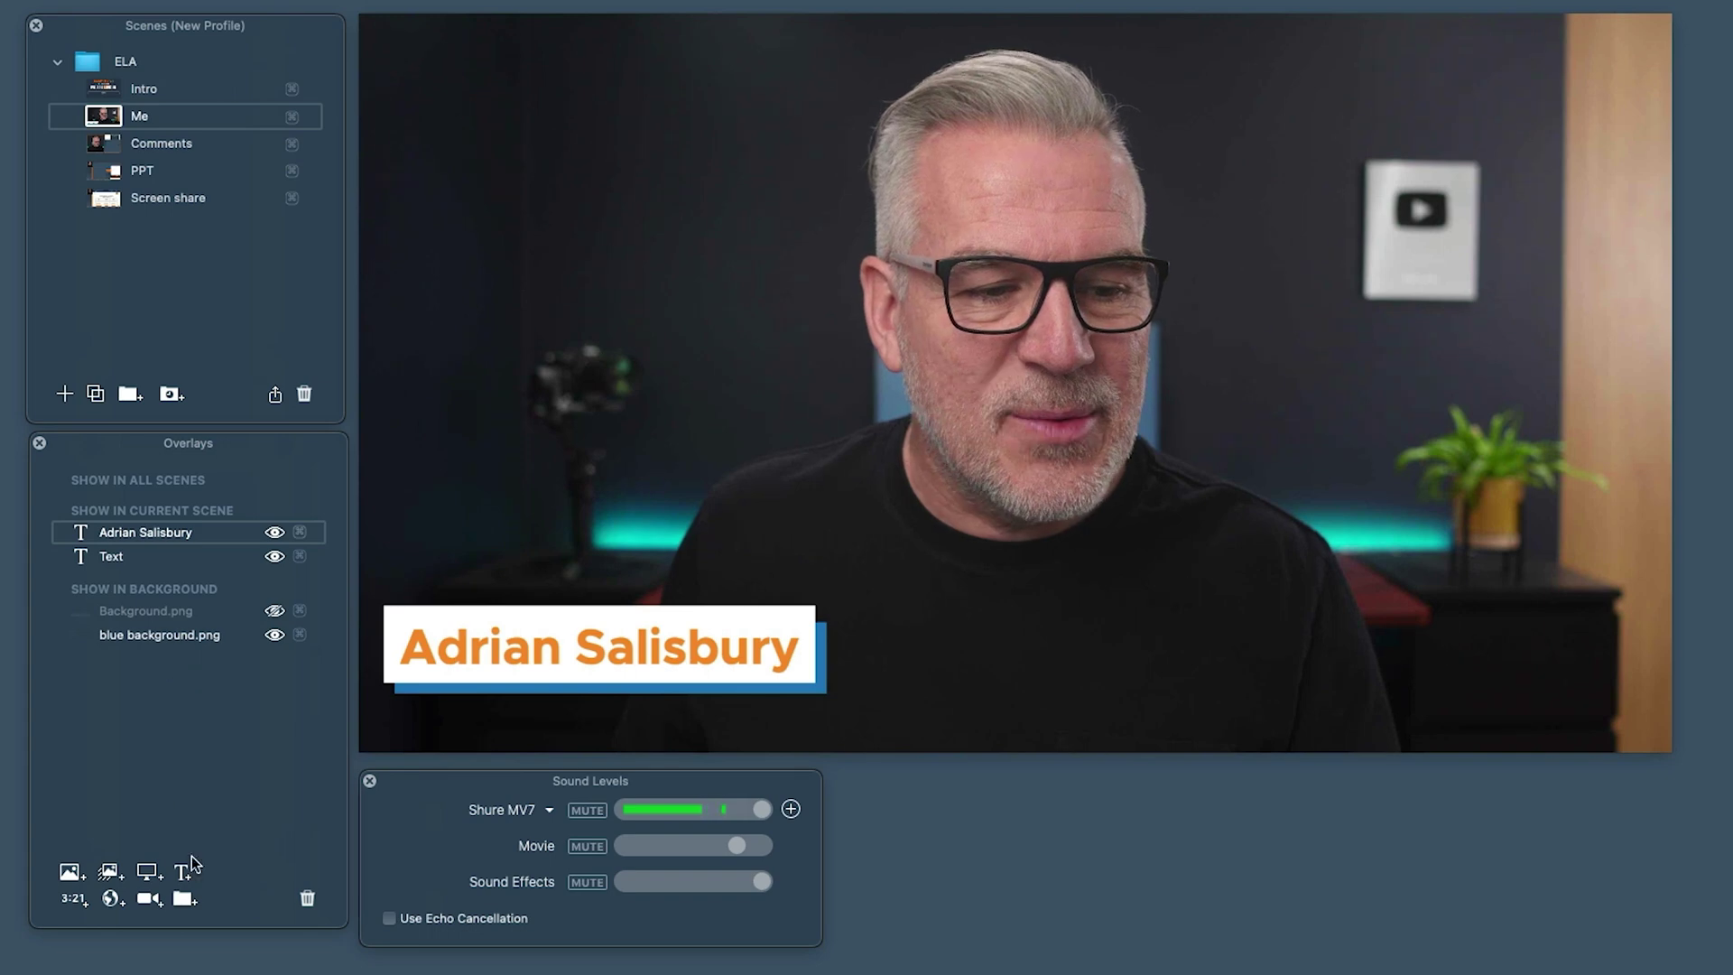
left_click(183, 899)
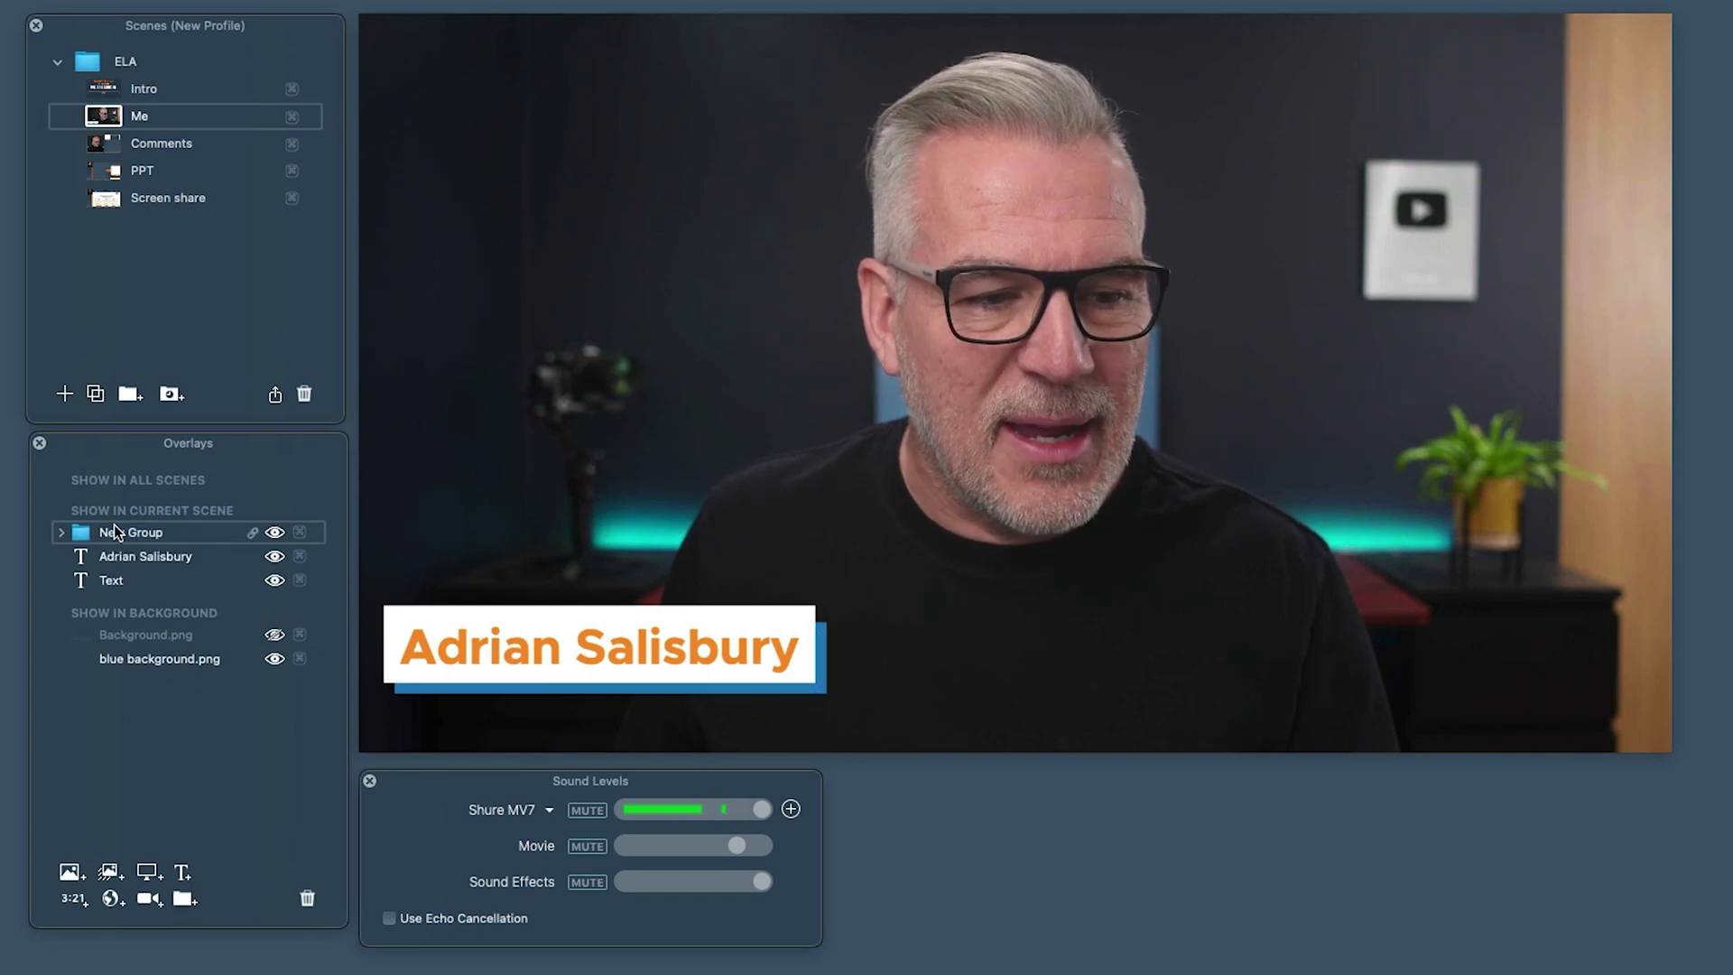
double_click(114, 532)
type("Name")
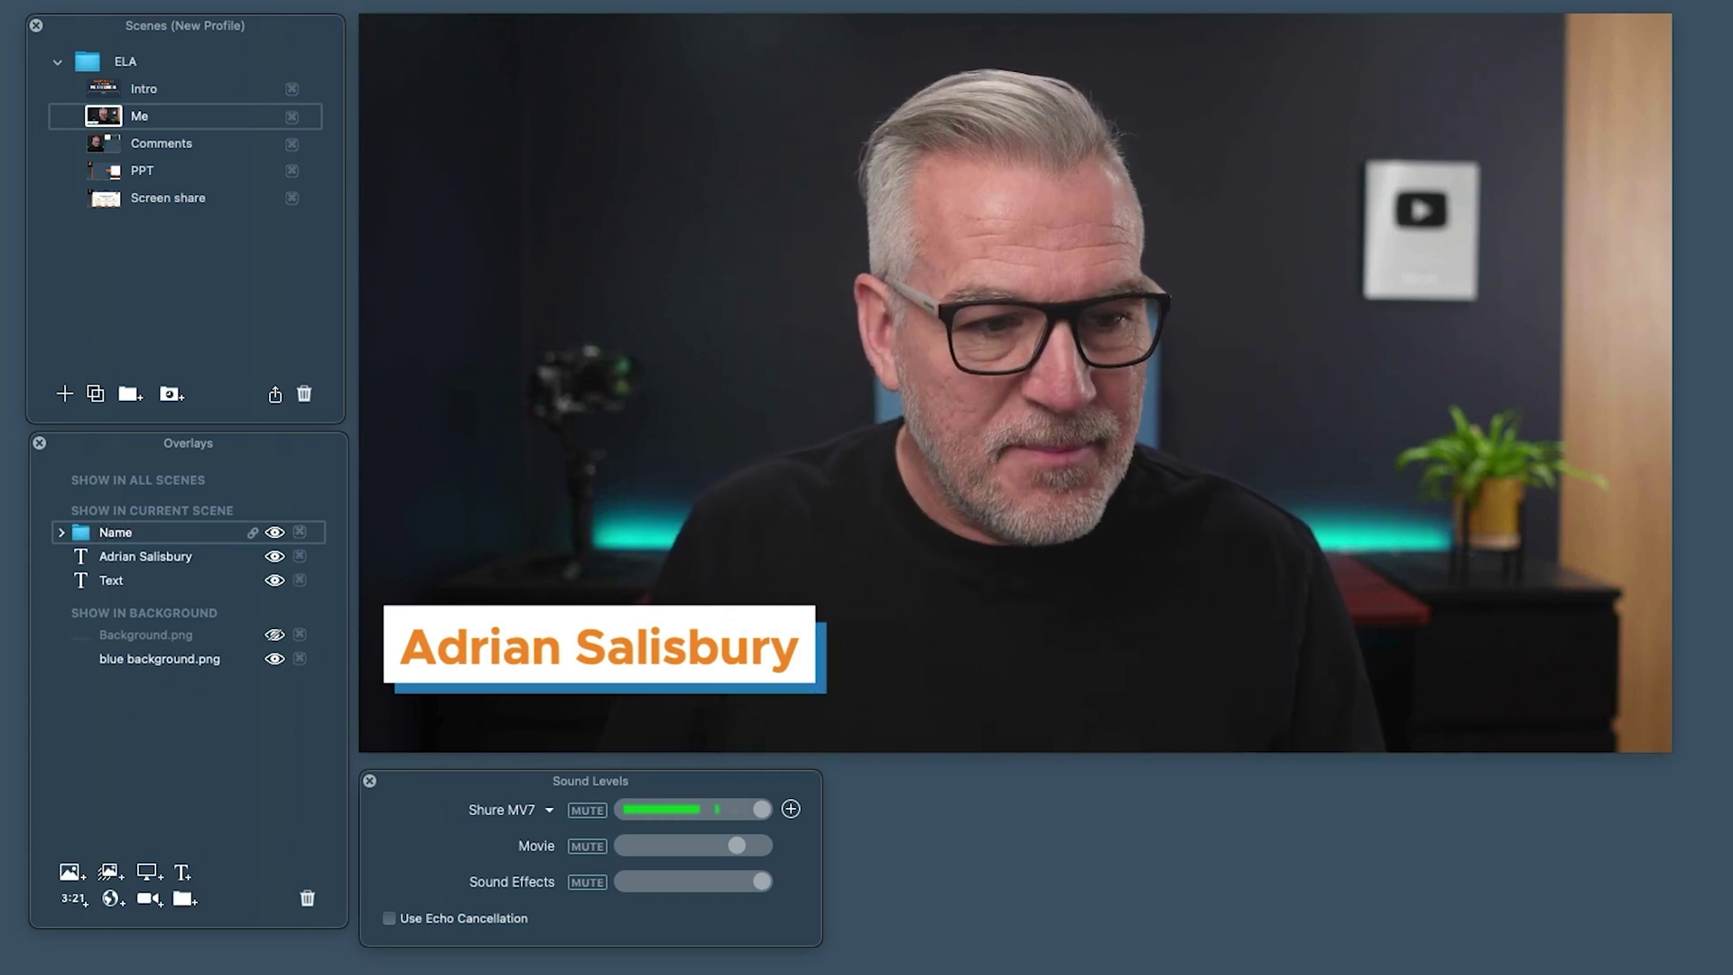
mouse_move(101, 554)
left_mouse_down()
mouse_move(106, 540)
mouse_move(115, 573)
left_mouse_up()
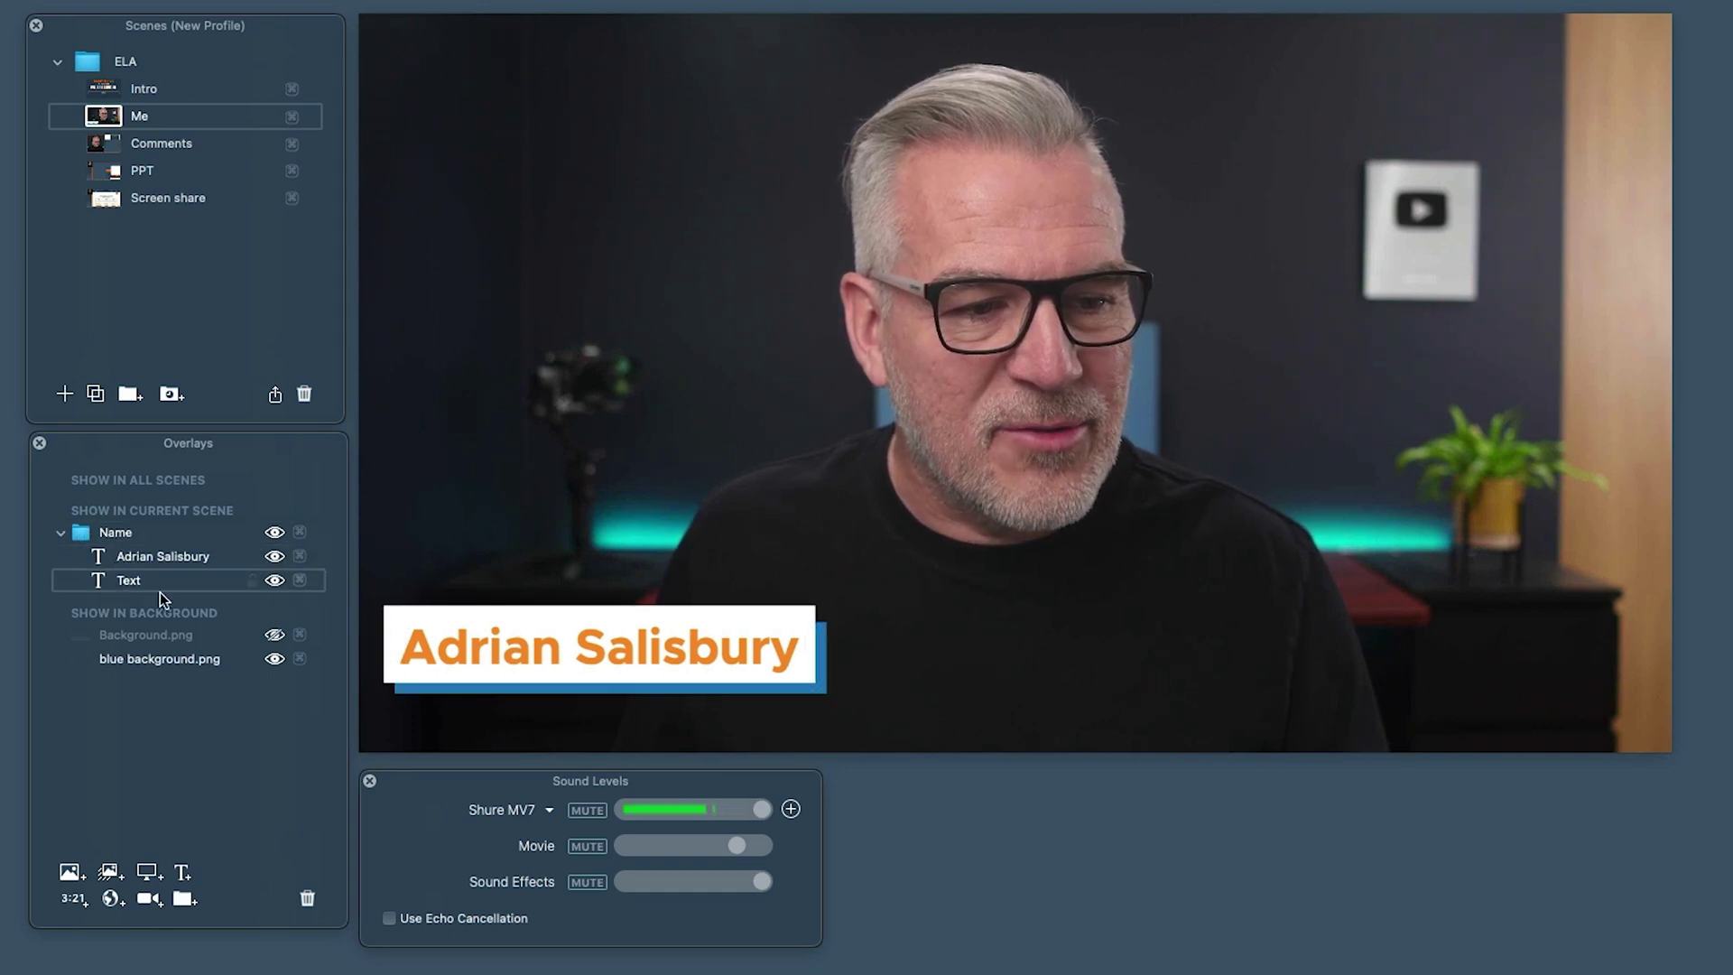
Toggle the Name group's visibility twice to test its fly-in entrance
left_click(275, 531)
left_click(274, 532)
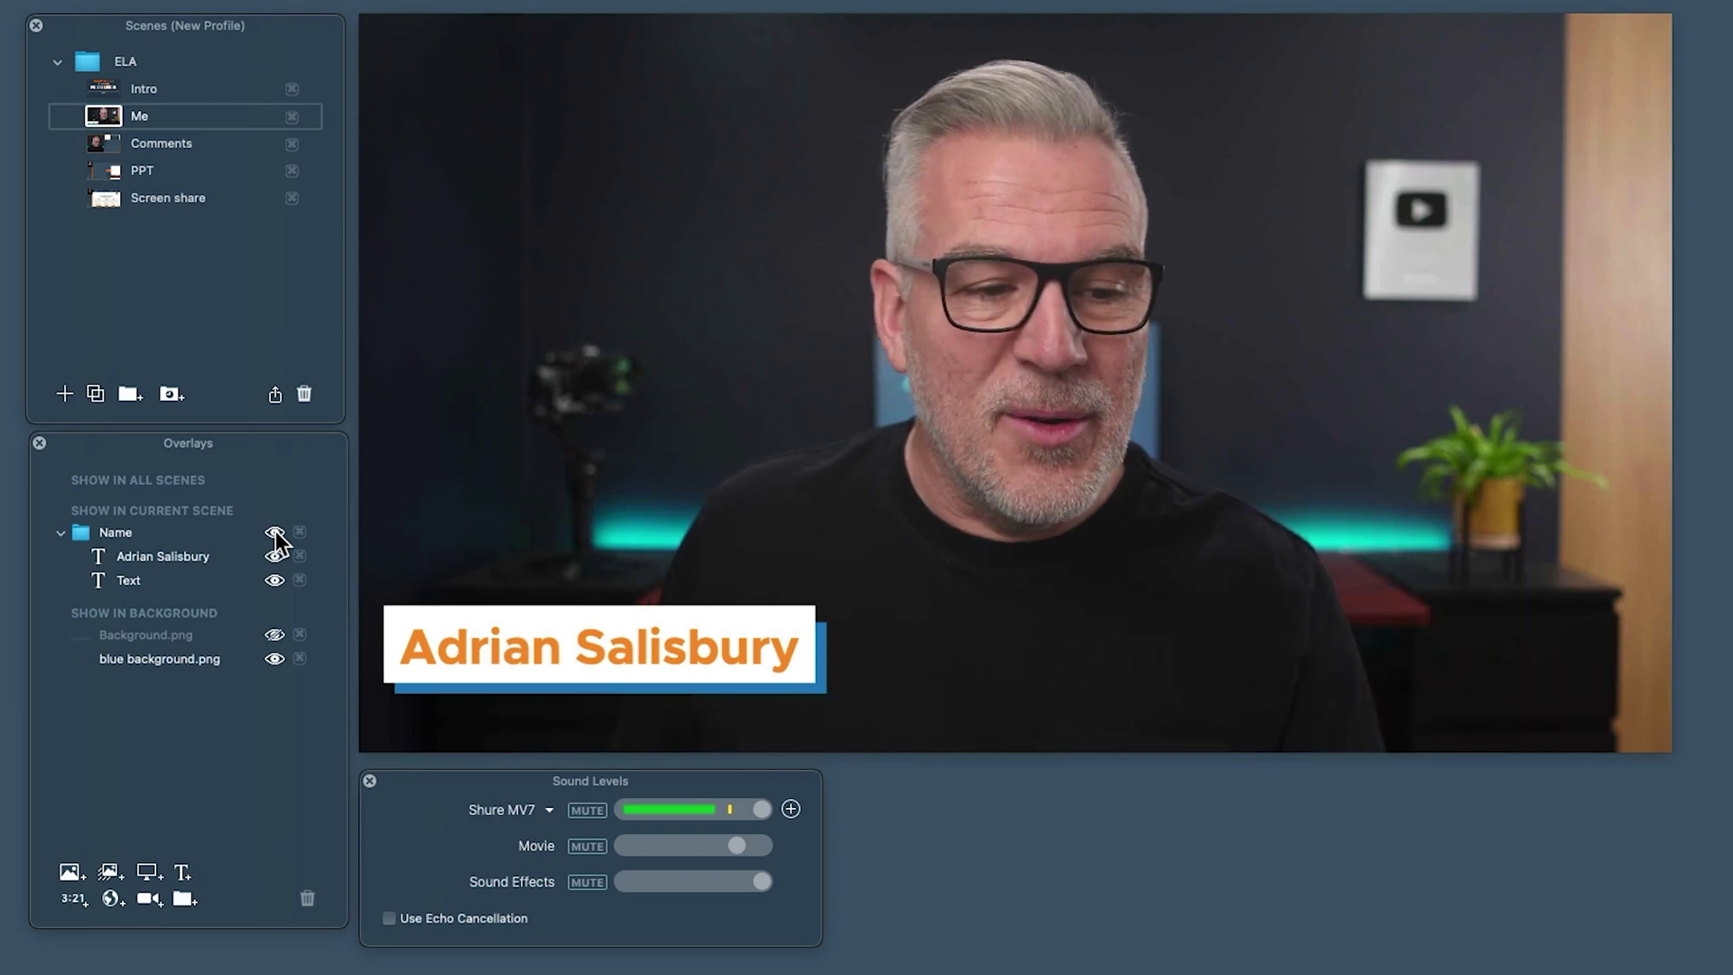
left_click(275, 532)
left_click(274, 531)
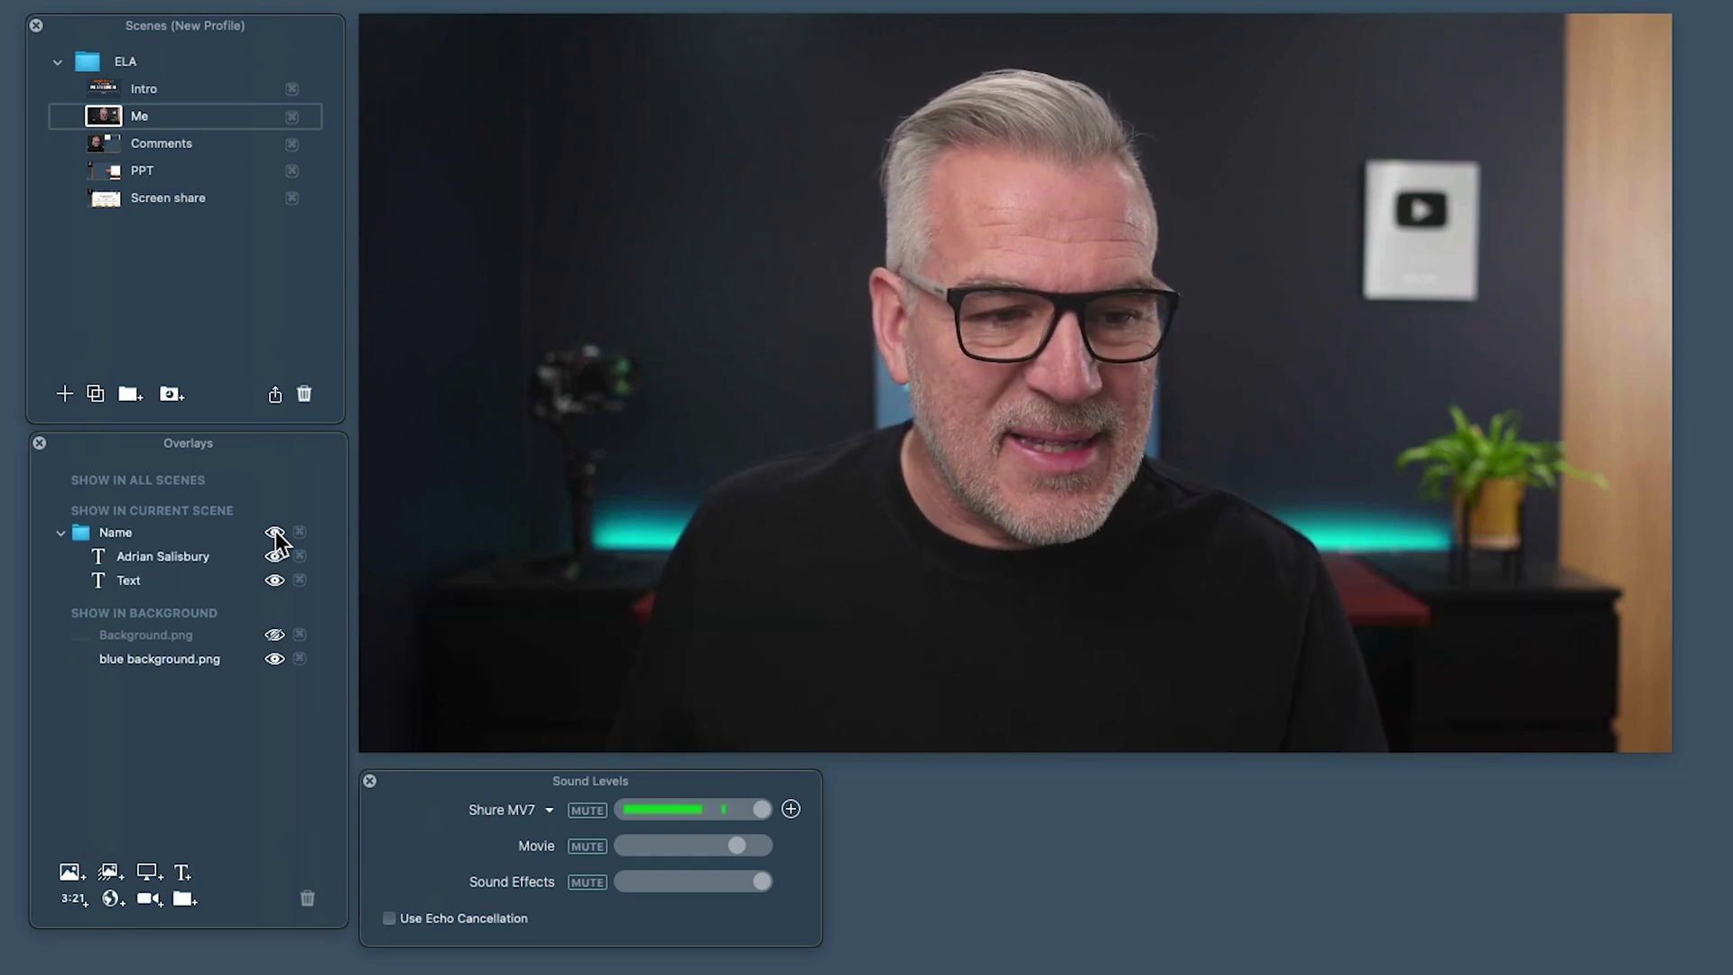